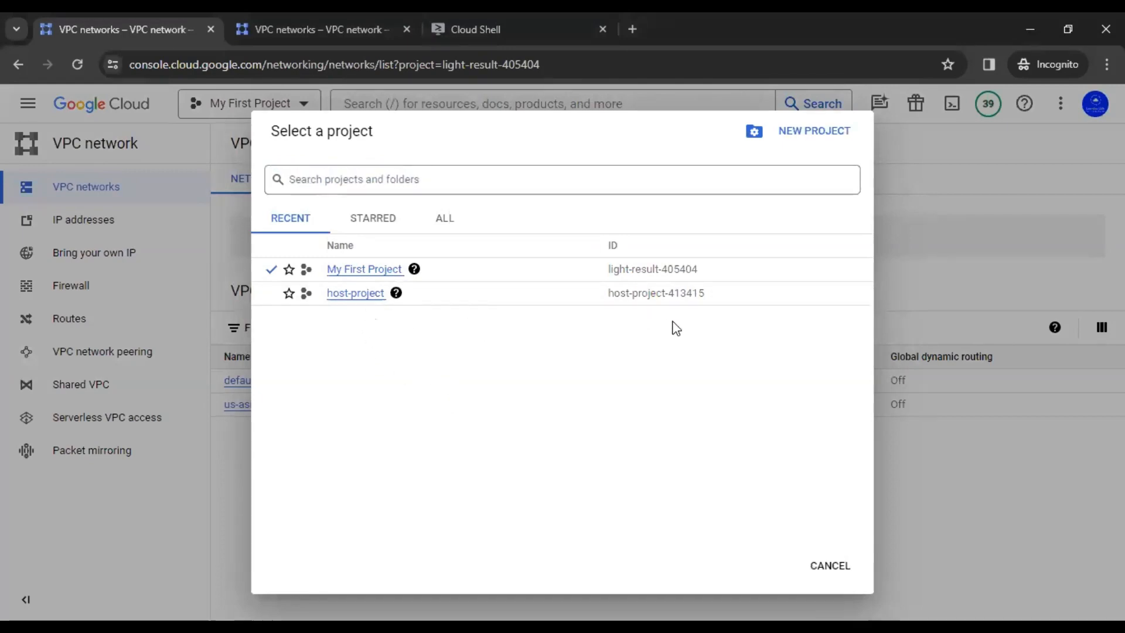
Dismiss the project selection, review the VPC networks in host-project, and return to the network list of My First Project.
{"action": "left_click", "coordinate": [831, 557]}
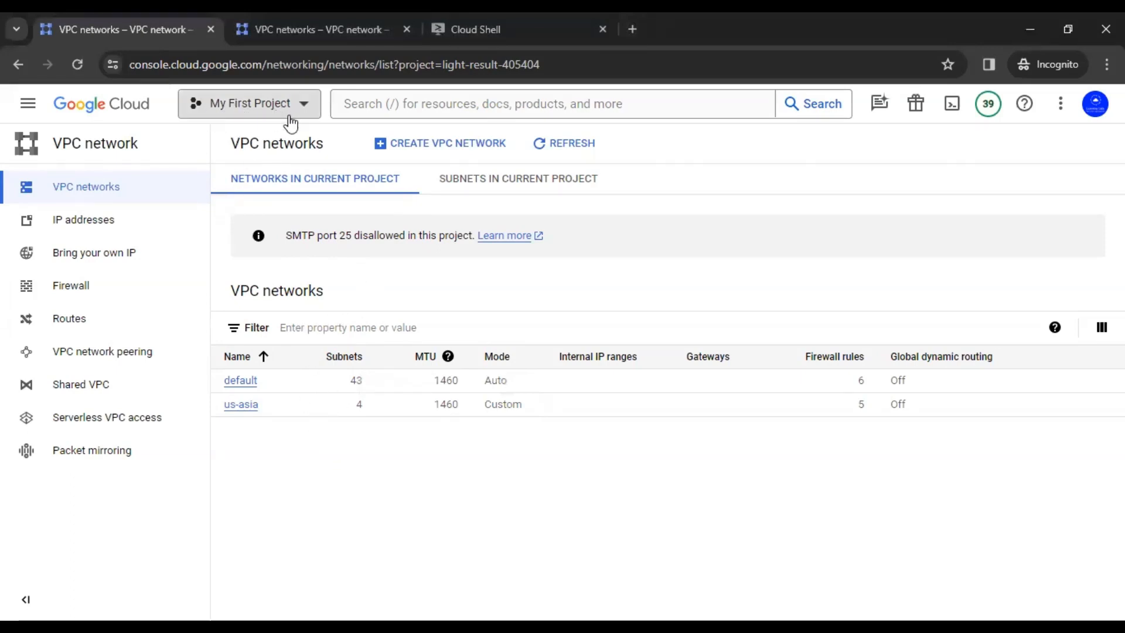
{"action": "left_click", "coordinate": [291, 32]}
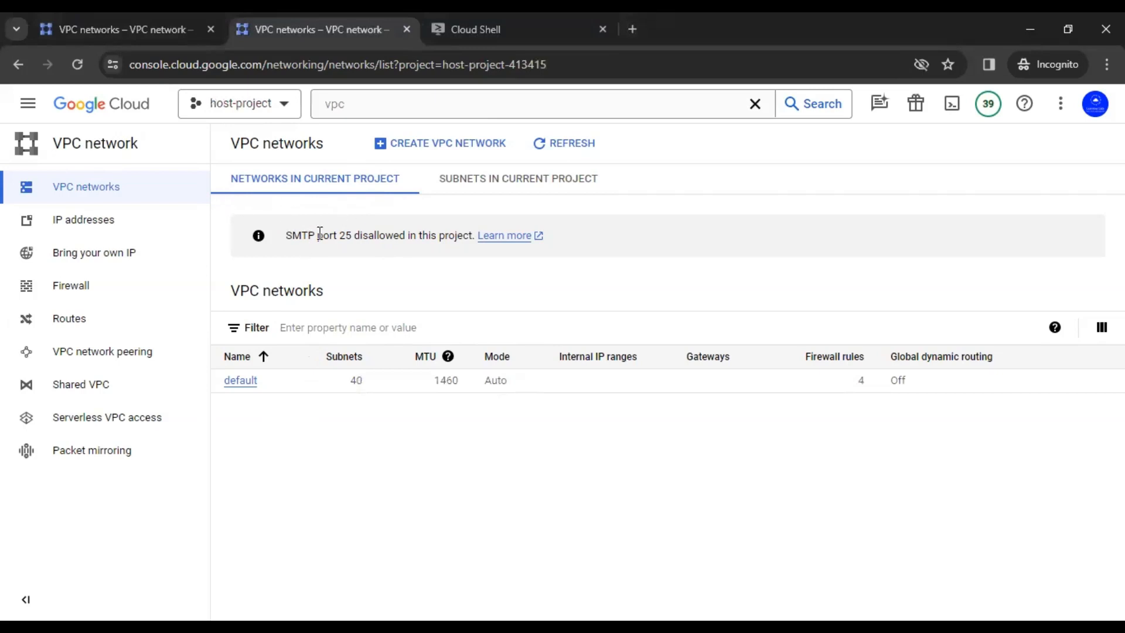
{"action": "left_click", "coordinate": [164, 28]}
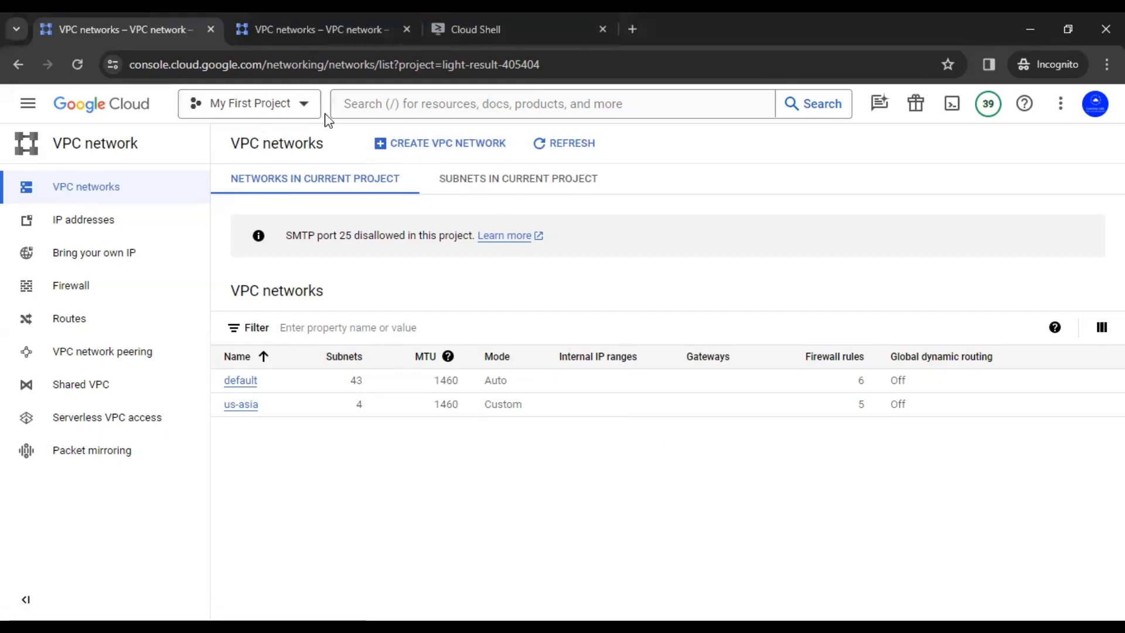
Start creating a VPC network in My First Project and name it network-a.
{"action": "left_click", "coordinate": [436, 153]}
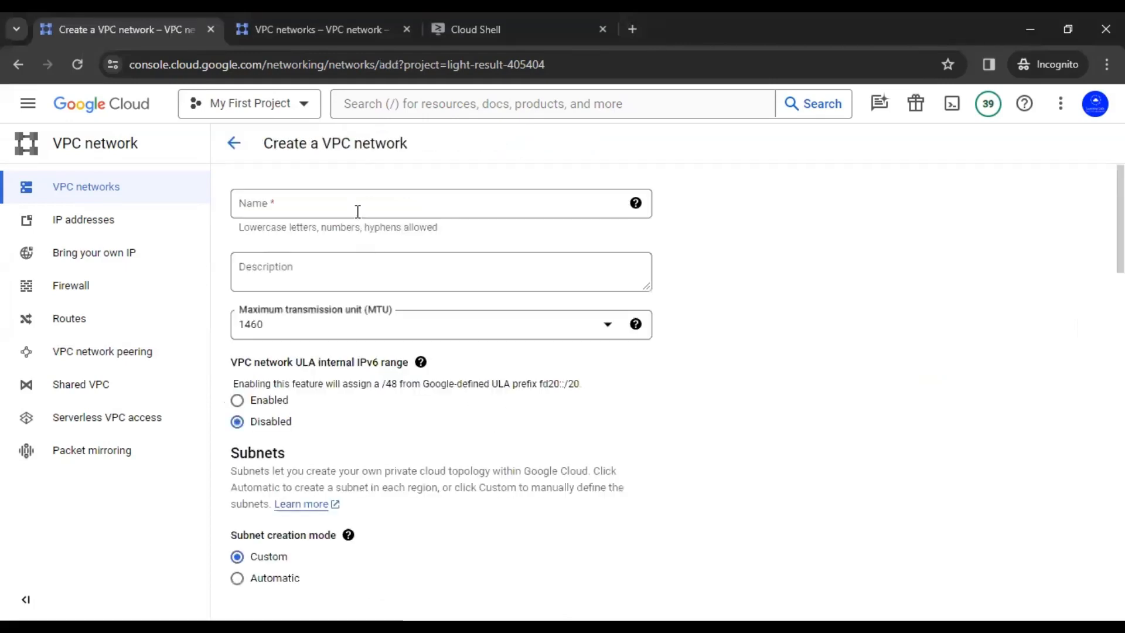
{"action": "left_click", "coordinate": [357, 212]}
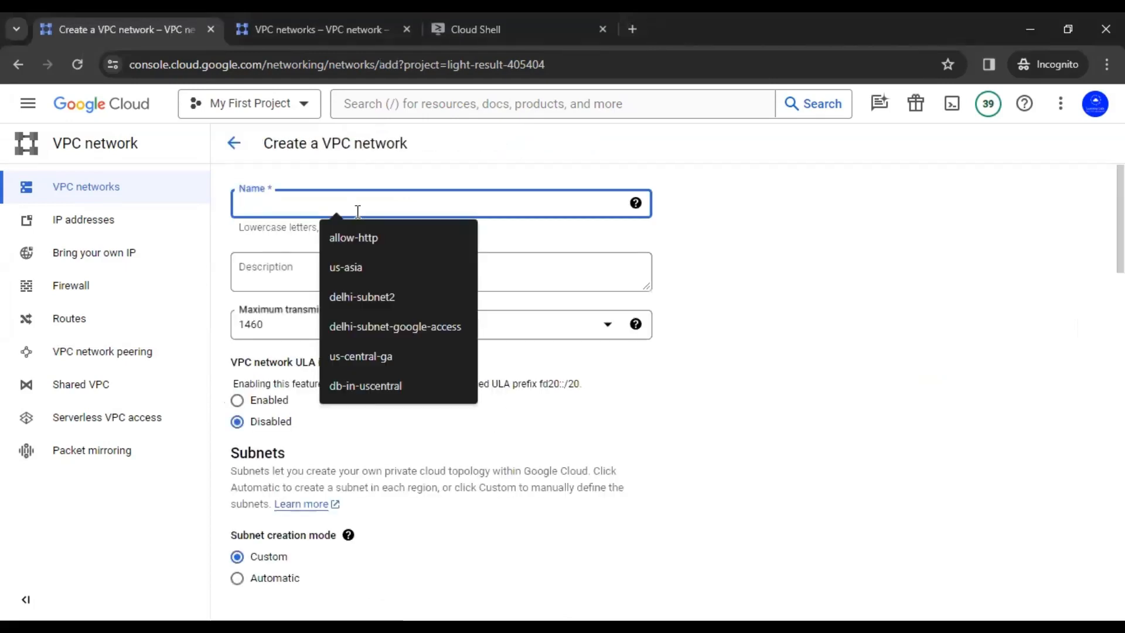
{"action": "type", "text": "network-a"}
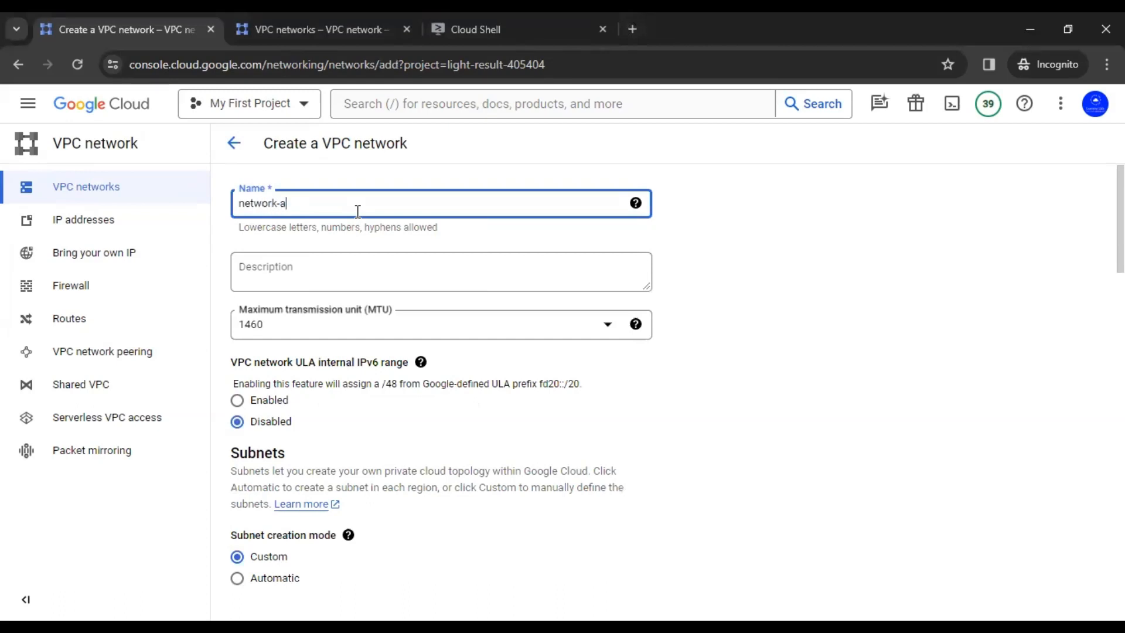
{"action": "left_click", "coordinate": [733, 319]}
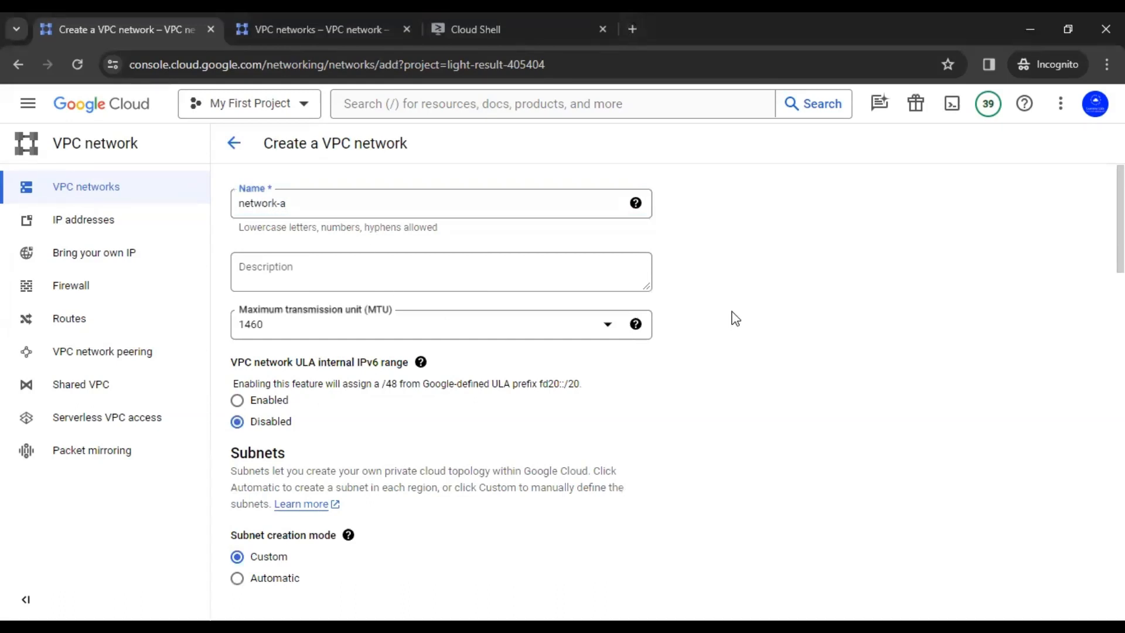
Name the new subnet subnet-a and set its region to us-central1.
{"action": "scroll", "coordinate": [733, 319], "scroll_direction": "down", "scroll_amount": 4}
{"action": "scroll", "coordinate": [575, 329], "scroll_direction": "down", "scroll_amount": 3}
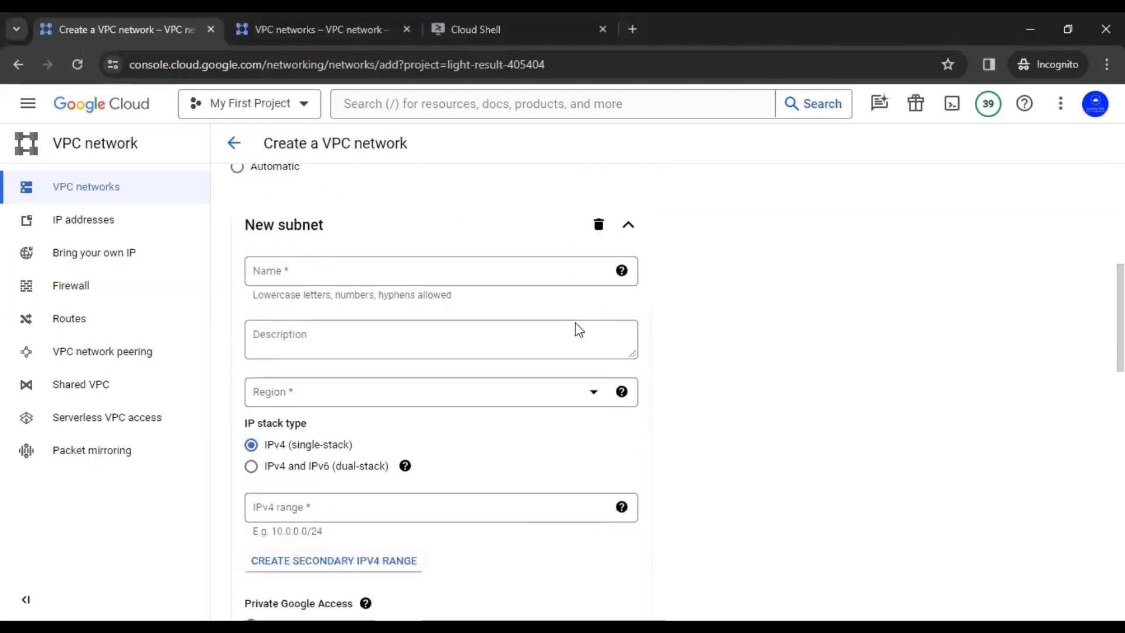
{"action": "left_click", "coordinate": [417, 269]}
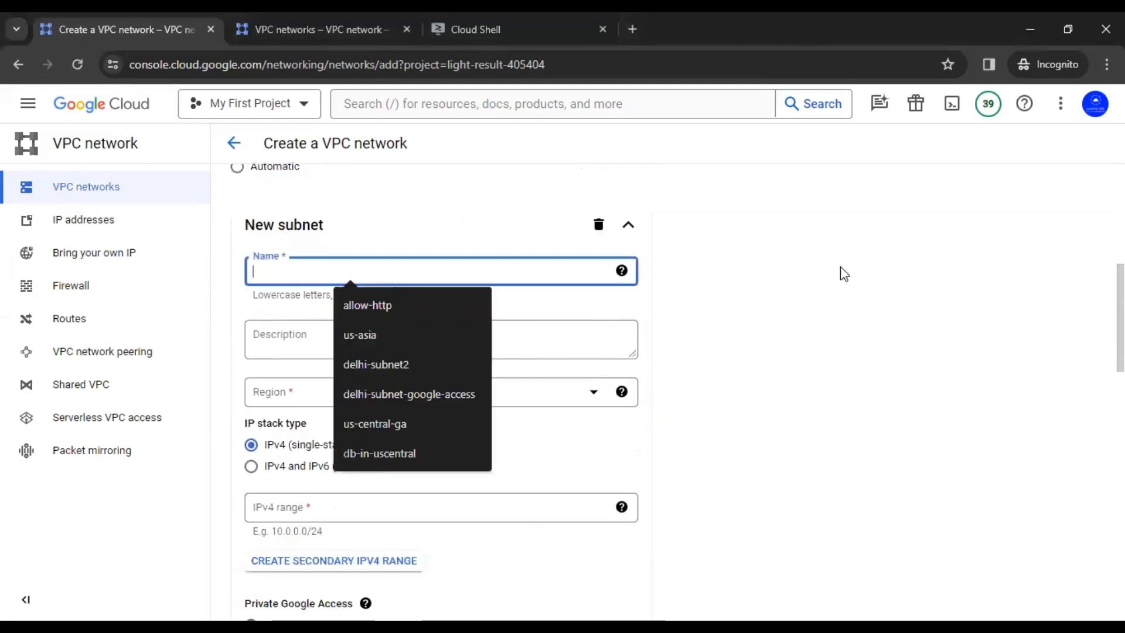
{"action": "type", "text": "subnet-a"}
{"action": "scroll", "coordinate": [966, 291], "scroll_direction": "down", "scroll_amount": 2}
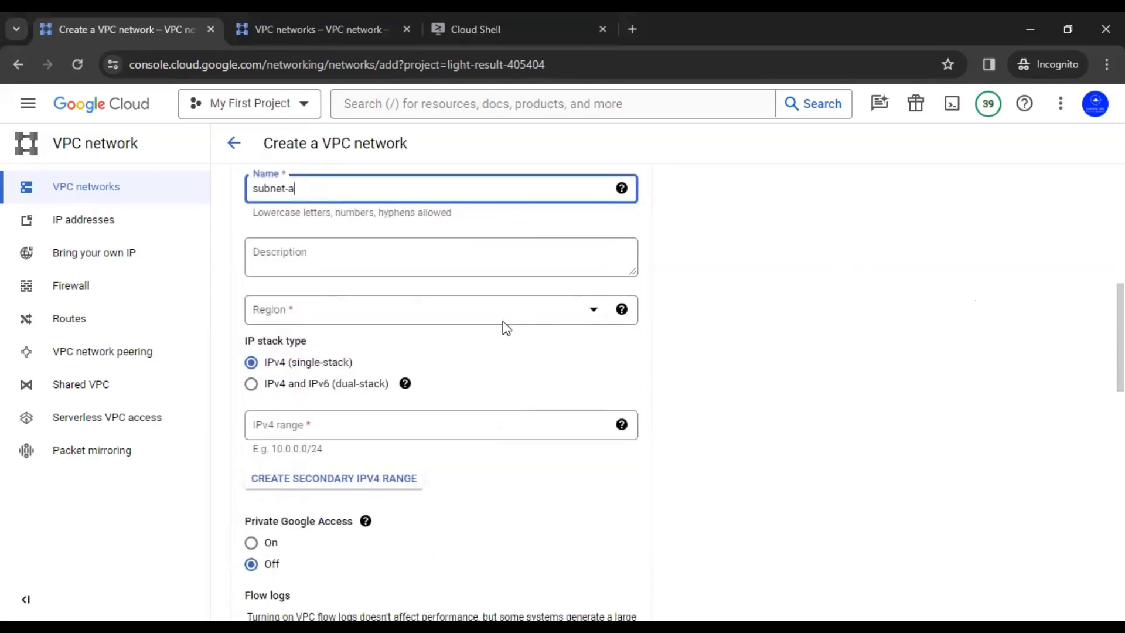
{"action": "left_click", "coordinate": [502, 317]}
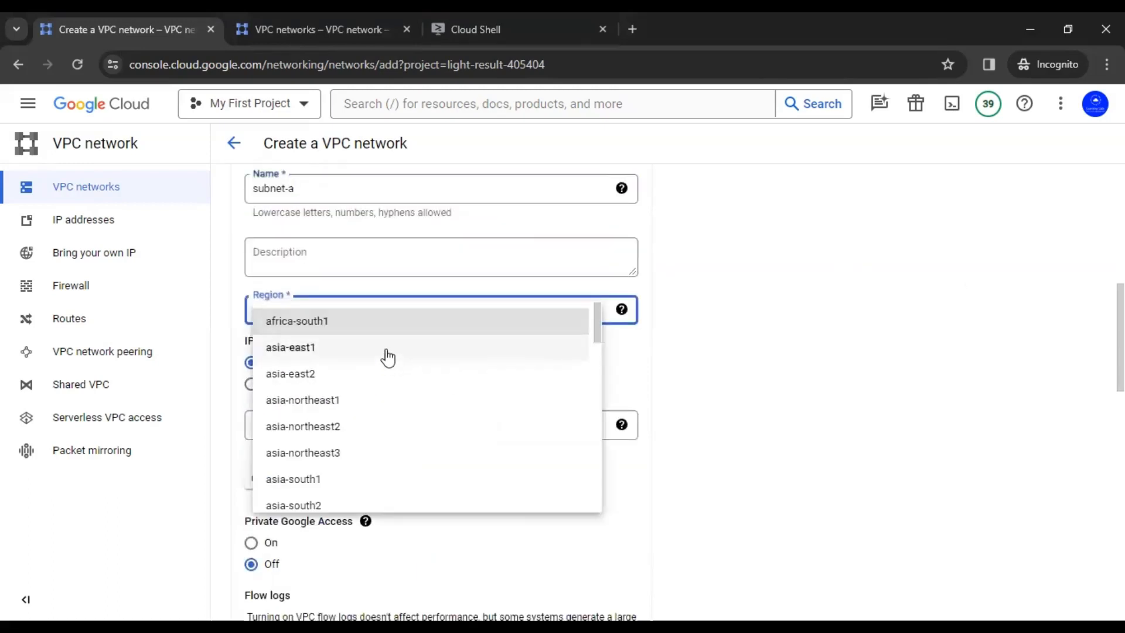
{"action": "scroll", "coordinate": [387, 358], "scroll_direction": "down", "scroll_amount": 6}
{"action": "scroll", "coordinate": [388, 358], "scroll_direction": "down", "scroll_amount": 5}
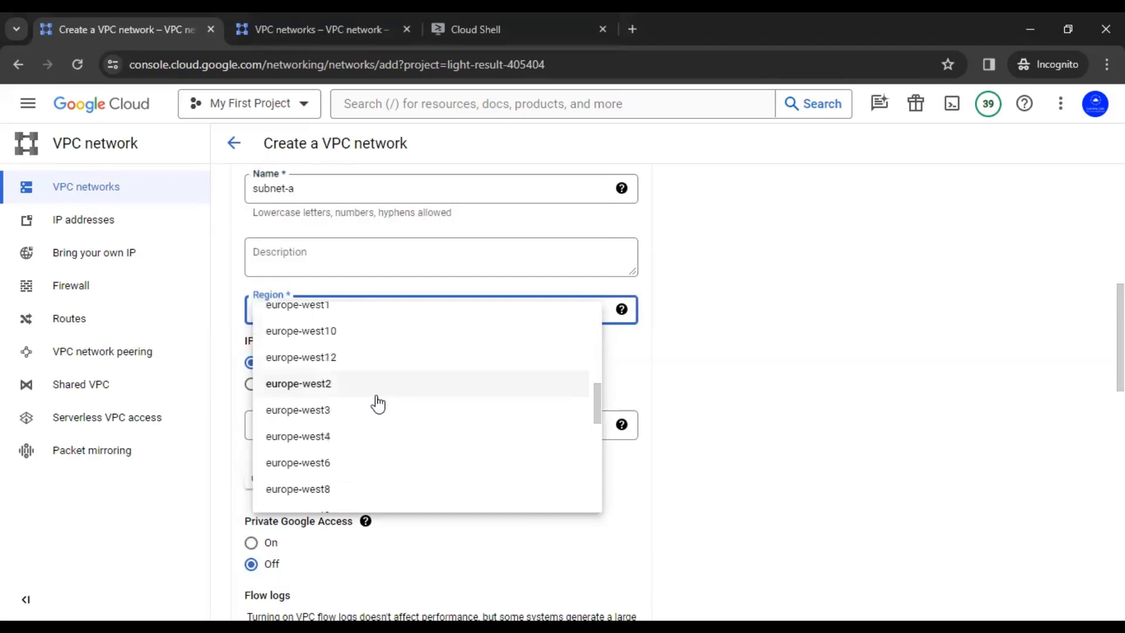
{"action": "scroll", "coordinate": [378, 403], "scroll_direction": "down", "scroll_amount": 2}
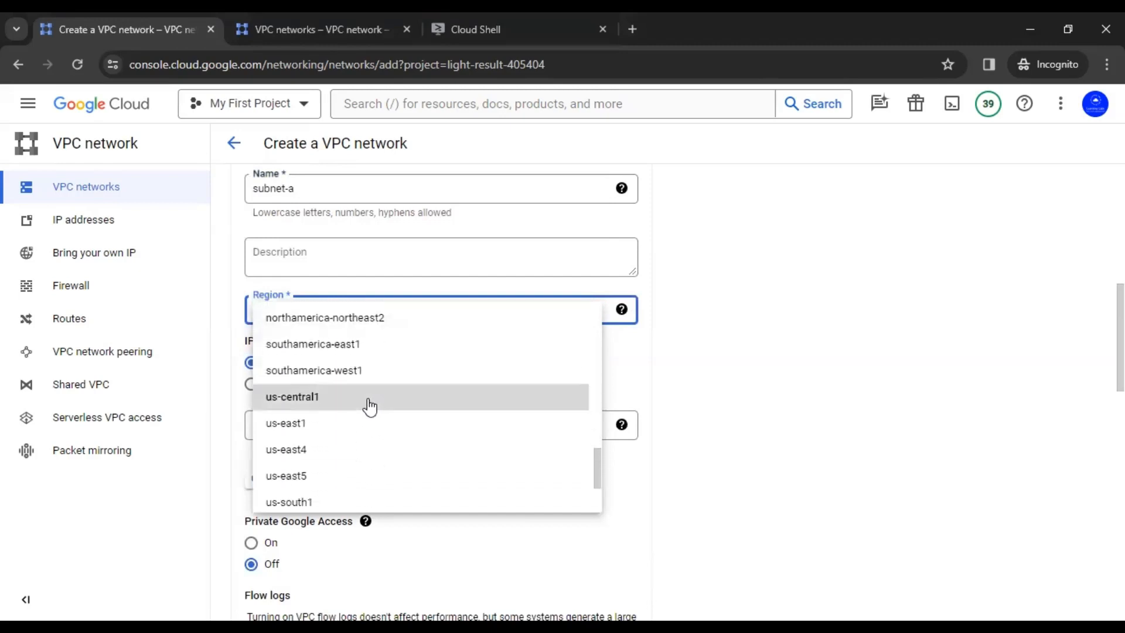
{"action": "left_click", "coordinate": [371, 405]}
Set the new subnet's IPv4 range to 10.0.0.0/24 and try to complete the subnet entry.
{"action": "scroll", "coordinate": [472, 344], "scroll_direction": "down", "scroll_amount": 2}
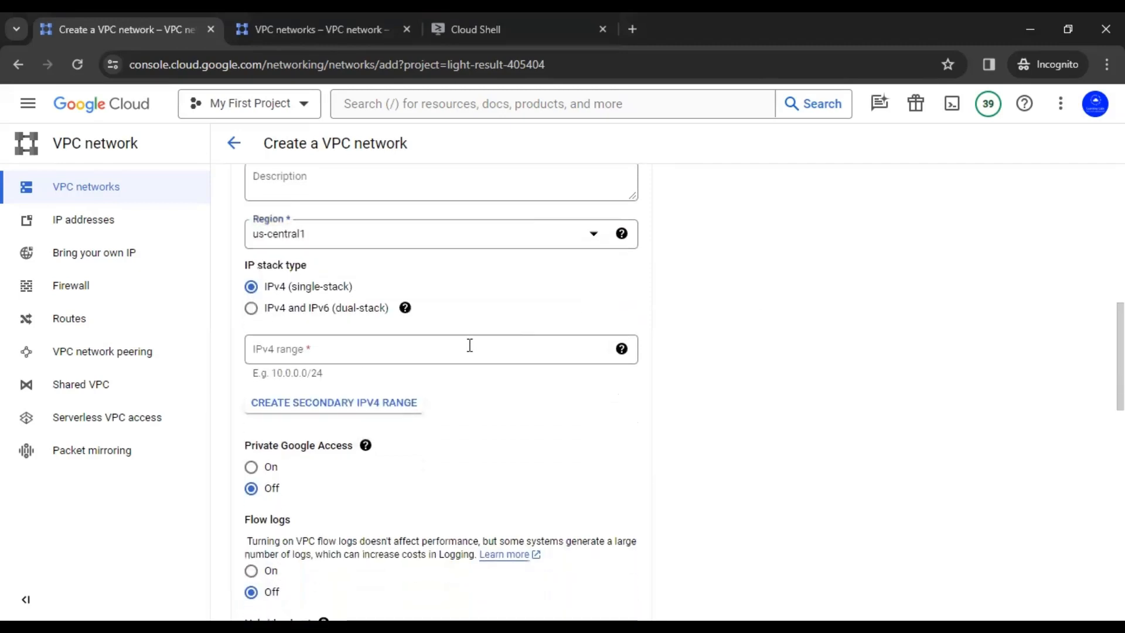
{"action": "left_click", "coordinate": [470, 345]}
{"action": "left_click", "coordinate": [385, 384]}
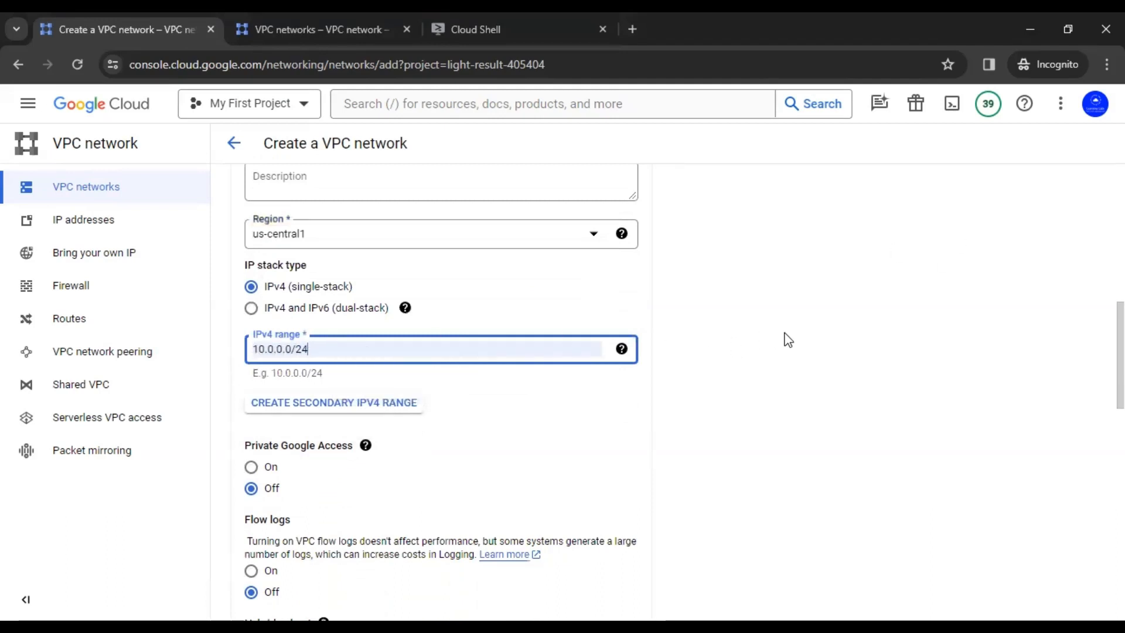
{"action": "scroll", "coordinate": [790, 335], "scroll_direction": "down", "scroll_amount": 5}
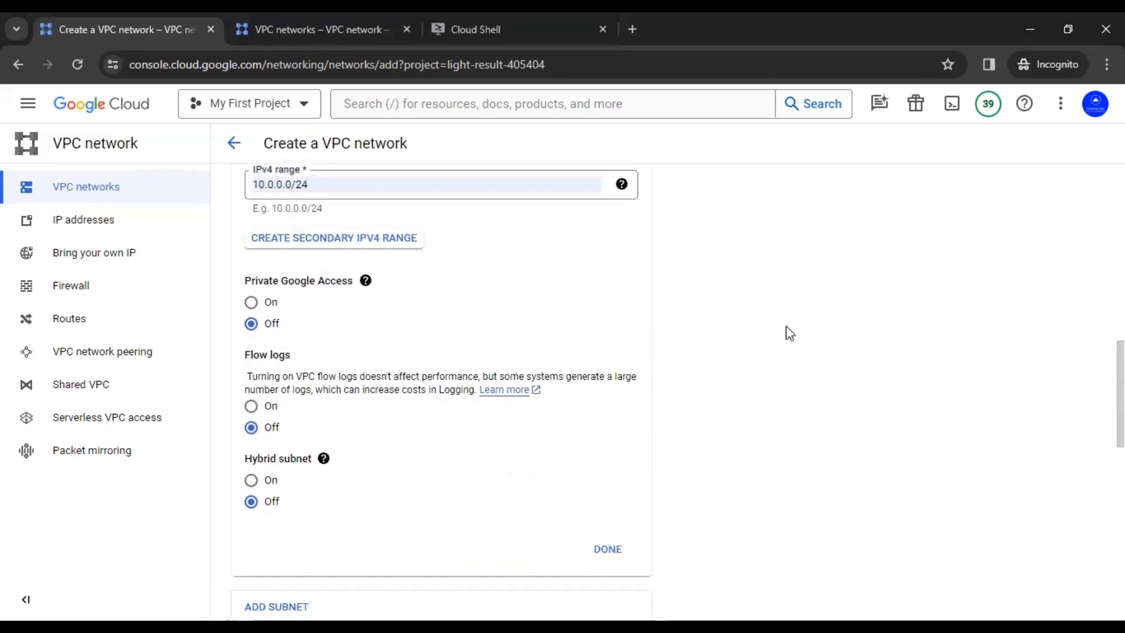
{"action": "left_click", "coordinate": [613, 387]}
Rename the new subnet as sn-a and complete the subnet entry.
{"action": "scroll", "coordinate": [807, 343], "scroll_direction": "down", "scroll_amount": 1}
{"action": "scroll", "coordinate": [807, 343], "scroll_direction": "up", "scroll_amount": 2}
{"action": "left_click", "coordinate": [300, 373]}
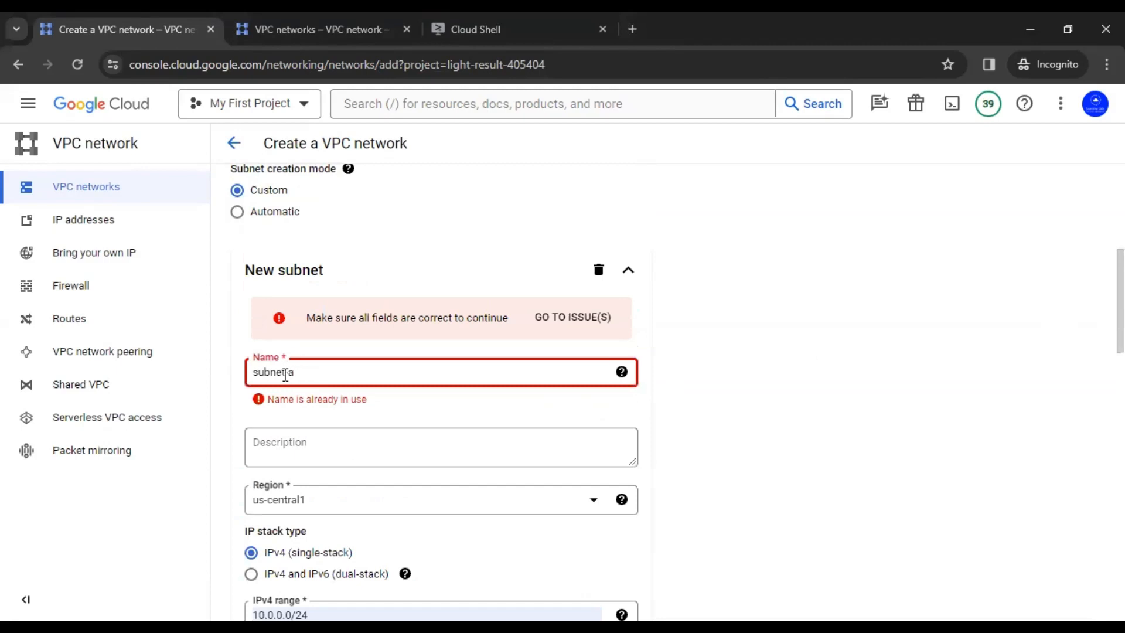
{"action": "key", "text": "BackSpace"}
{"action": "key", "text": "BackSpace"}
{"action": "key", "text": "BackSpace"}
{"action": "key", "text": "BackSpace"}
{"action": "key", "text": "BackSpace"}
{"action": "key", "text": "BackSpace"}
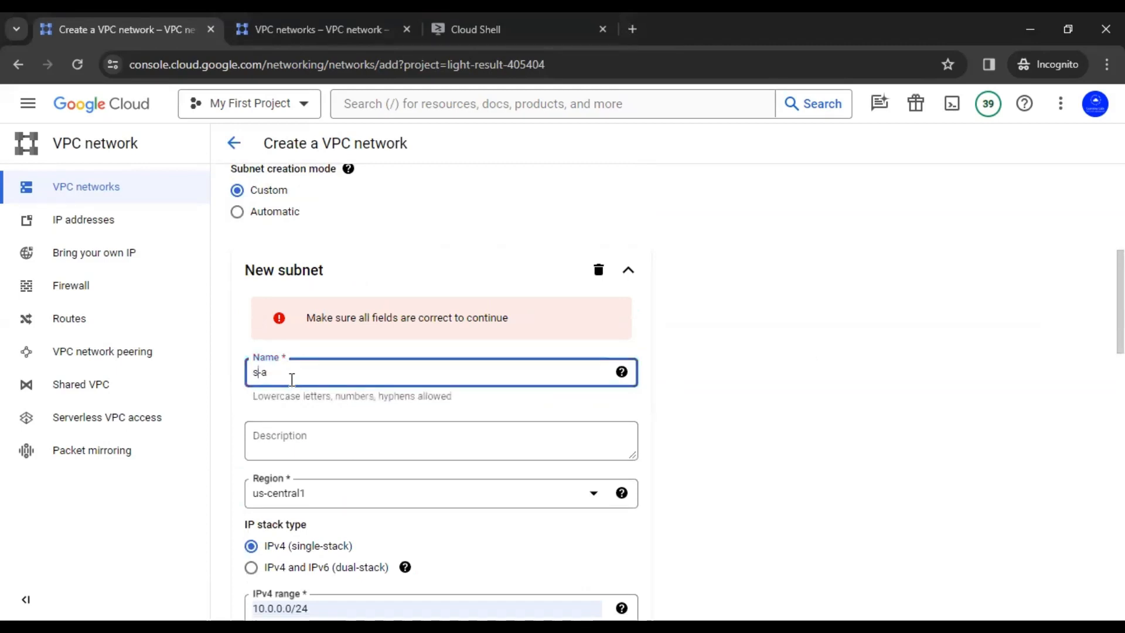
{"action": "type", "text": "n-"}
{"action": "left_click", "coordinate": [824, 354]}
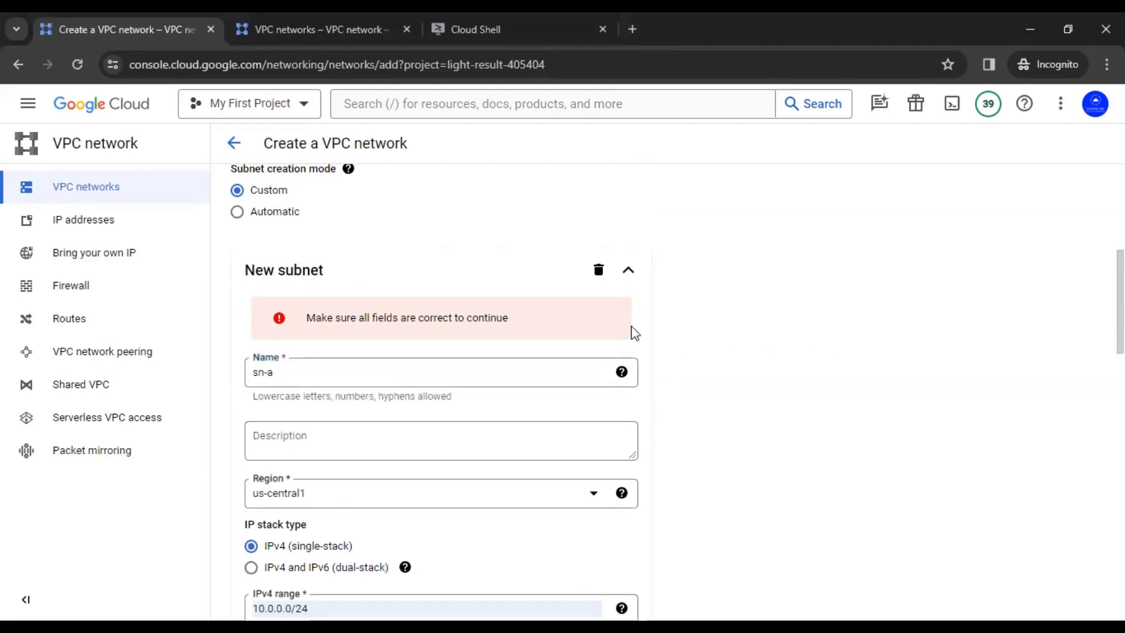
{"action": "scroll", "coordinate": [723, 354], "scroll_direction": "down", "scroll_amount": 7}
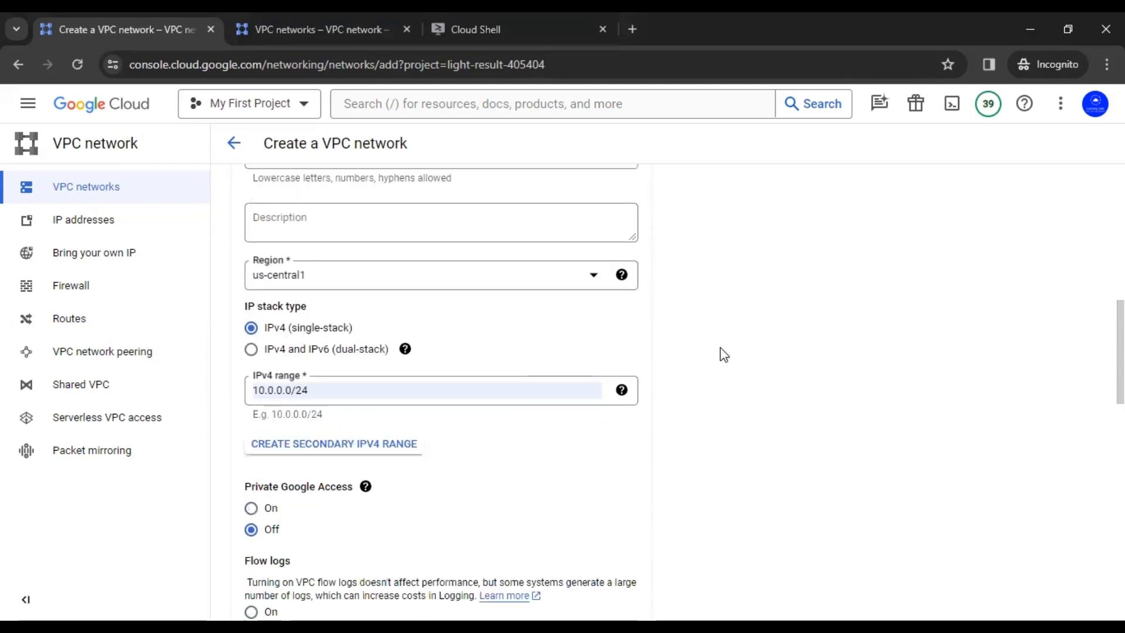
{"action": "scroll", "coordinate": [656, 425], "scroll_direction": "down", "scroll_amount": 4}
{"action": "left_click", "coordinate": [610, 316]}
Create the network-a VPC network without any optional firewall rules and dismiss the notification.
{"action": "scroll", "coordinate": [721, 343], "scroll_direction": "up", "scroll_amount": 8}
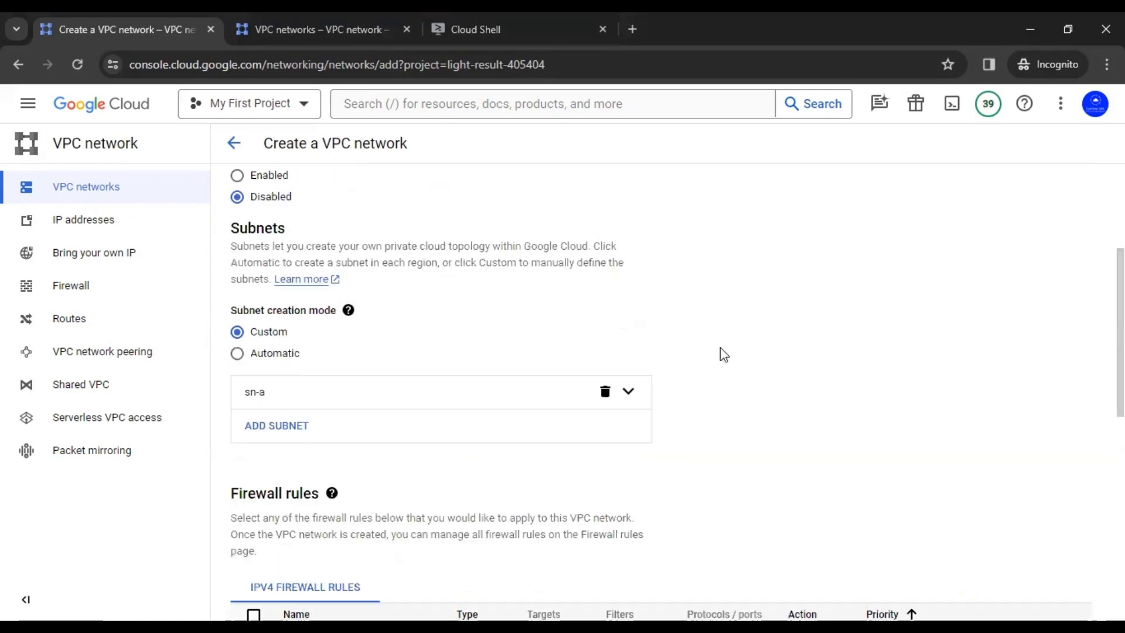
{"action": "scroll", "coordinate": [725, 381], "scroll_direction": "down", "scroll_amount": 10}
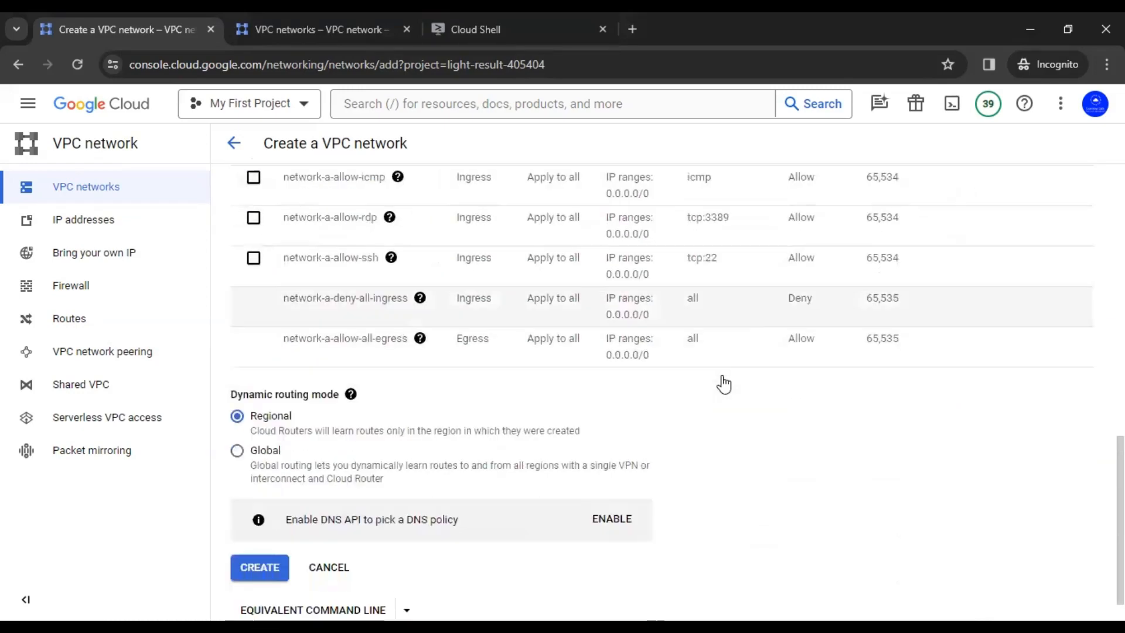
{"action": "left_click", "coordinate": [245, 529]}
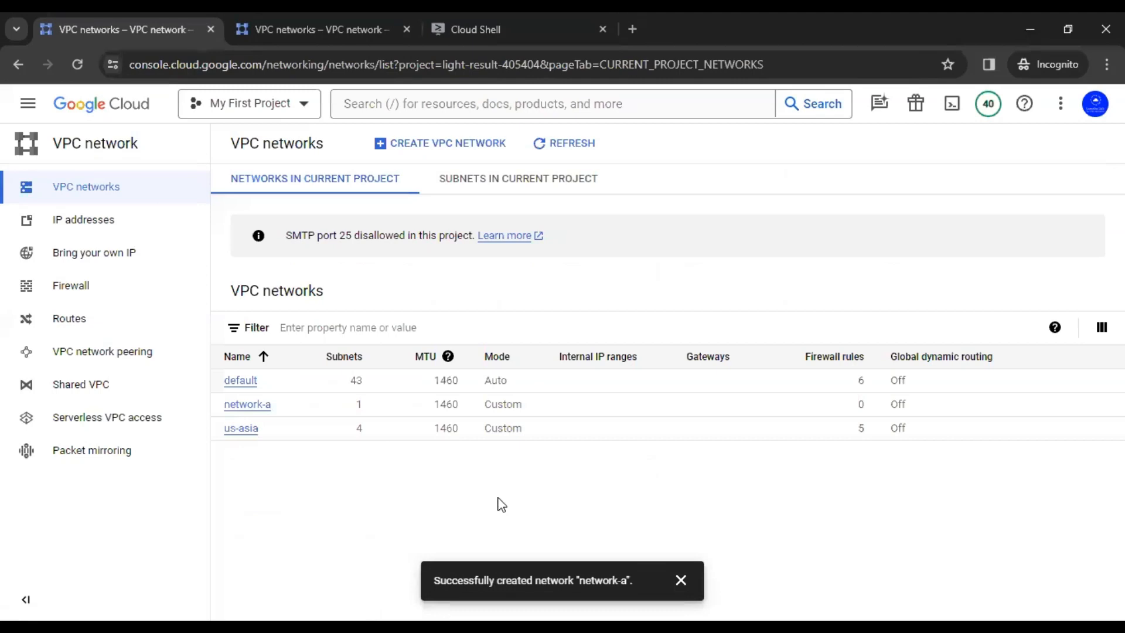
{"action": "left_click", "coordinate": [683, 576]}
Open the details of network-a and check the internal IP range of its subnet.
{"action": "left_click", "coordinate": [267, 406]}
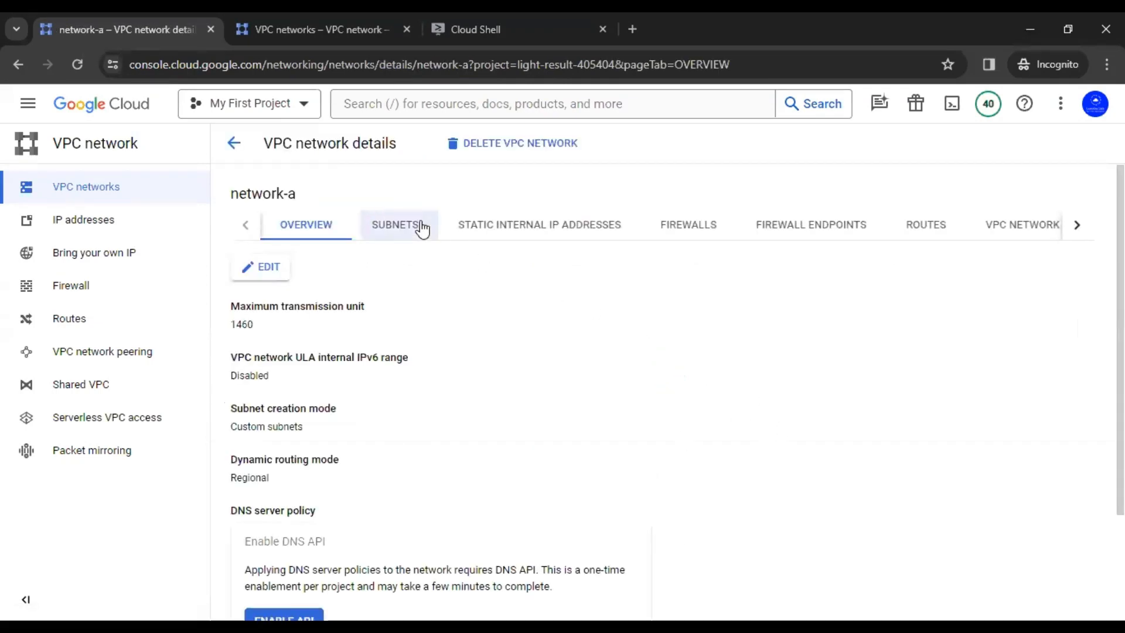
{"action": "left_click", "coordinate": [380, 226]}
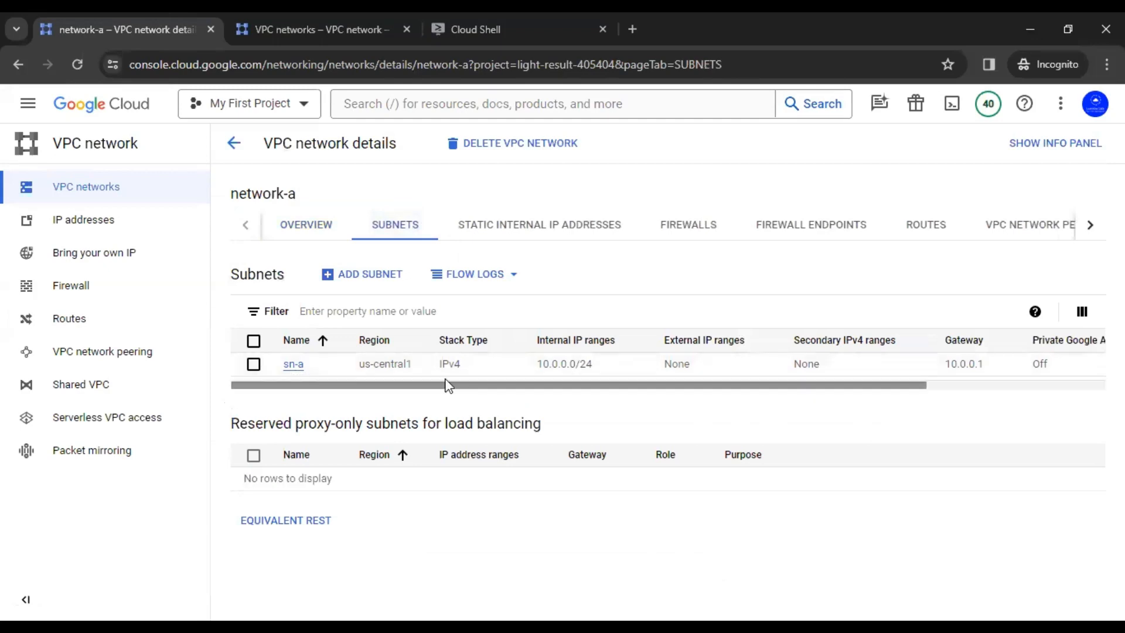
{"action": "left_click_drag", "start_coordinate": [535, 368], "coordinate": [593, 379]}
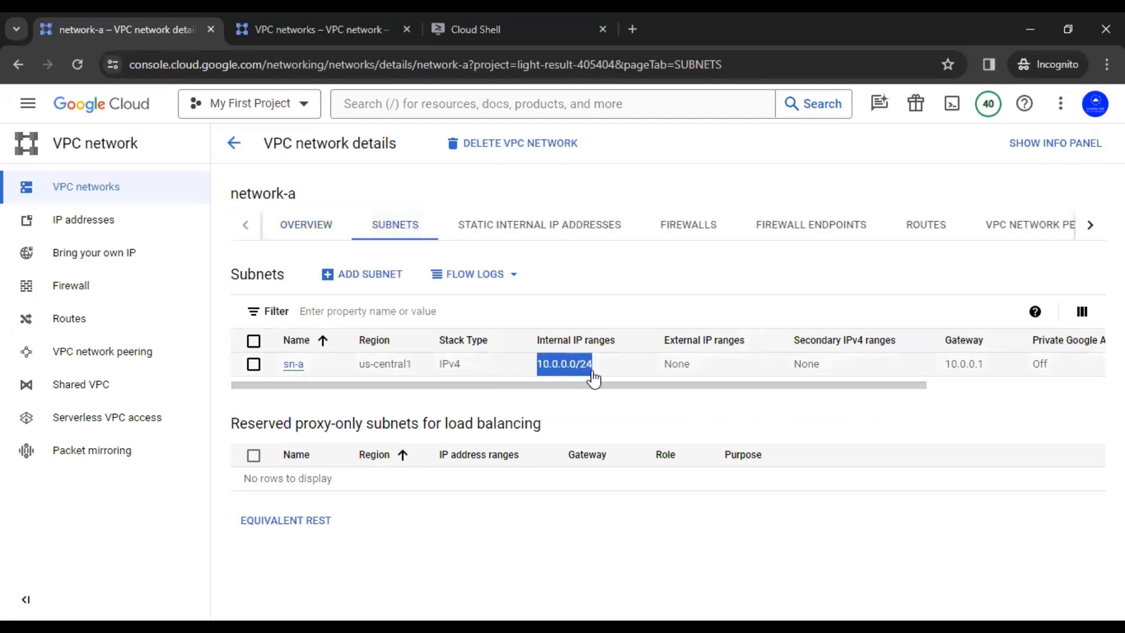
{"action": "left_click", "coordinate": [641, 413]}
Start adding a firewall rule to network-a and name it allow-ssh-icmp.
{"action": "left_click", "coordinate": [678, 234]}
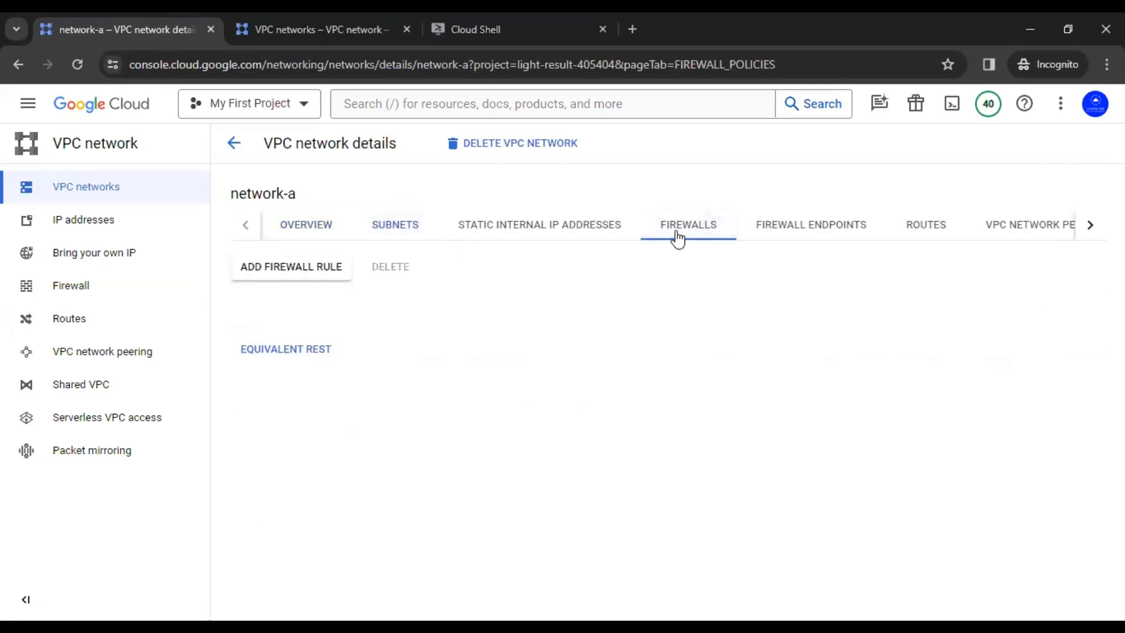
{"action": "left_click", "coordinate": [304, 280]}
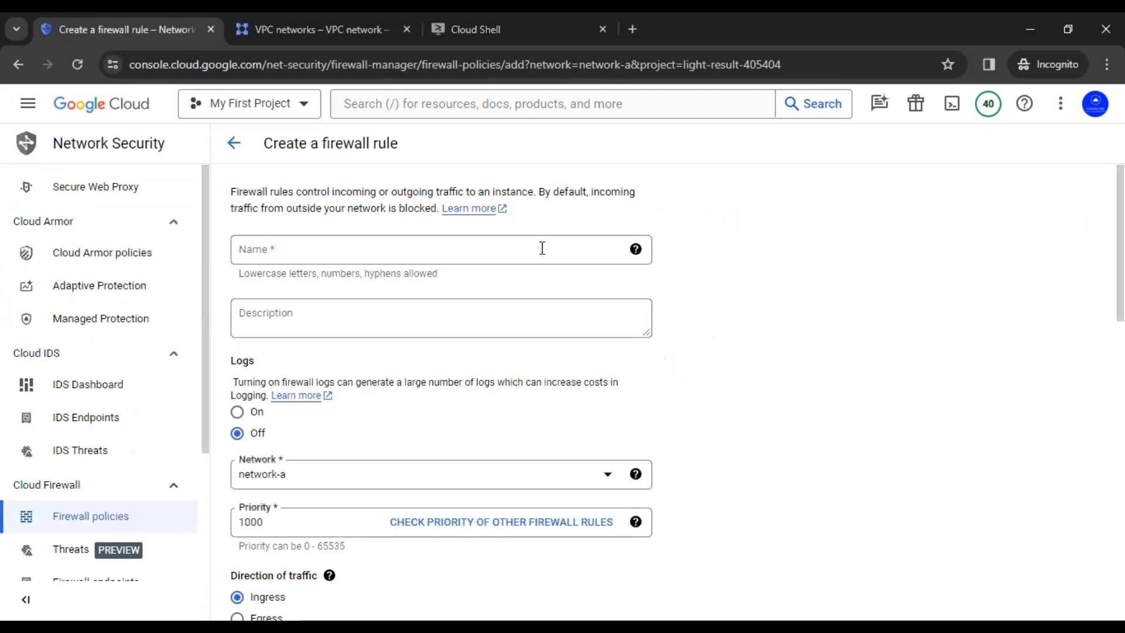
{"action": "left_click", "coordinate": [540, 249]}
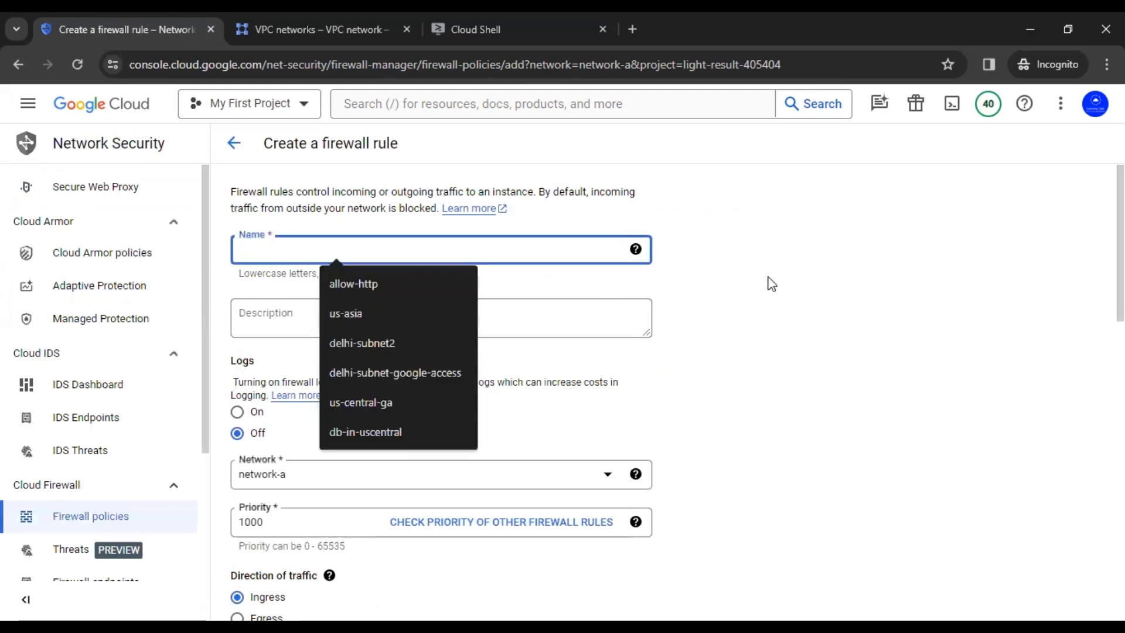
{"action": "type", "text": "allow"}
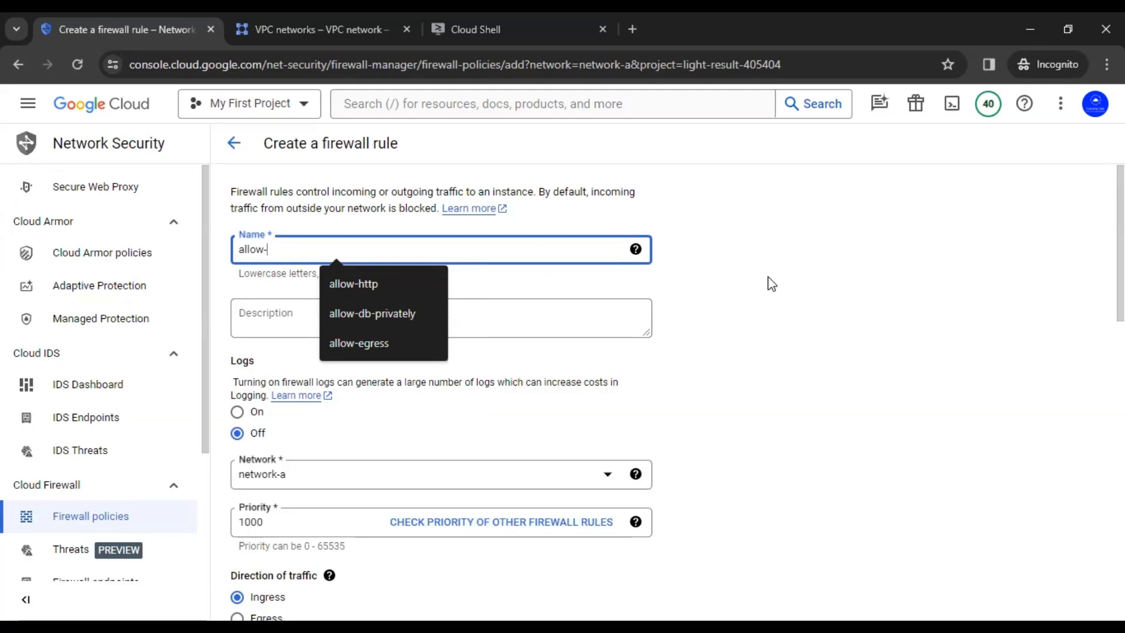
{"action": "type", "text": "-ssh-icmp"}
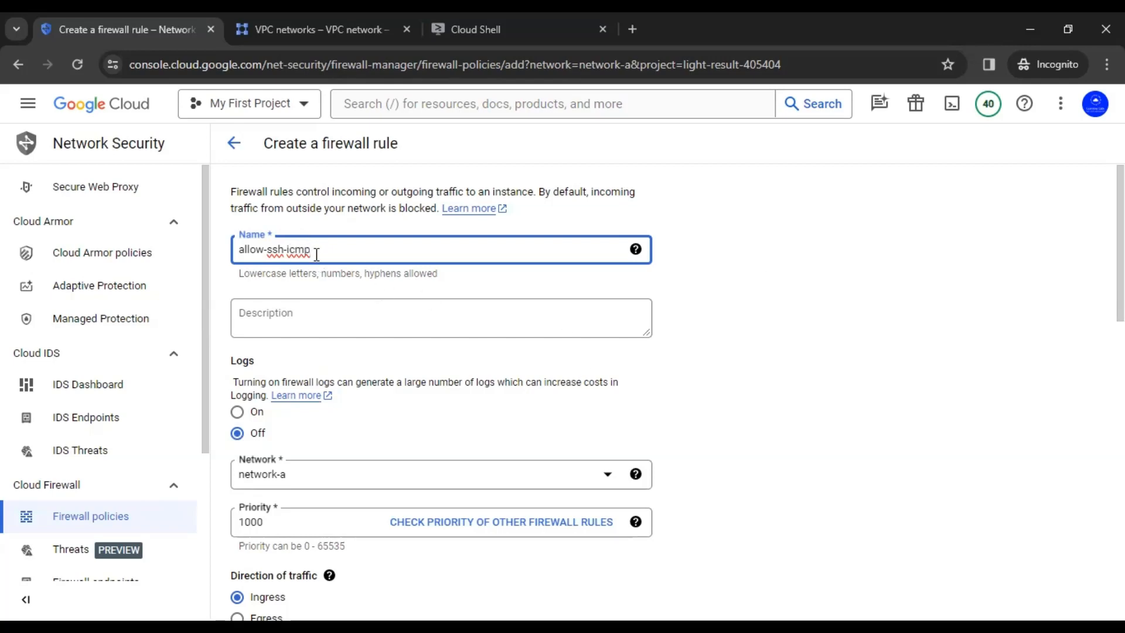
{"action": "left_click_drag", "start_coordinate": [316, 255], "coordinate": [239, 257]}
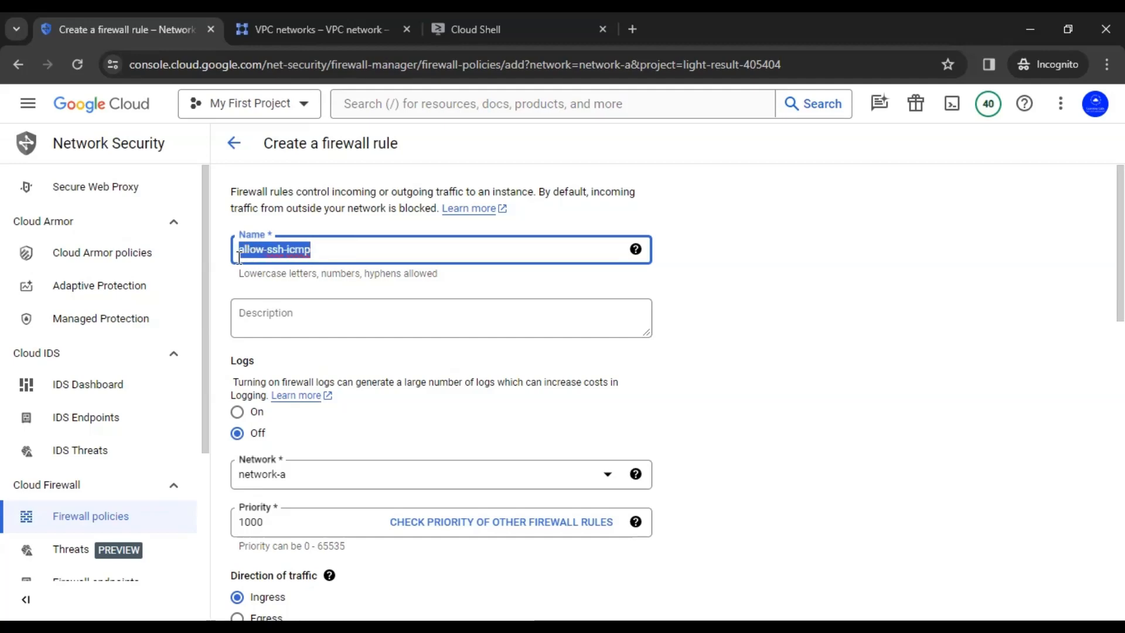
{"action": "left_click", "coordinate": [717, 299]}
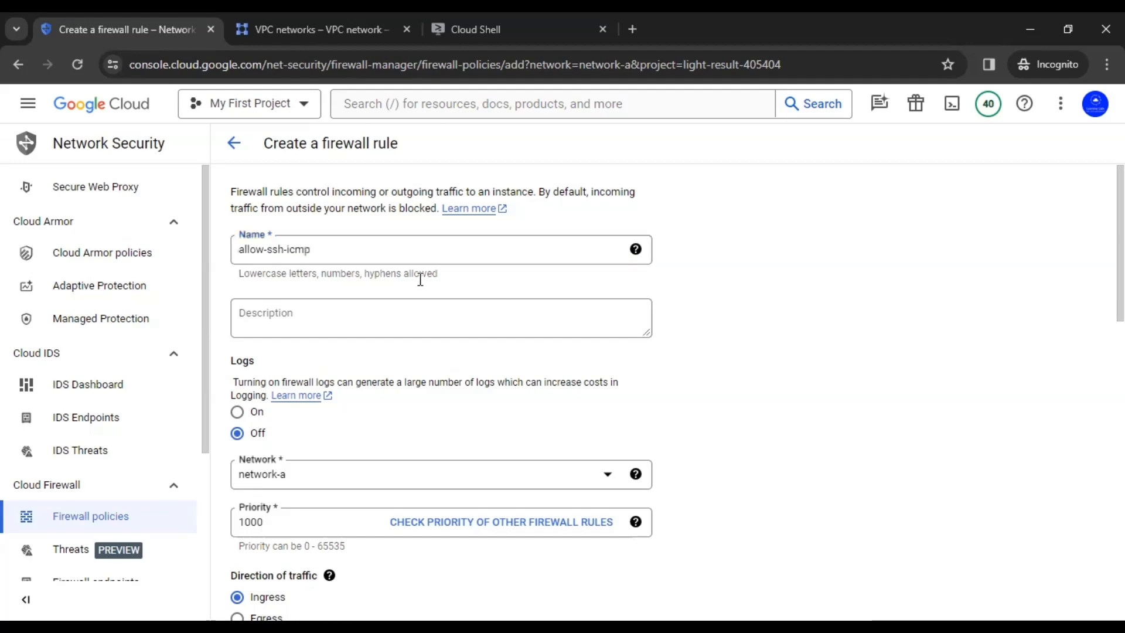
Extend the firewall rule's name to allow-ssh-icmp-neta and copy the full name.
{"action": "left_click", "coordinate": [415, 248]}
{"action": "type", "text": "-neta"}
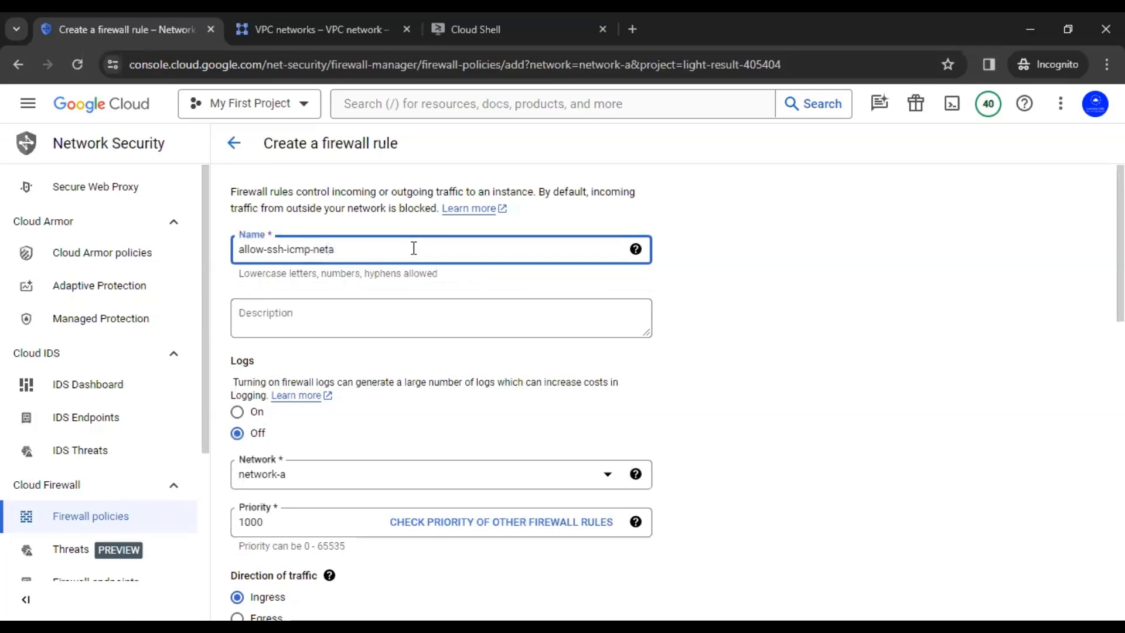
{"action": "left_click_drag", "start_coordinate": [351, 250], "coordinate": [229, 264]}
{"action": "key", "text": "ctrl+c"}
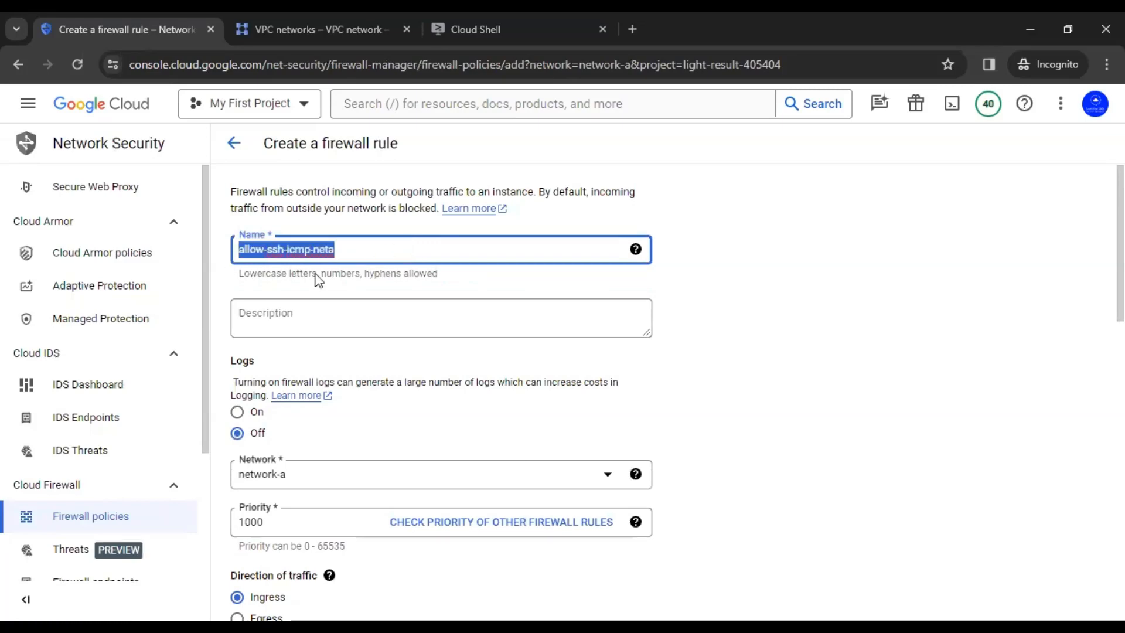
Set the firewall rule's target tag to allow-ssh-icmp-neta, reusing the copied rule name.
{"action": "scroll", "coordinate": [728, 355], "scroll_direction": "down", "scroll_amount": 4}
{"action": "left_click", "coordinate": [353, 533]}
{"action": "key", "text": "ctrl+v"}
{"action": "key", "text": "Return"}
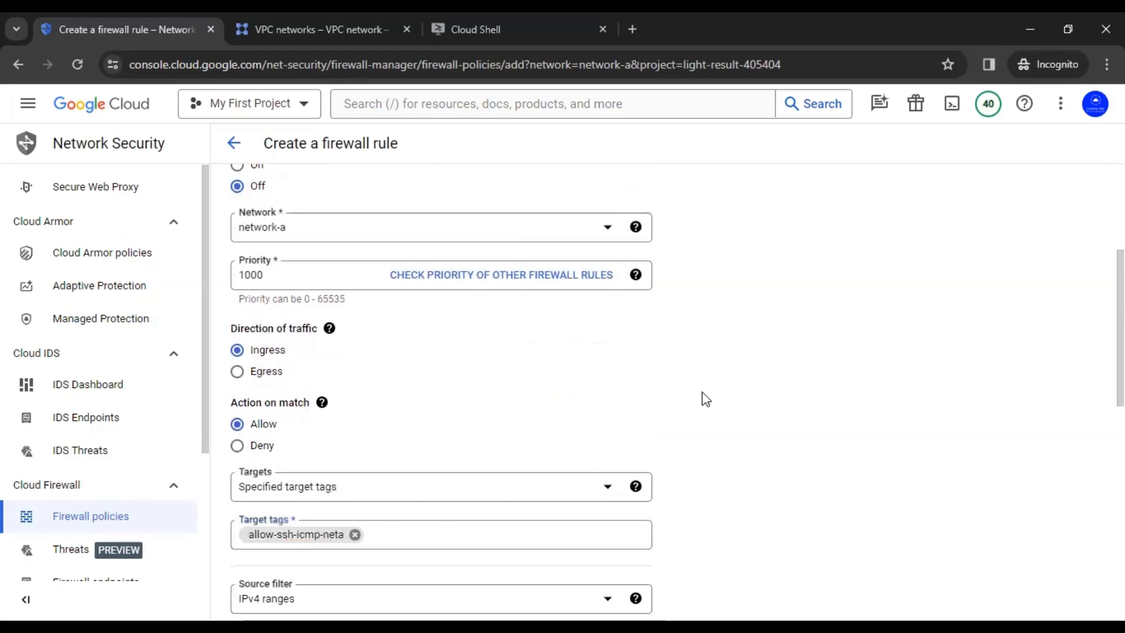
Set the firewall rule's source IPv4 range to 0.0.0.0/0.
{"action": "scroll", "coordinate": [707, 400], "scroll_direction": "up", "scroll_amount": 3}
{"action": "scroll", "coordinate": [706, 399], "scroll_direction": "down", "scroll_amount": 7}
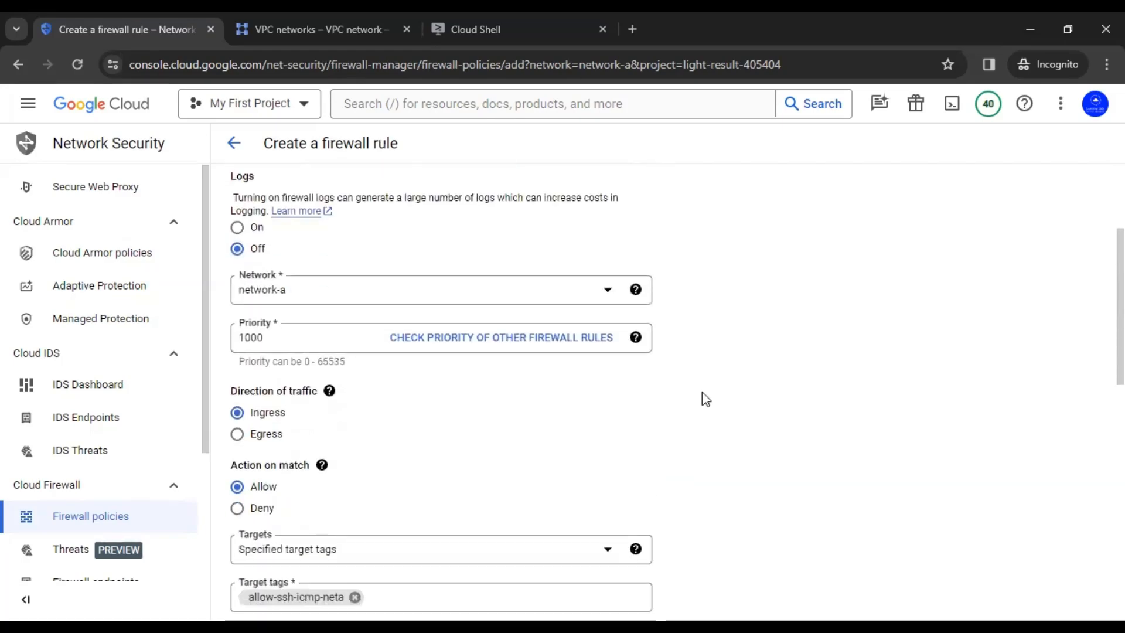
{"action": "scroll", "coordinate": [522, 397], "scroll_direction": "down", "scroll_amount": 1}
{"action": "left_click", "coordinate": [482, 311]}
{"action": "type", "text": "0.0.0.0/0"}
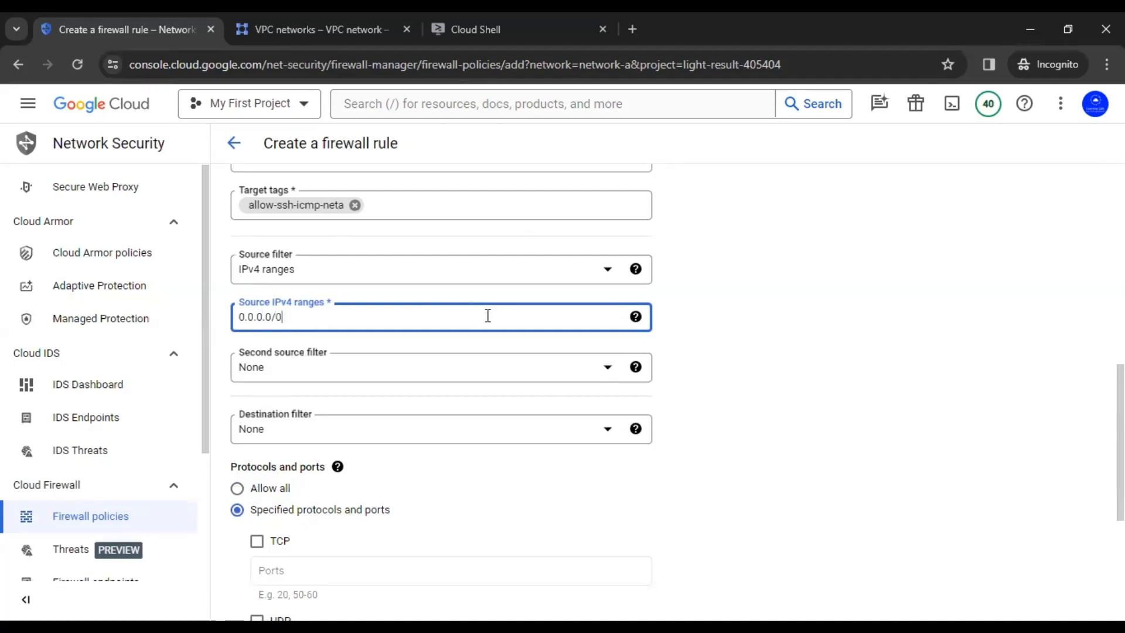
{"action": "left_click", "coordinate": [933, 346]}
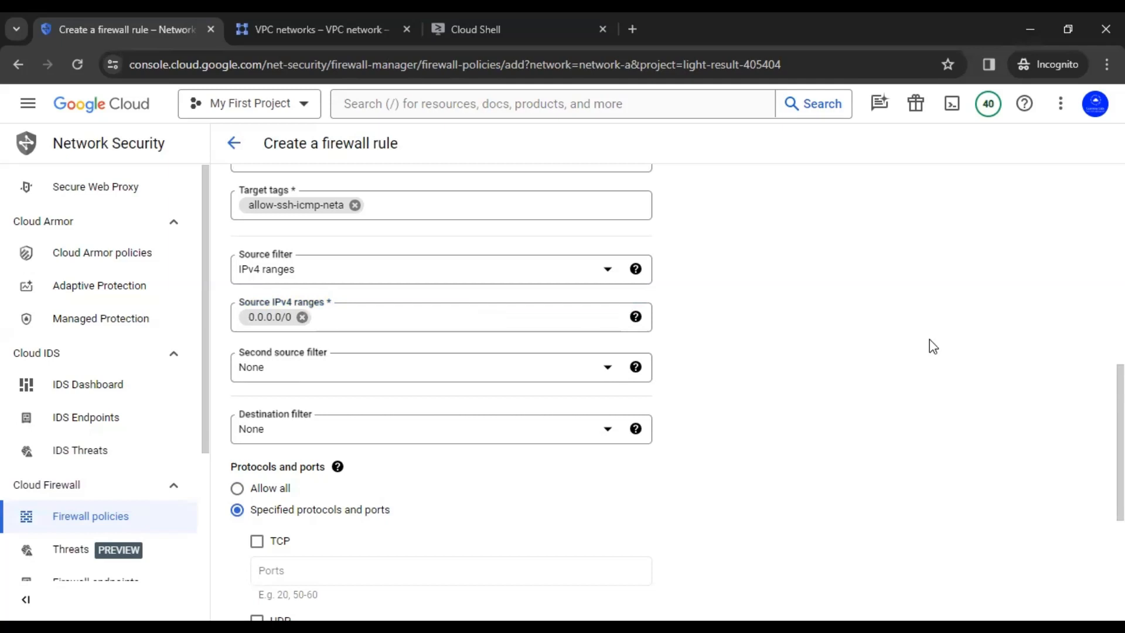
Allow TCP traffic on port 22 in the firewall rule.
{"action": "scroll", "coordinate": [894, 379], "scroll_direction": "down", "scroll_amount": 3}
{"action": "left_click", "coordinate": [256, 376]}
{"action": "left_click", "coordinate": [283, 406]}
{"action": "type", "text": "22"}
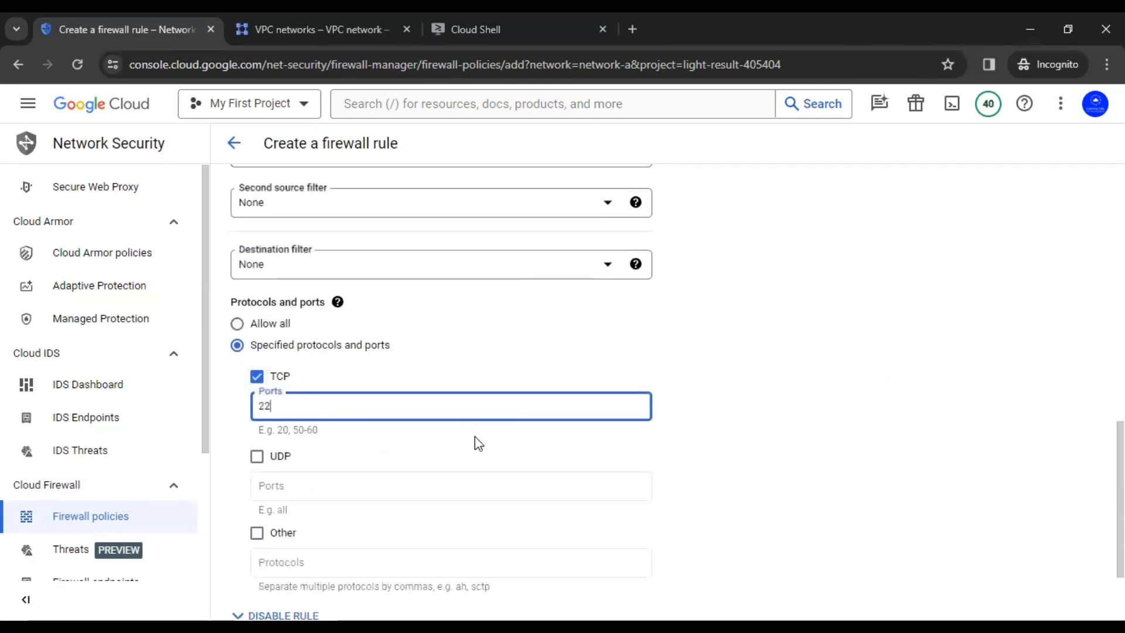
{"action": "left_click", "coordinate": [686, 418]}
Add icmp as another allowed protocol, create the firewall rule and dismiss the notification.
{"action": "scroll", "coordinate": [686, 418], "scroll_direction": "down", "scroll_amount": 1}
{"action": "scroll", "coordinate": [685, 416], "scroll_direction": "down", "scroll_amount": 1}
{"action": "left_click", "coordinate": [258, 451]}
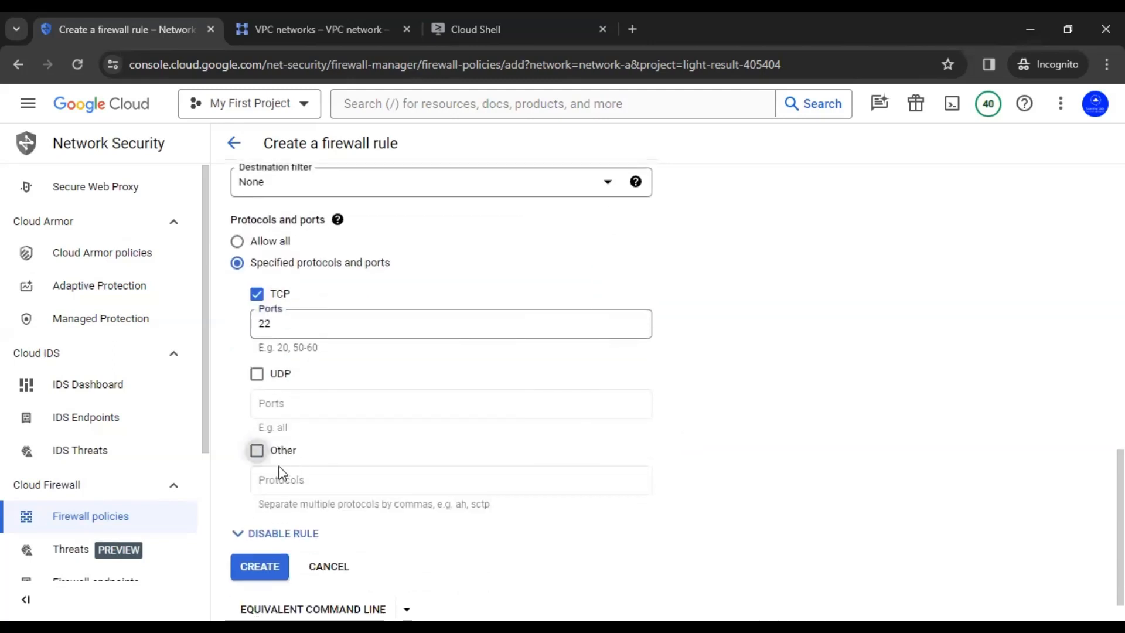
{"action": "left_click", "coordinate": [285, 480]}
{"action": "type", "text": "icmp"}
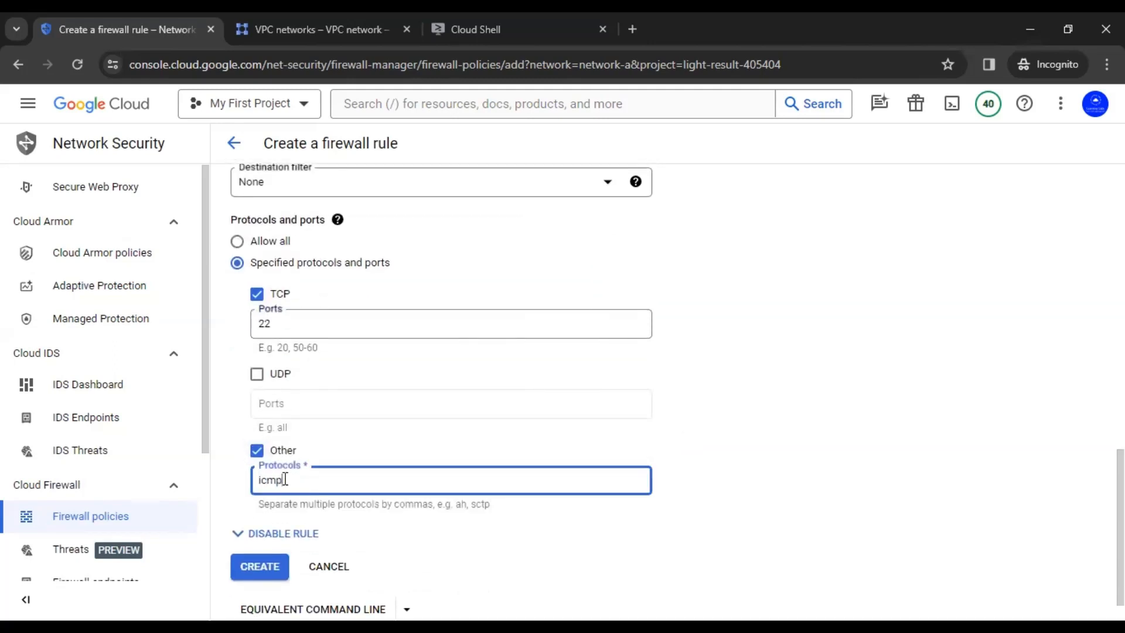
{"action": "left_click", "coordinate": [789, 442]}
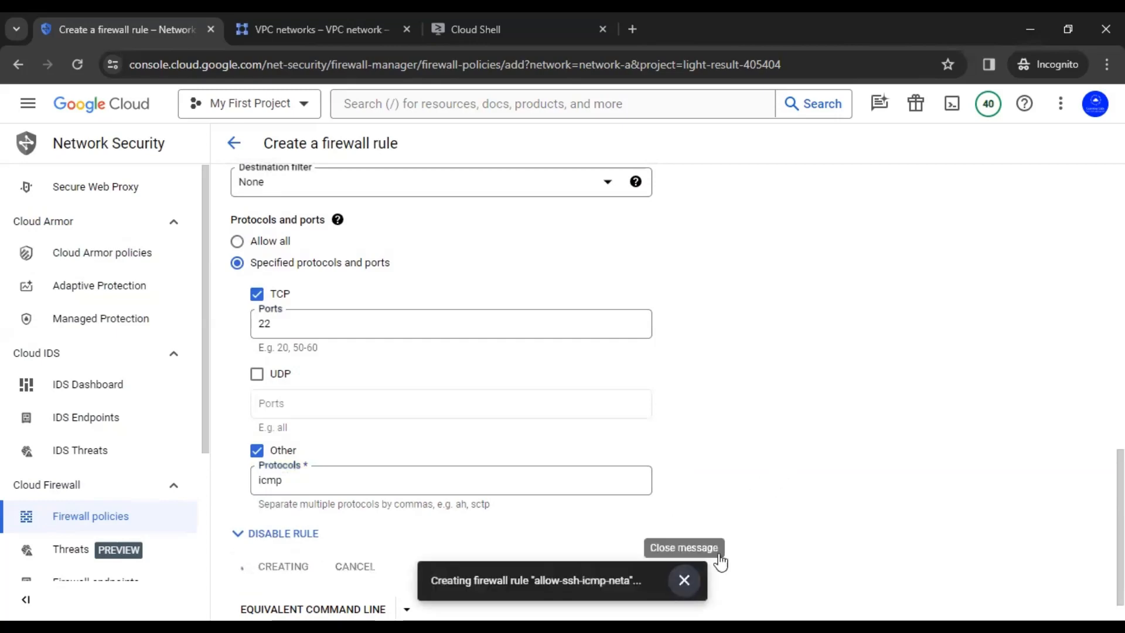
{"action": "left_click", "coordinate": [683, 581]}
{"action": "scroll", "coordinate": [762, 428], "scroll_direction": "up", "scroll_amount": 8}
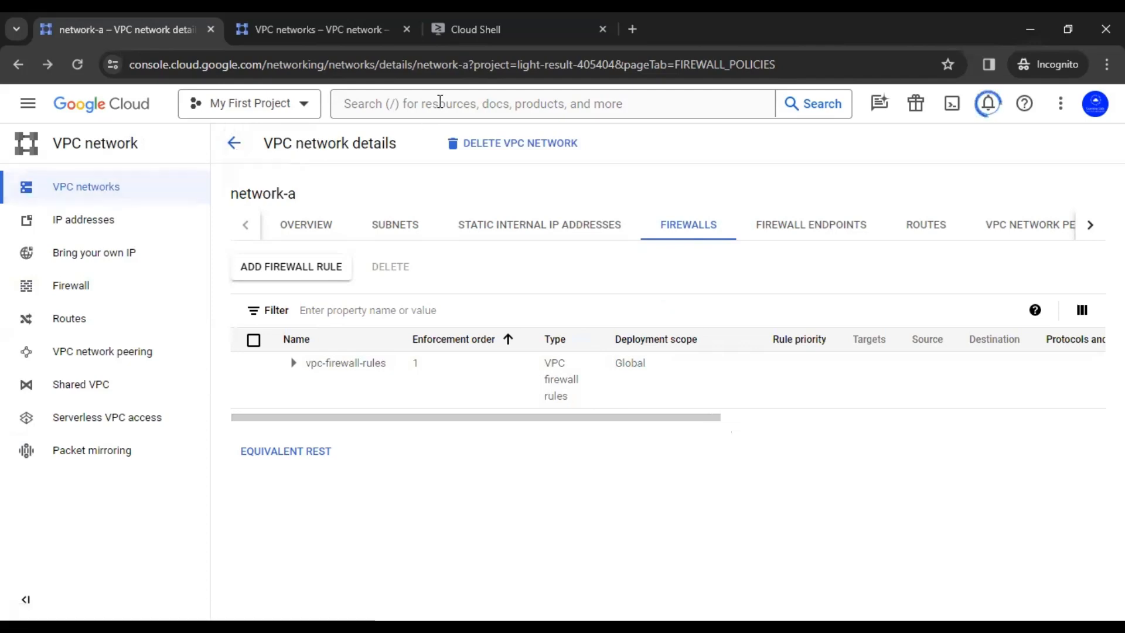
Search the console for VM instances, open the Compute Engine page and start creating an instance.
{"action": "left_click", "coordinate": [432, 103]}
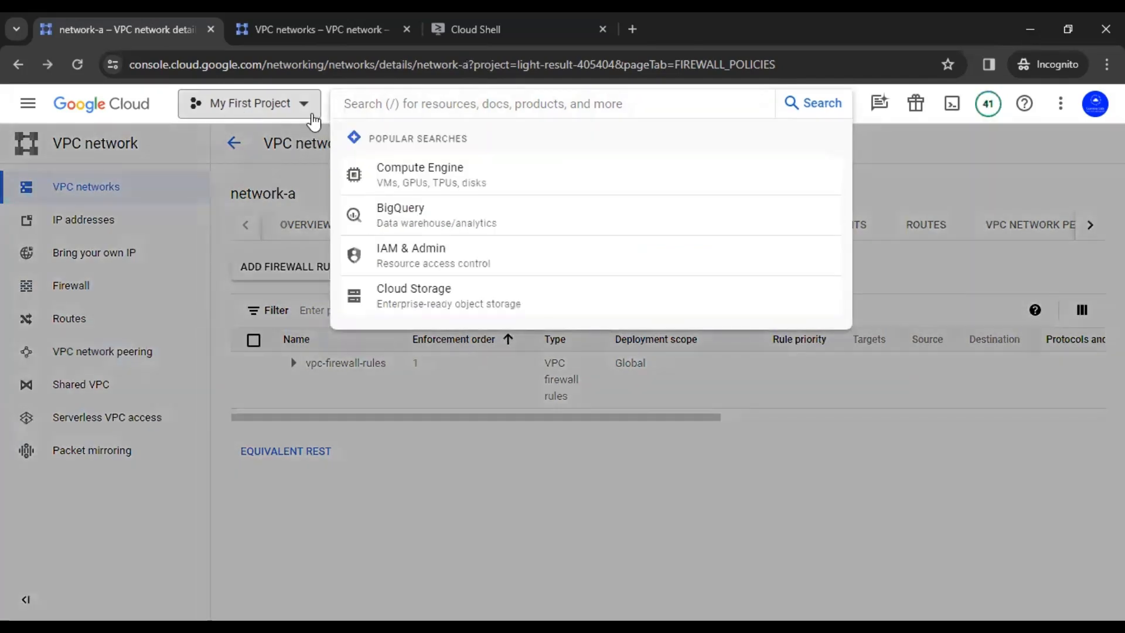
{"action": "type", "text": "vms"}
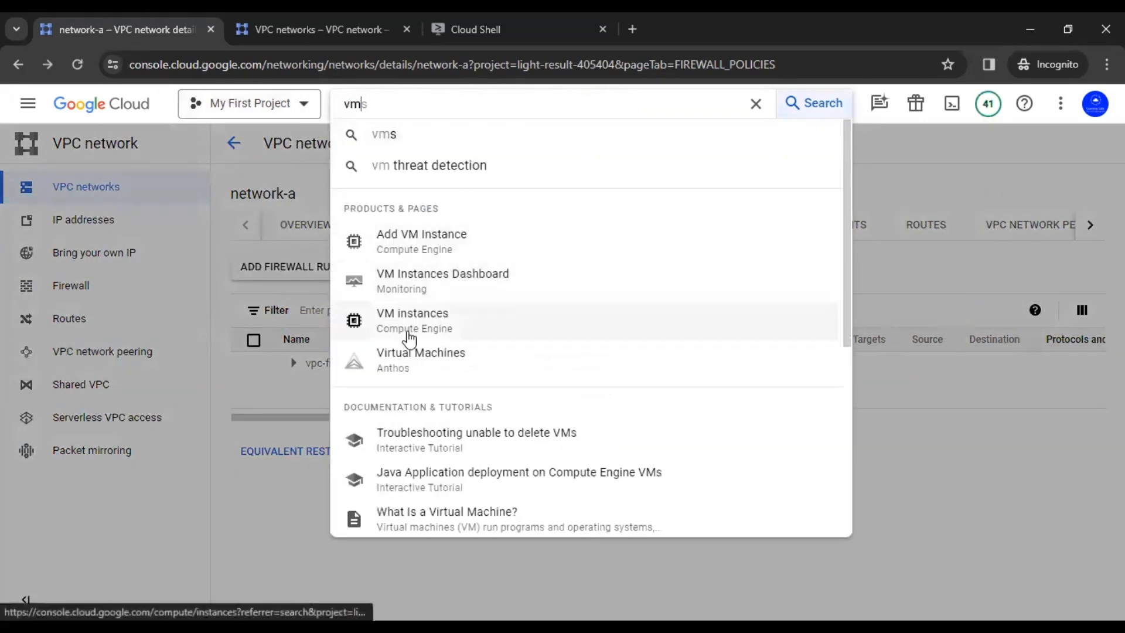
{"action": "left_click", "coordinate": [410, 339]}
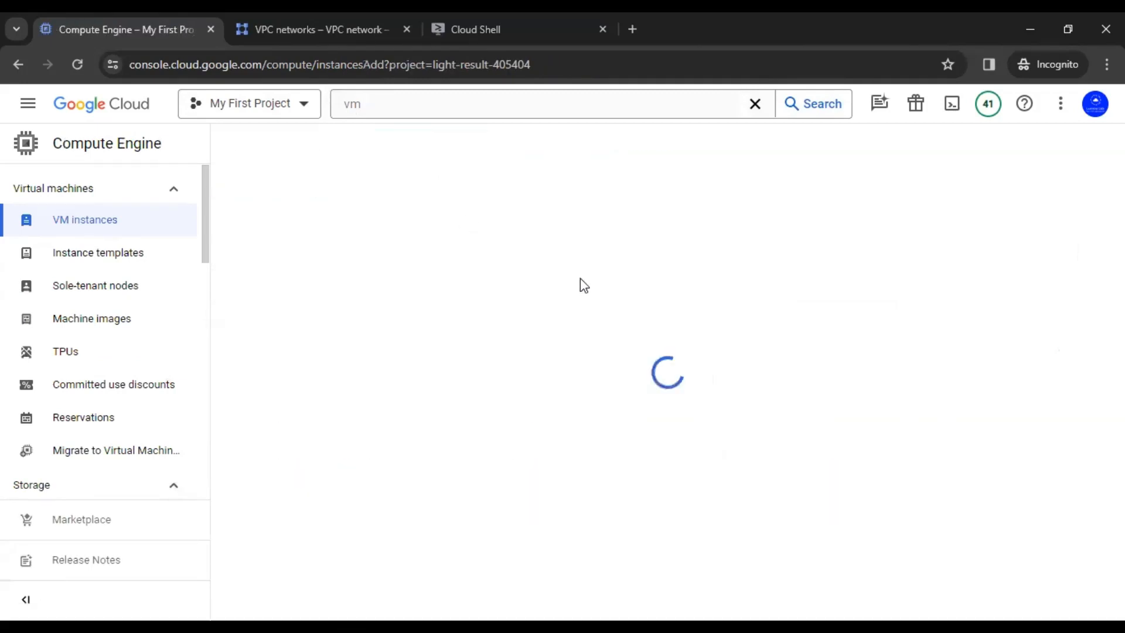
Name the new VM instance vm-a.
{"action": "left_click", "coordinate": [343, 204]}
{"action": "left_click_drag", "start_coordinate": [343, 204], "coordinate": [264, 204]}
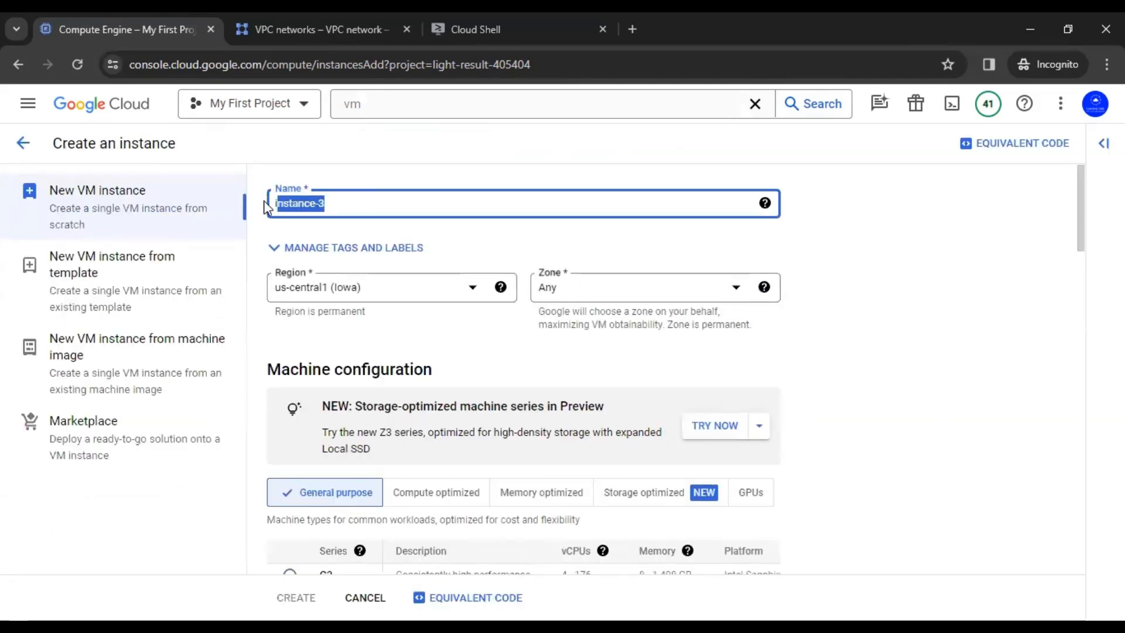
{"action": "key", "text": "BackSpace"}
{"action": "type", "text": "c"}
{"action": "type", "text": "vm-a"}
{"action": "left_click", "coordinate": [596, 257]}
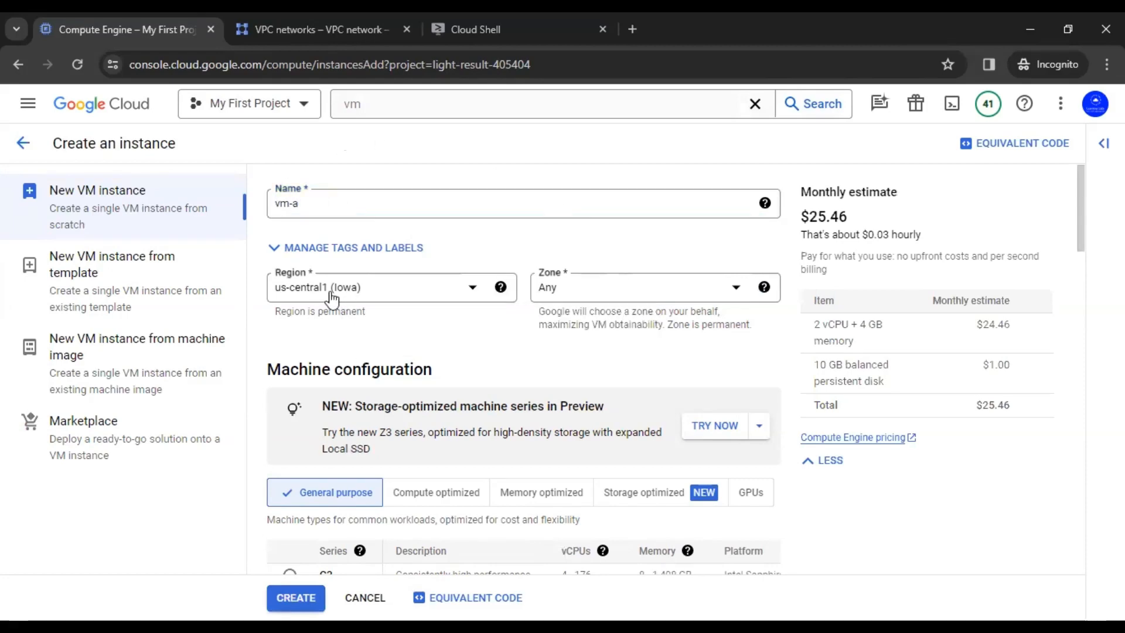
Set the instance's machine type to the shared-core e2-micro with 1 GB of memory.
{"action": "scroll", "coordinate": [684, 316], "scroll_direction": "down", "scroll_amount": 10}
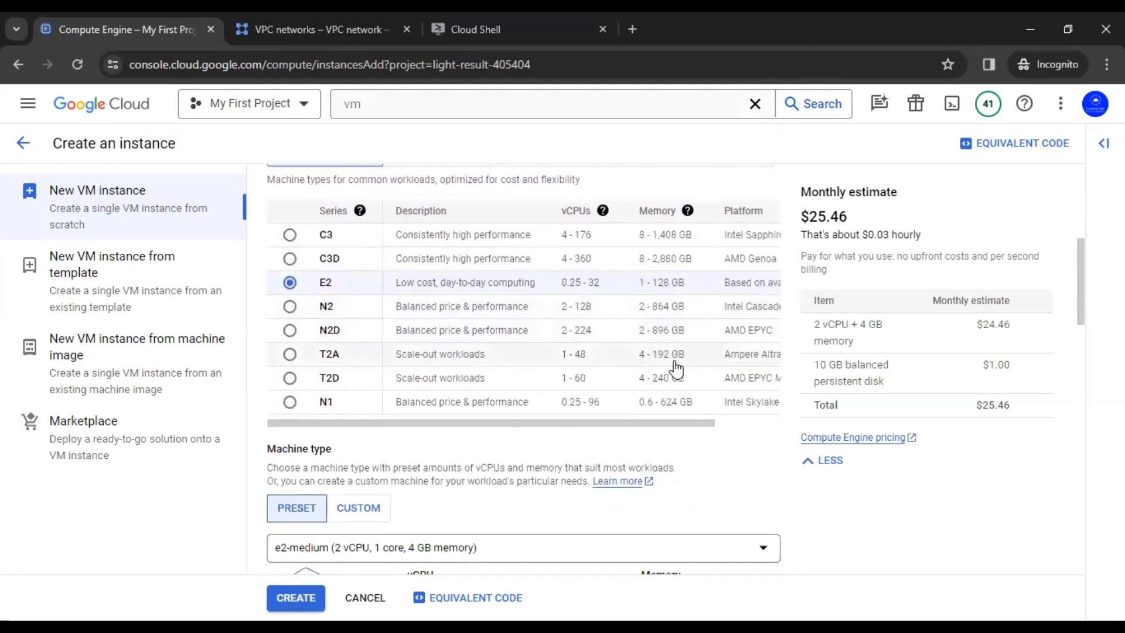
{"action": "scroll", "coordinate": [756, 350], "scroll_direction": "down", "scroll_amount": 5}
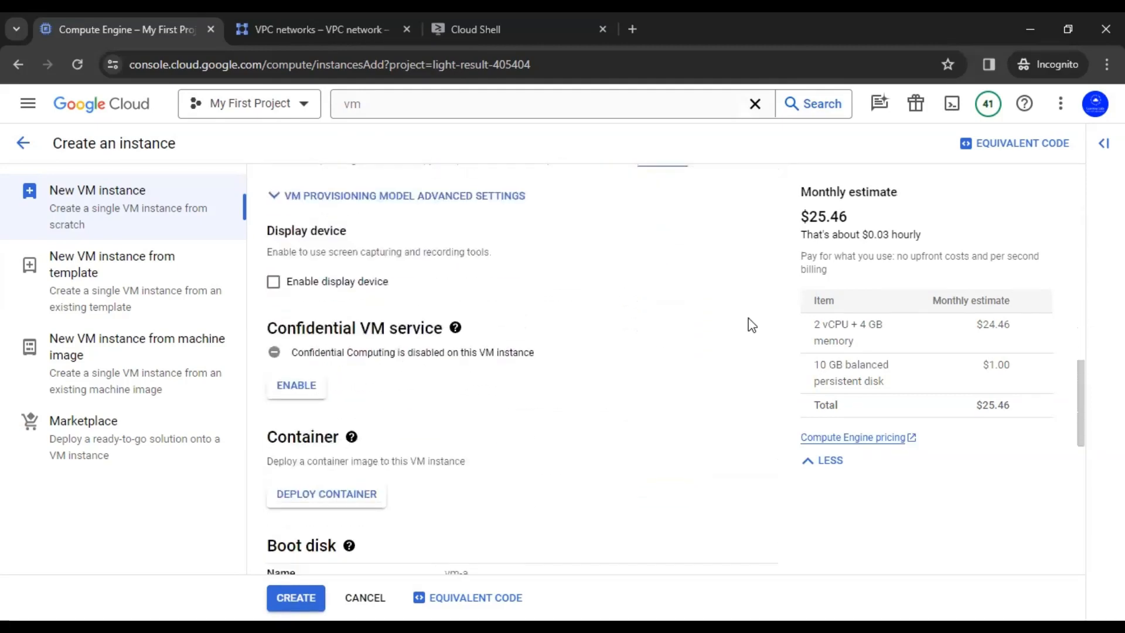
{"action": "scroll", "coordinate": [744, 323], "scroll_direction": "up", "scroll_amount": 3}
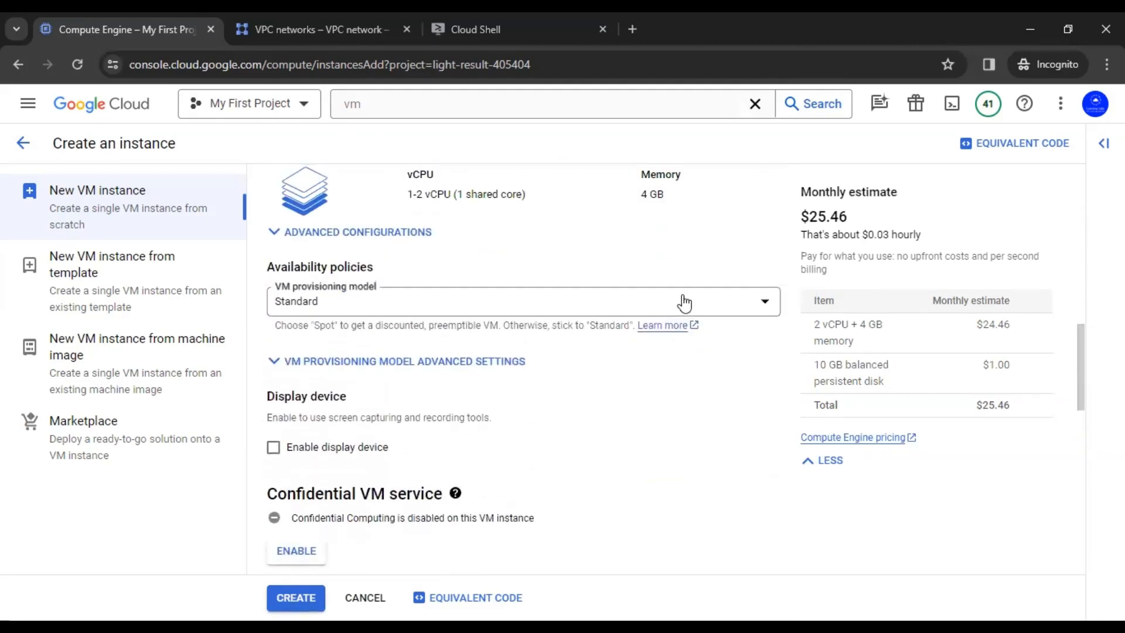
{"action": "scroll", "coordinate": [683, 303], "scroll_direction": "up", "scroll_amount": 6}
{"action": "left_click", "coordinate": [572, 474]}
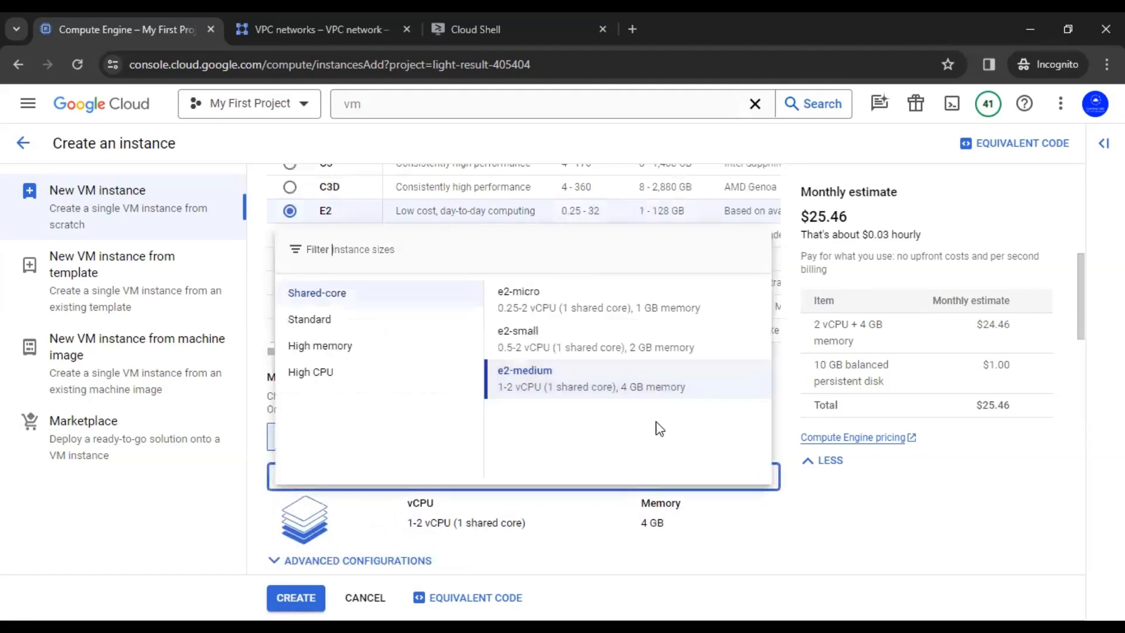
{"action": "left_click", "coordinate": [609, 301]}
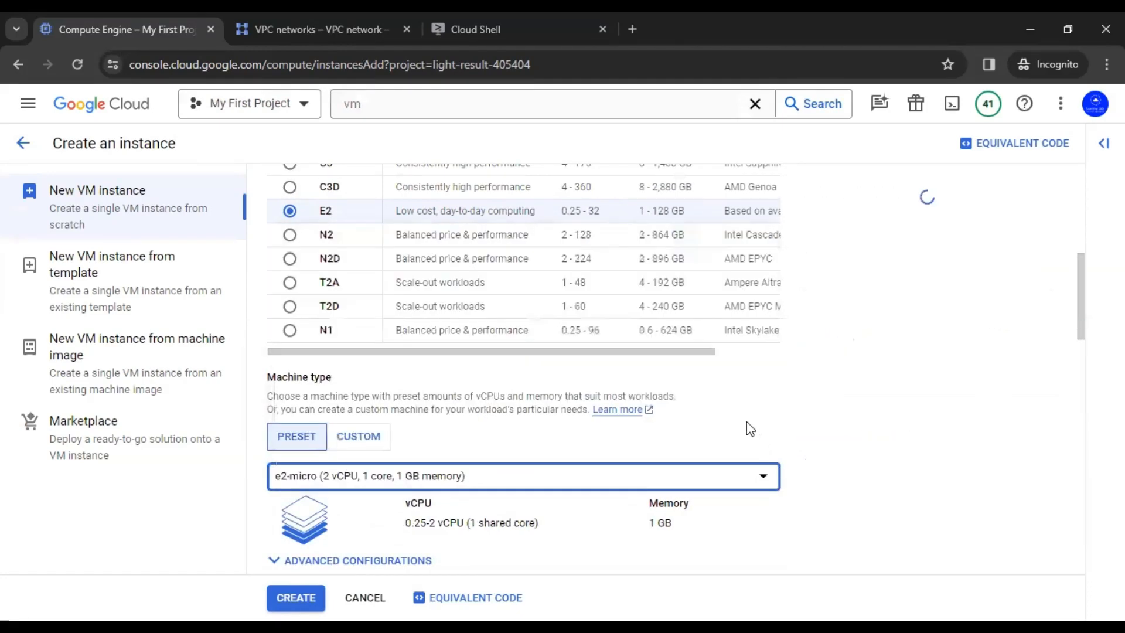
Set the instance's VM provisioning model to Spot.
{"action": "scroll", "coordinate": [740, 423], "scroll_direction": "down", "scroll_amount": 5}
{"action": "left_click", "coordinate": [689, 305]}
{"action": "left_click", "coordinate": [532, 363]}
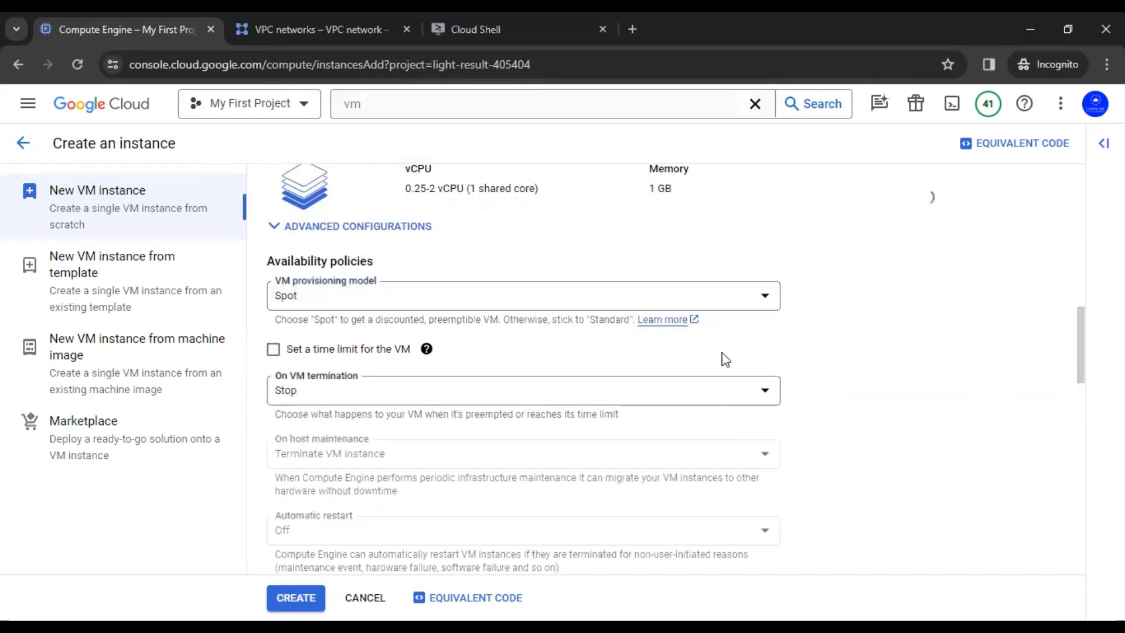
Add the network tag allow-ssh-icmp-neta in the instance's advanced networking options.
{"action": "scroll", "coordinate": [726, 354], "scroll_direction": "down", "scroll_amount": 6}
{"action": "scroll", "coordinate": [730, 354], "scroll_direction": "down", "scroll_amount": 8}
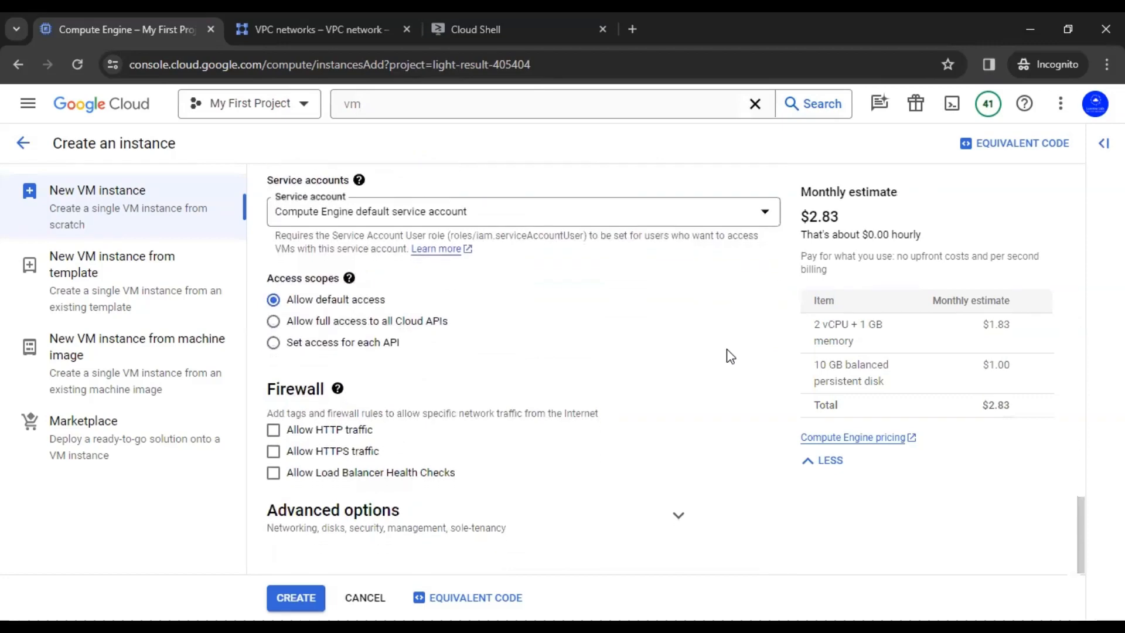
{"action": "left_click", "coordinate": [678, 515]}
{"action": "scroll", "coordinate": [713, 409], "scroll_direction": "down", "scroll_amount": 3}
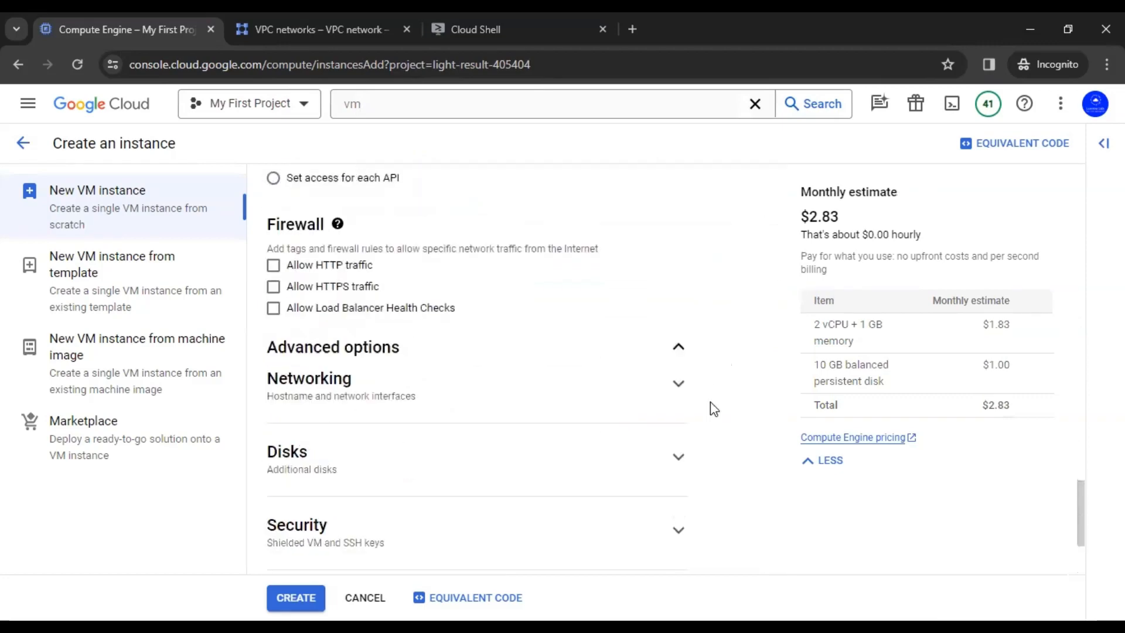
{"action": "left_click", "coordinate": [679, 385]}
{"action": "scroll", "coordinate": [738, 353], "scroll_direction": "down", "scroll_amount": 3}
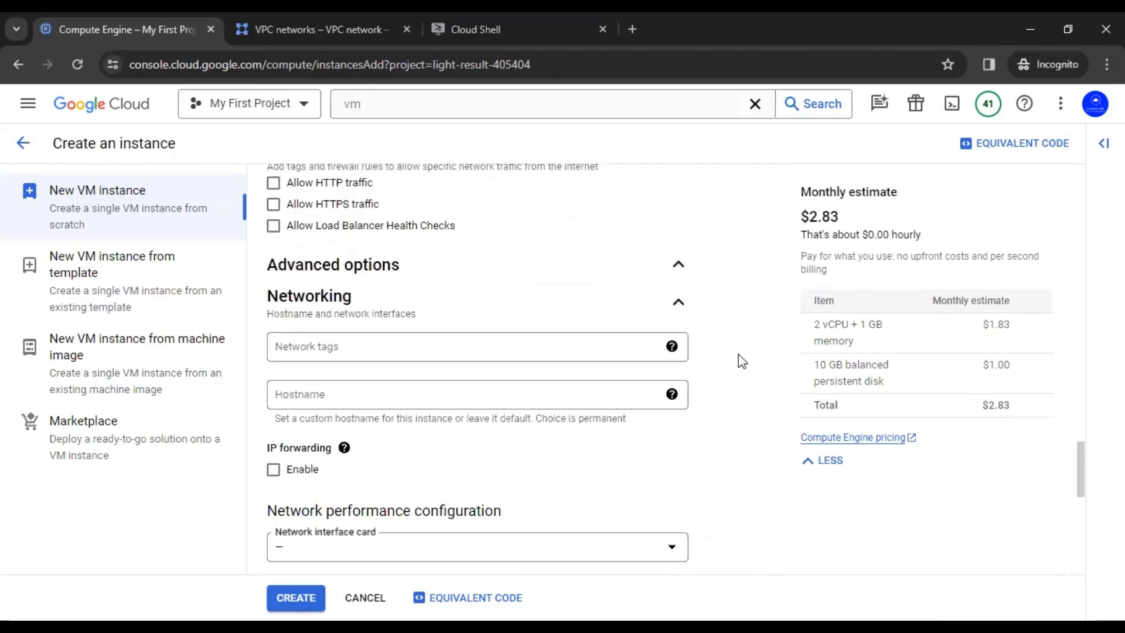
{"action": "left_click", "coordinate": [478, 267]}
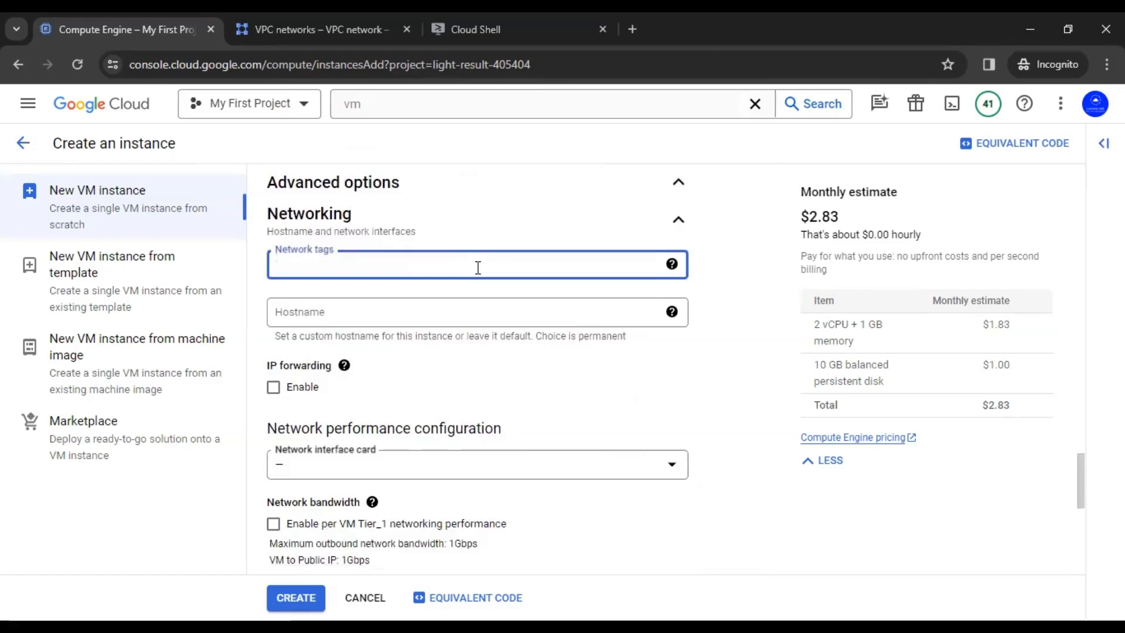
{"action": "type", "text": "allow-ssh-icmp-neta"}
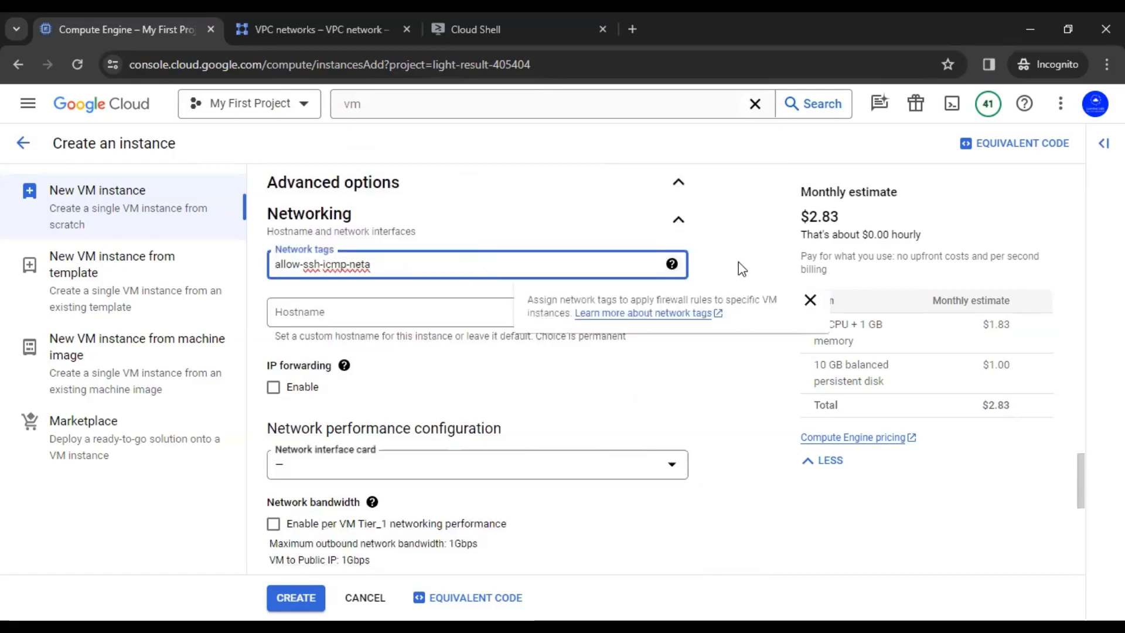
{"action": "left_click", "coordinate": [738, 260]}
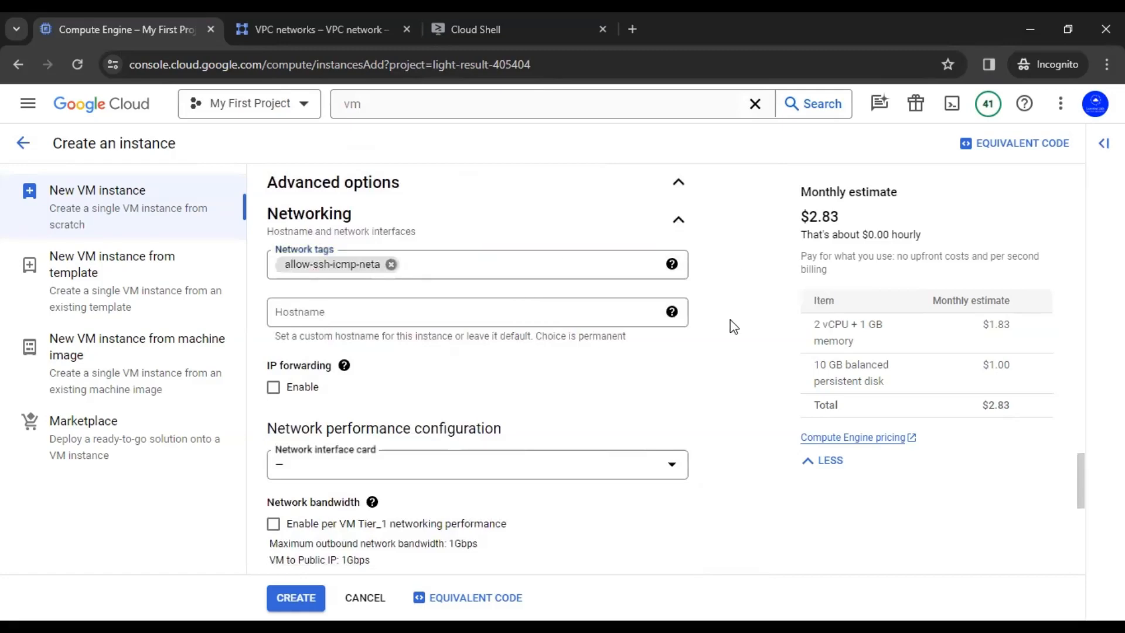
Connect the instance's default network interface to network-a with subnetwork sn-a, and create the instance.
{"action": "scroll", "coordinate": [730, 320], "scroll_direction": "down", "scroll_amount": 2}
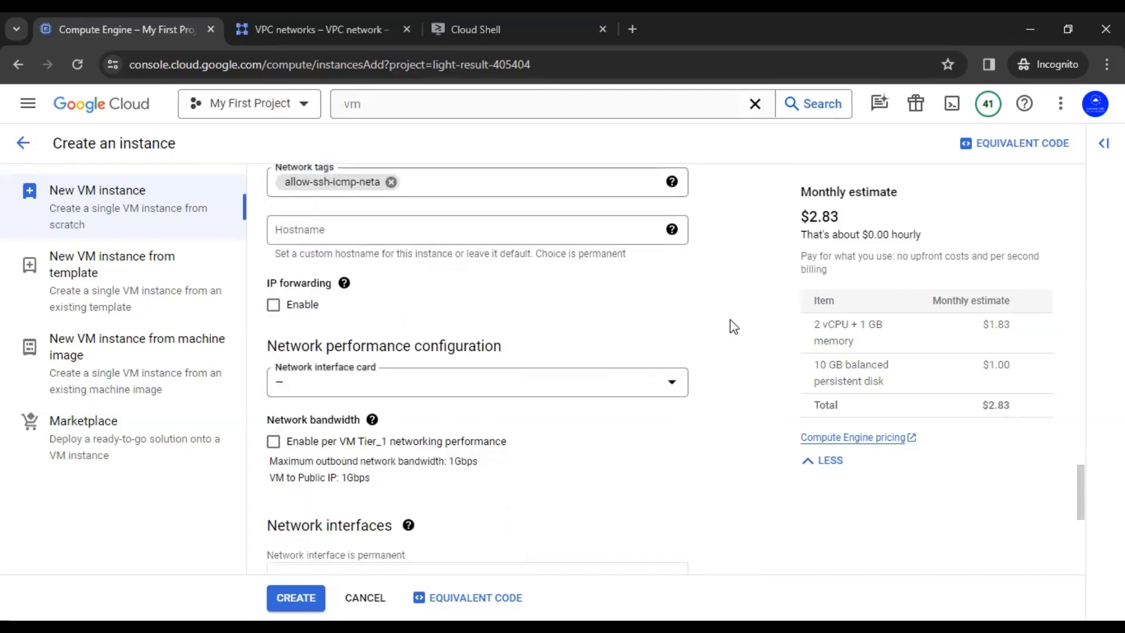
{"action": "scroll", "coordinate": [730, 318], "scroll_direction": "down", "scroll_amount": 4}
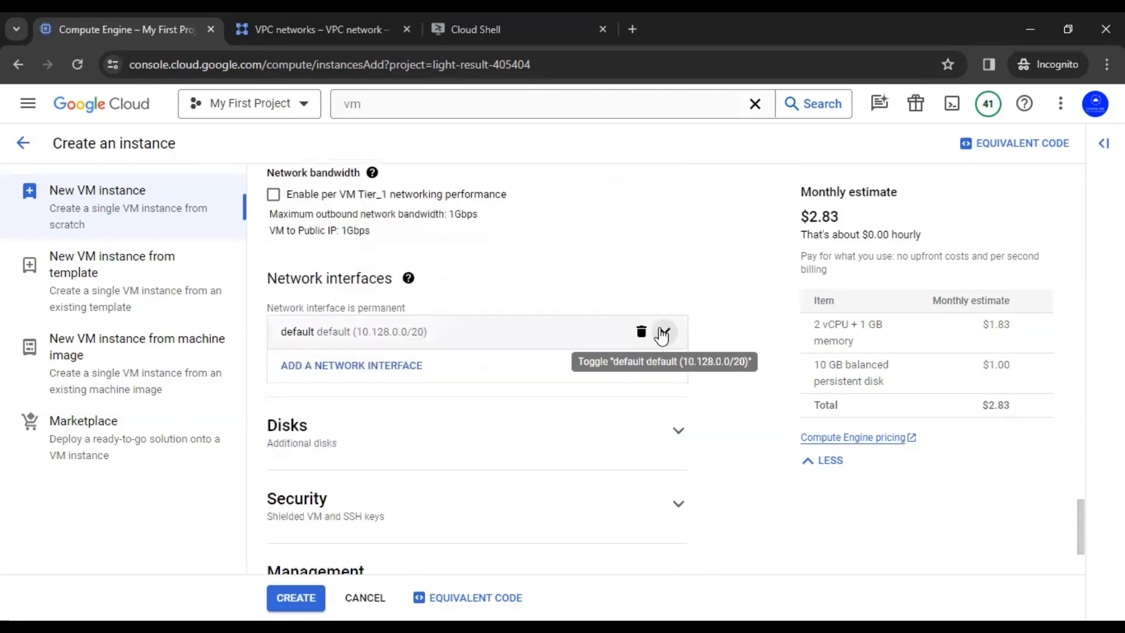
{"action": "left_click", "coordinate": [662, 333]}
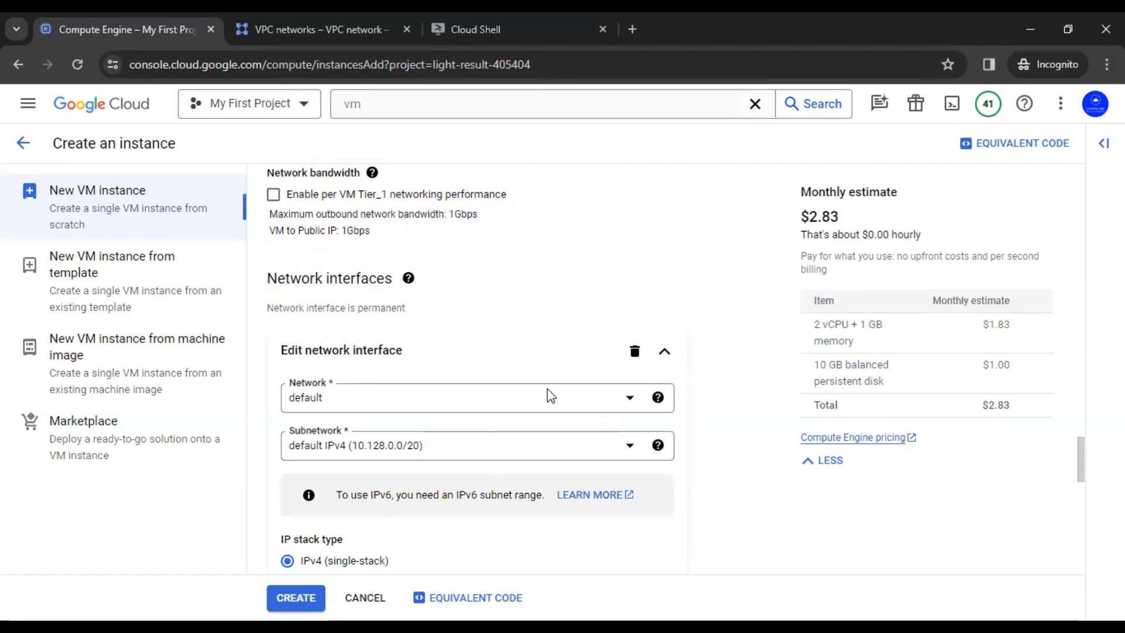
{"action": "left_click", "coordinate": [538, 407]}
{"action": "left_click", "coordinate": [326, 456]}
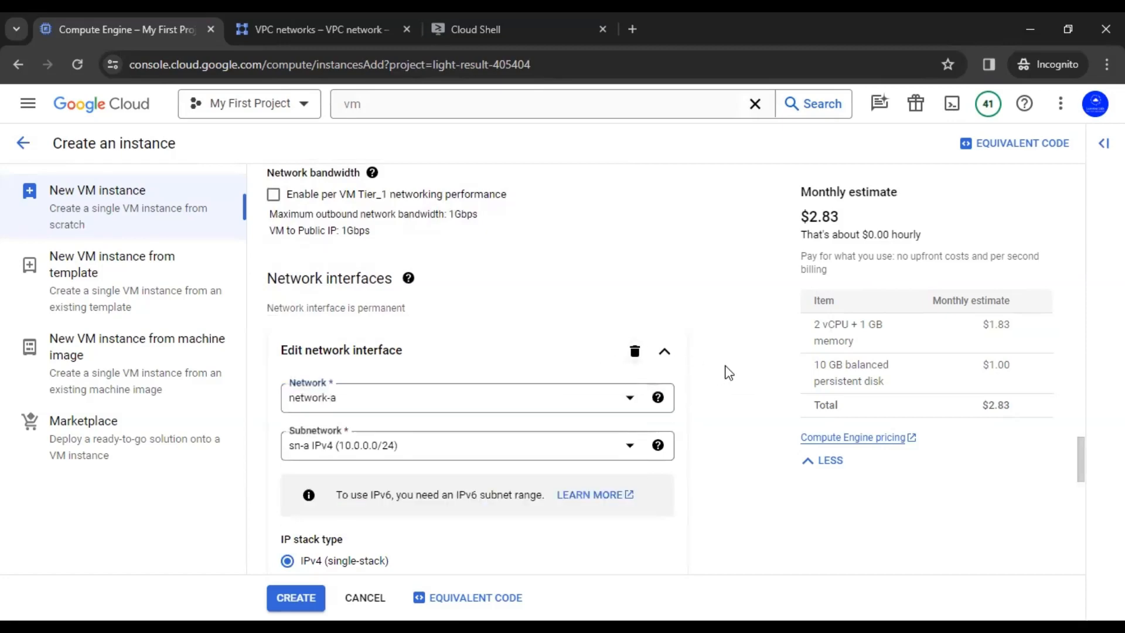
{"action": "scroll", "coordinate": [727, 371], "scroll_direction": "down", "scroll_amount": 3}
{"action": "scroll", "coordinate": [731, 374], "scroll_direction": "down", "scroll_amount": 3}
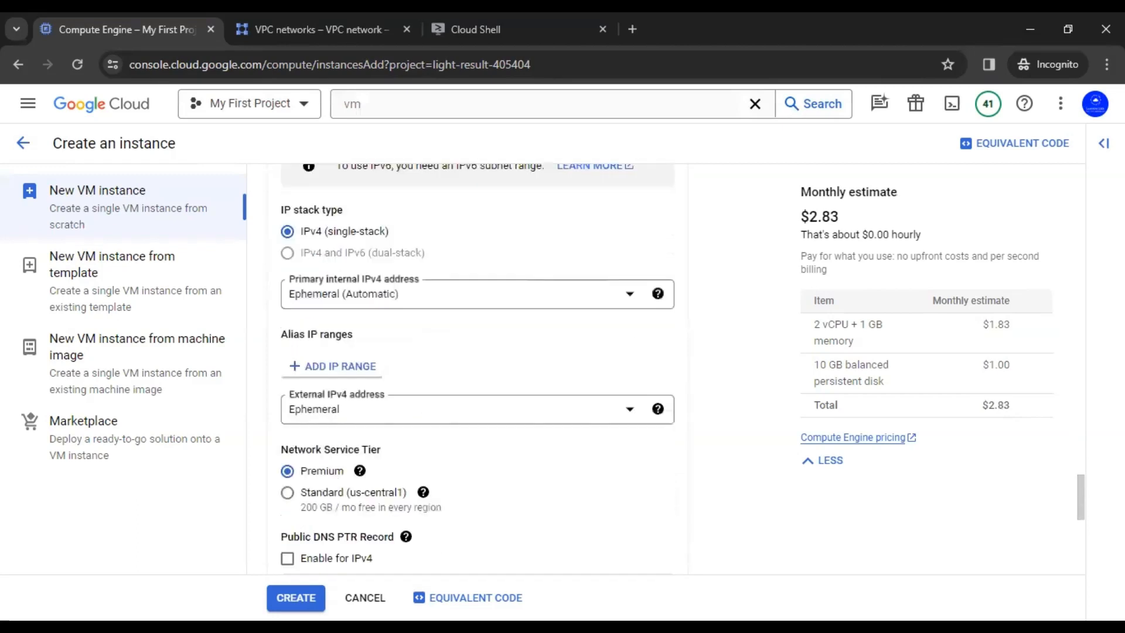
{"action": "left_click", "coordinate": [296, 598]}
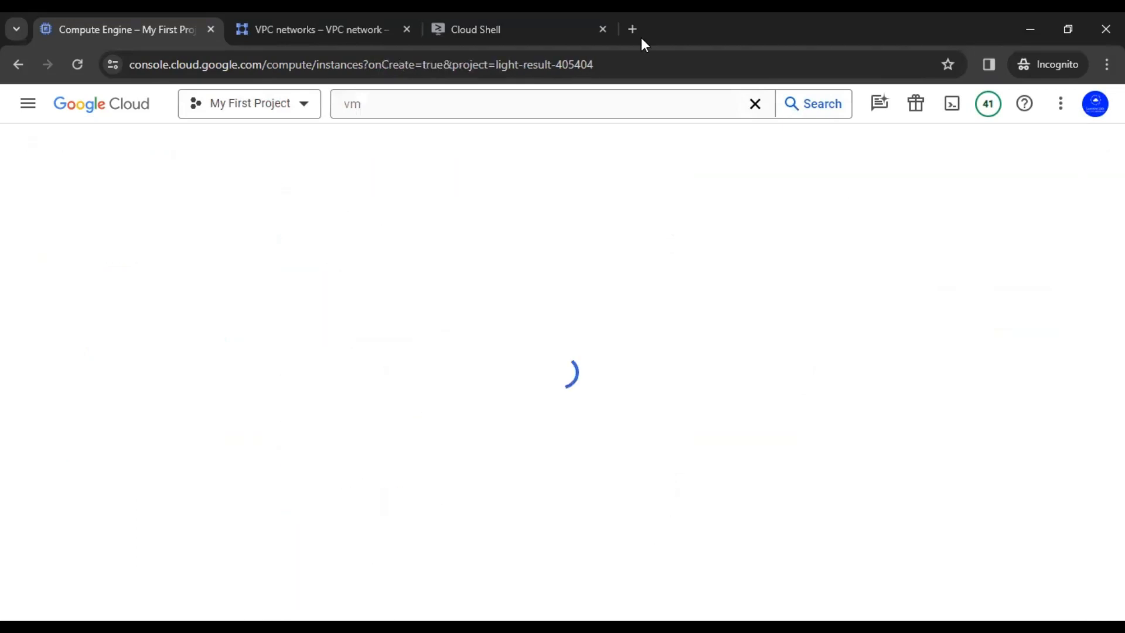
Start creating a VPC network in host-project and name it netowrk-b.
{"action": "left_click", "coordinate": [279, 18]}
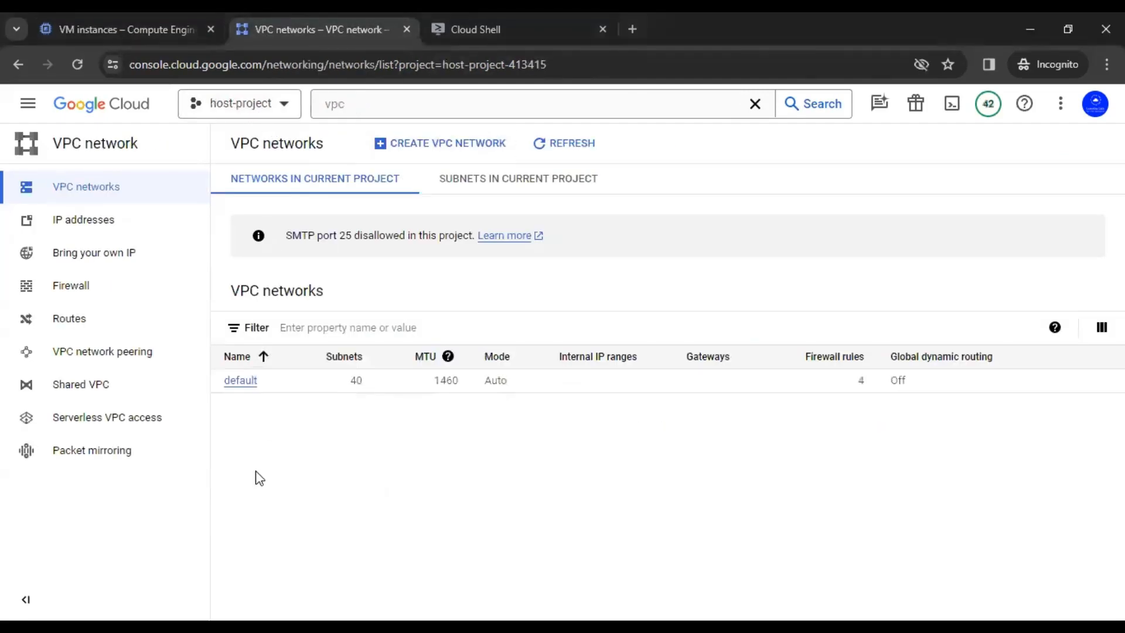
{"action": "left_click", "coordinate": [460, 151]}
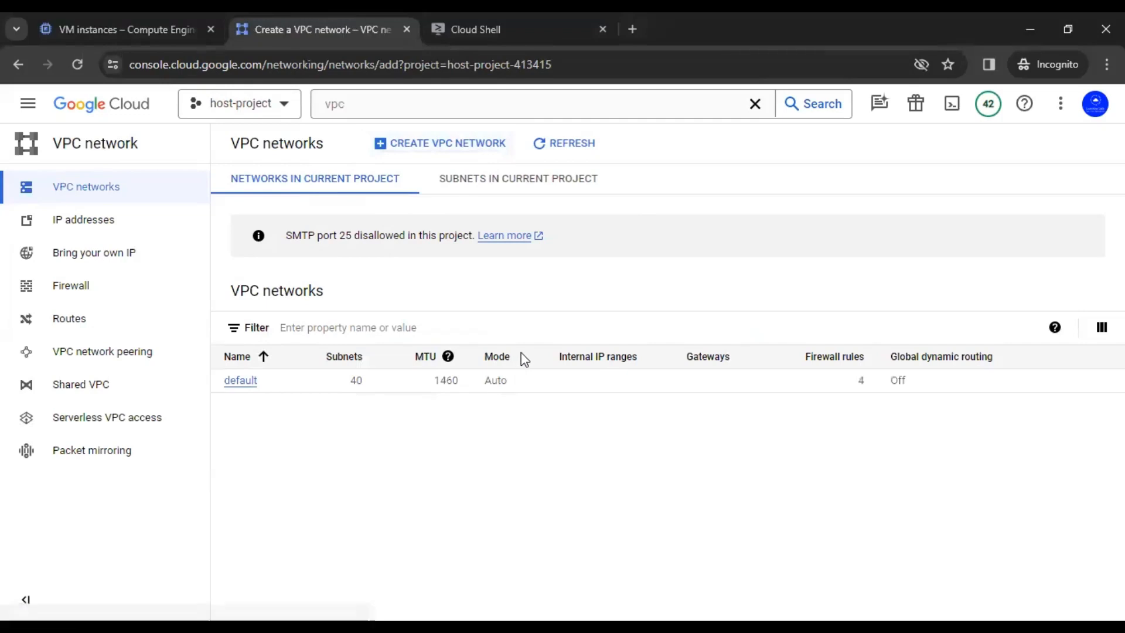
{"action": "left_click", "coordinate": [381, 209]}
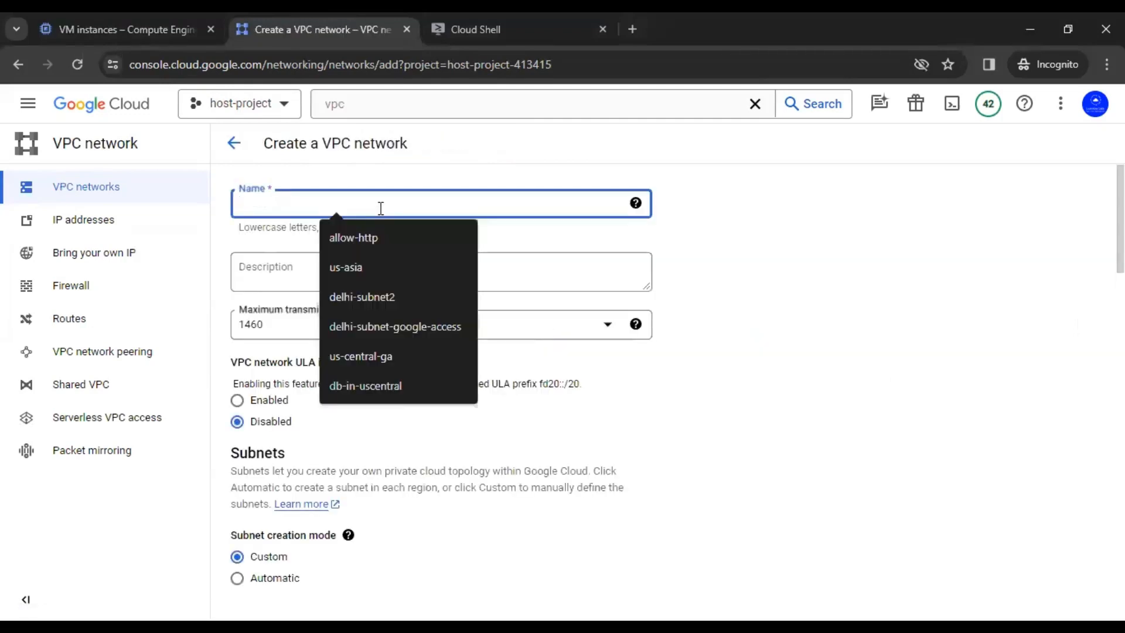
{"action": "type", "text": "netowrk-b"}
Name the network's new custom subnet sn-b.
{"action": "scroll", "coordinate": [431, 318], "scroll_direction": "down", "scroll_amount": 5}
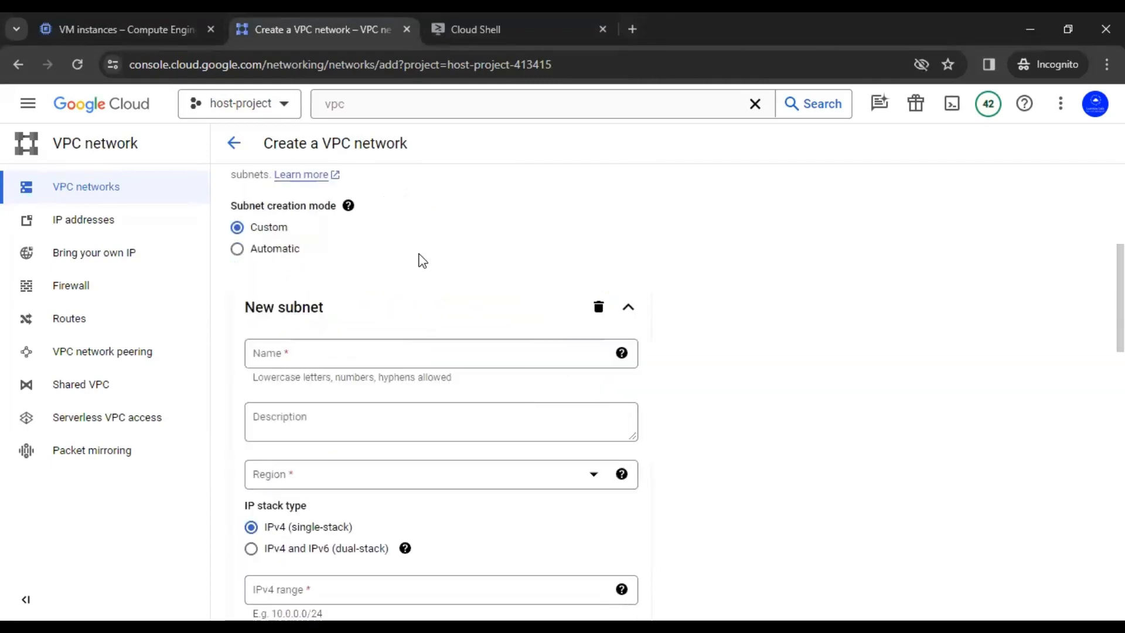
{"action": "scroll", "coordinate": [430, 277], "scroll_direction": "down", "scroll_amount": 1}
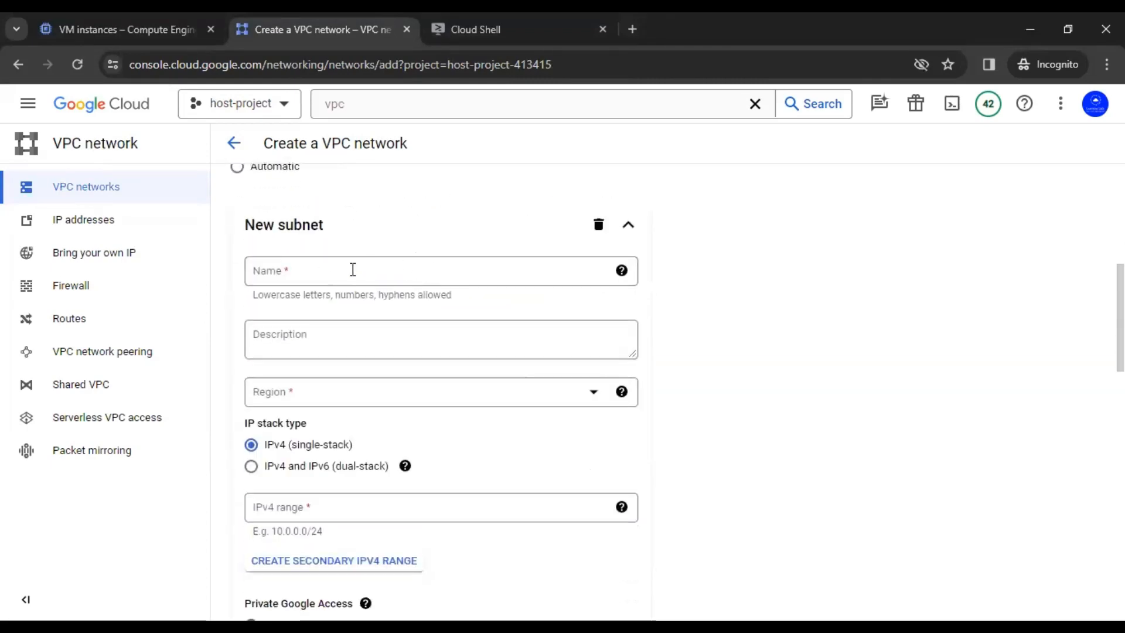
{"action": "left_click", "coordinate": [353, 270]}
{"action": "type", "text": "sub"}
{"action": "key", "text": "BackSpace"}
{"action": "key", "text": "BackSpace"}
{"action": "key", "text": "BackSpace"}
{"action": "type", "text": "sb"}
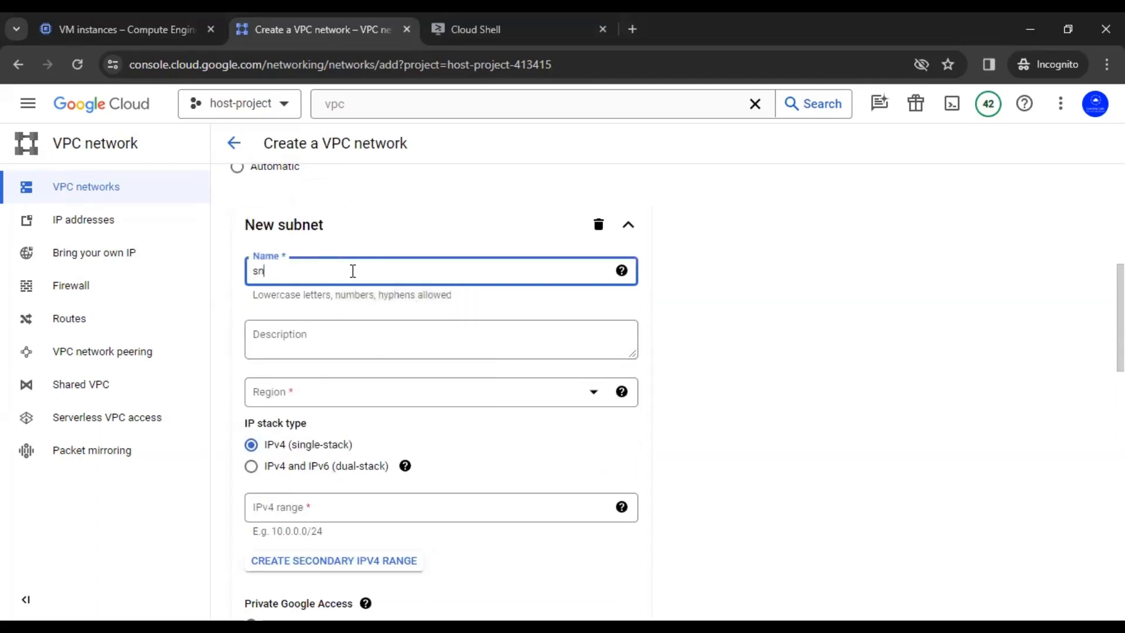
{"action": "left_click", "coordinate": [723, 324]}
Set the region of subnet sn-b to us-east1.
{"action": "scroll", "coordinate": [723, 324], "scroll_direction": "down", "scroll_amount": 1}
{"action": "left_click", "coordinate": [567, 315]}
{"action": "scroll", "coordinate": [454, 375], "scroll_direction": "down", "scroll_amount": 7}
{"action": "scroll", "coordinate": [443, 393], "scroll_direction": "down", "scroll_amount": 6}
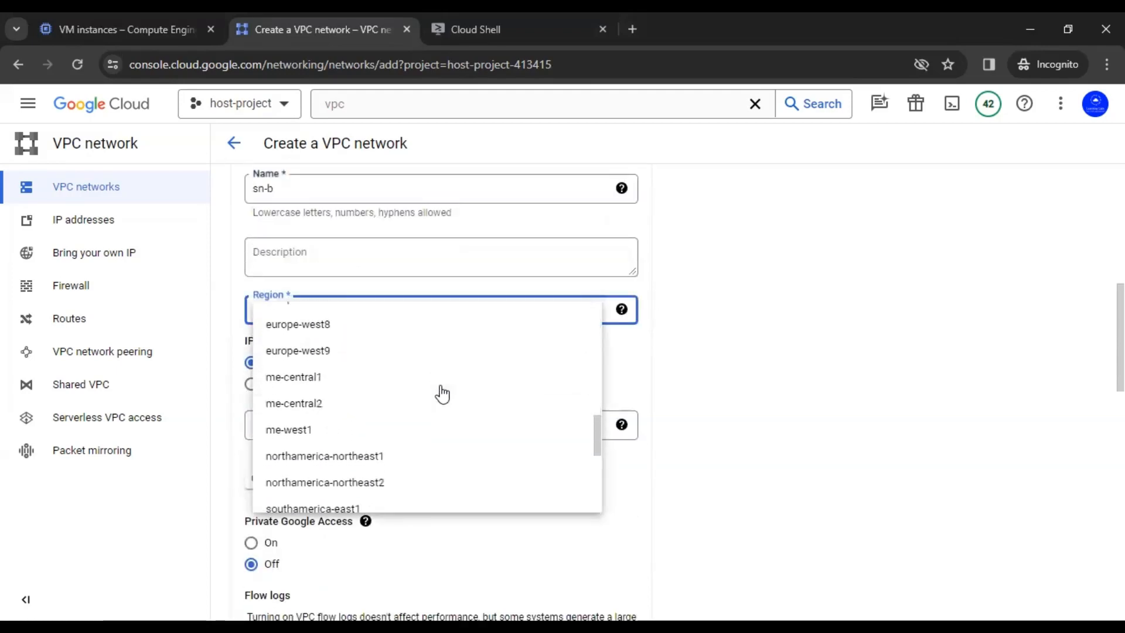
{"action": "left_click", "coordinate": [350, 427]}
{"action": "left_click", "coordinate": [723, 387]}
Set the IPv4 range of subnet sn-b to 10.0.1.0/24.
{"action": "scroll", "coordinate": [723, 386], "scroll_direction": "down", "scroll_amount": 1}
{"action": "left_click", "coordinate": [486, 347]}
{"action": "type", "text": "10.0"}
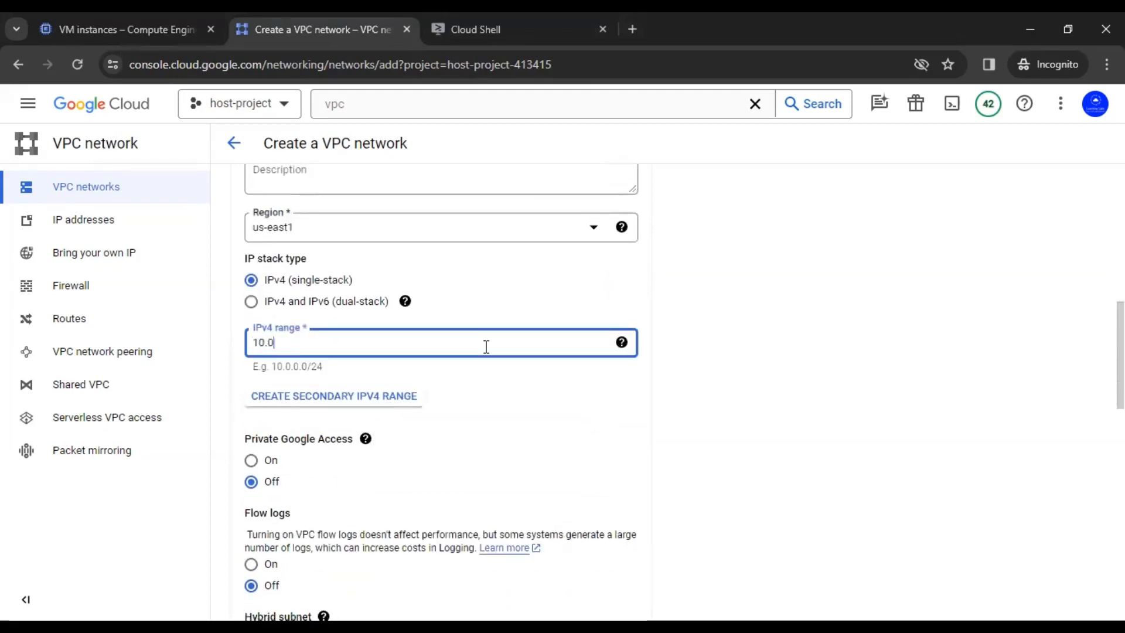
{"action": "type", "text": ".0.1.0/24"}
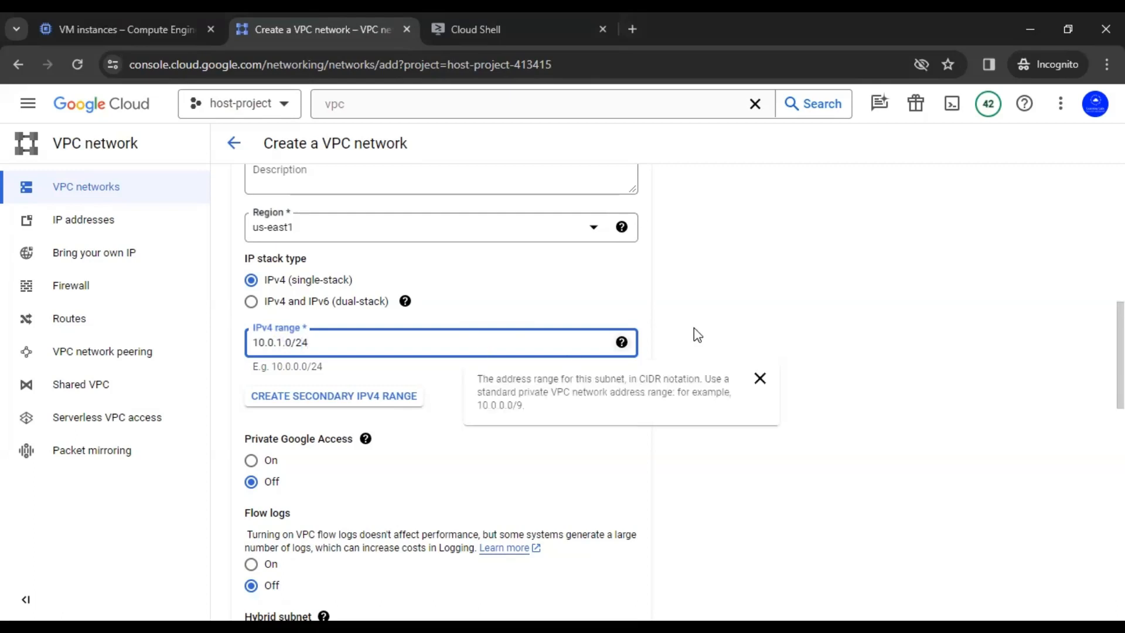
{"action": "left_click", "coordinate": [755, 335]}
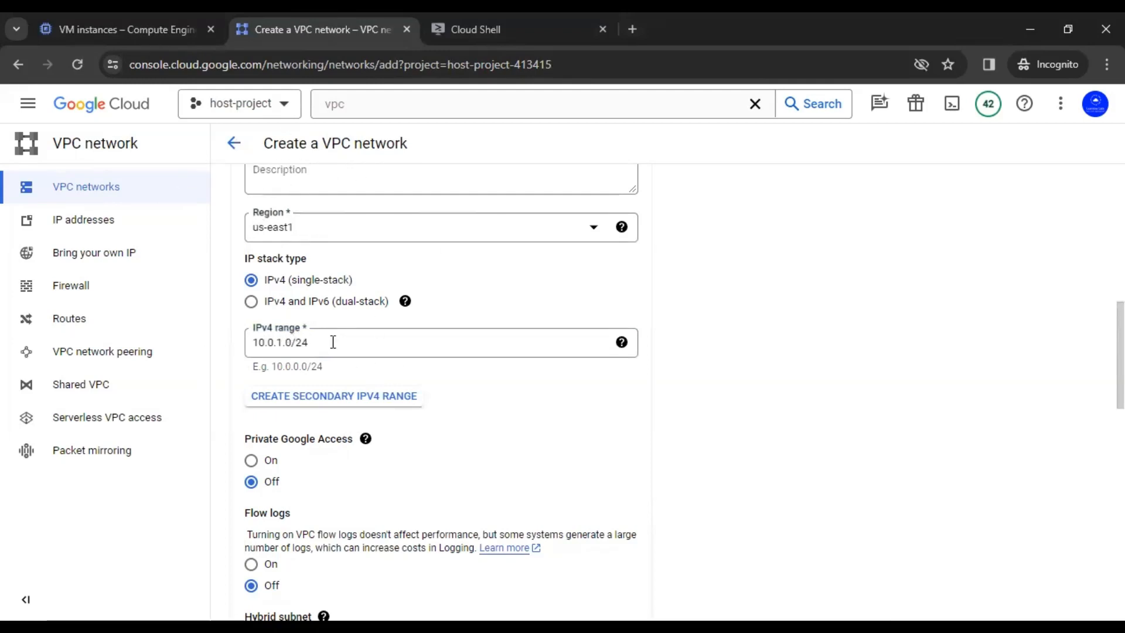
{"action": "left_click_drag", "start_coordinate": [319, 348], "coordinate": [246, 354]}
{"action": "left_click", "coordinate": [714, 336]}
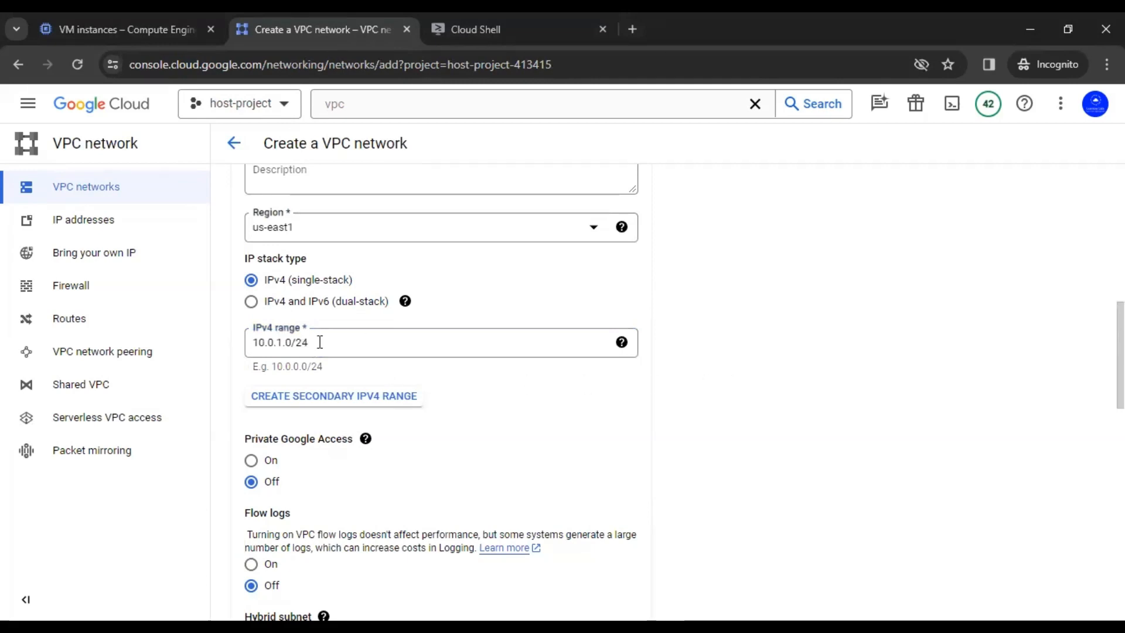
{"action": "left_click_drag", "start_coordinate": [314, 342], "coordinate": [248, 351]}
{"action": "left_click", "coordinate": [738, 378]}
Finish the subnet definition and create the VPC network with regional dynamic routing.
{"action": "scroll", "coordinate": [779, 432], "scroll_direction": "down", "scroll_amount": 4}
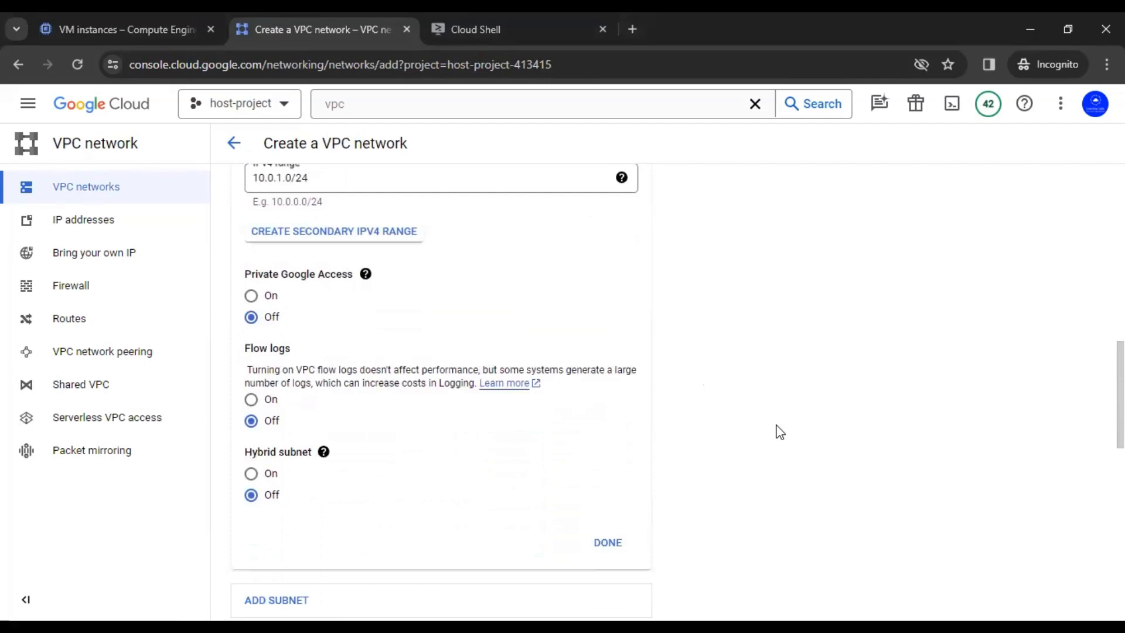
{"action": "left_click", "coordinate": [621, 462]}
{"action": "scroll", "coordinate": [770, 435], "scroll_direction": "down", "scroll_amount": 1}
{"action": "scroll", "coordinate": [771, 435], "scroll_direction": "down", "scroll_amount": 8}
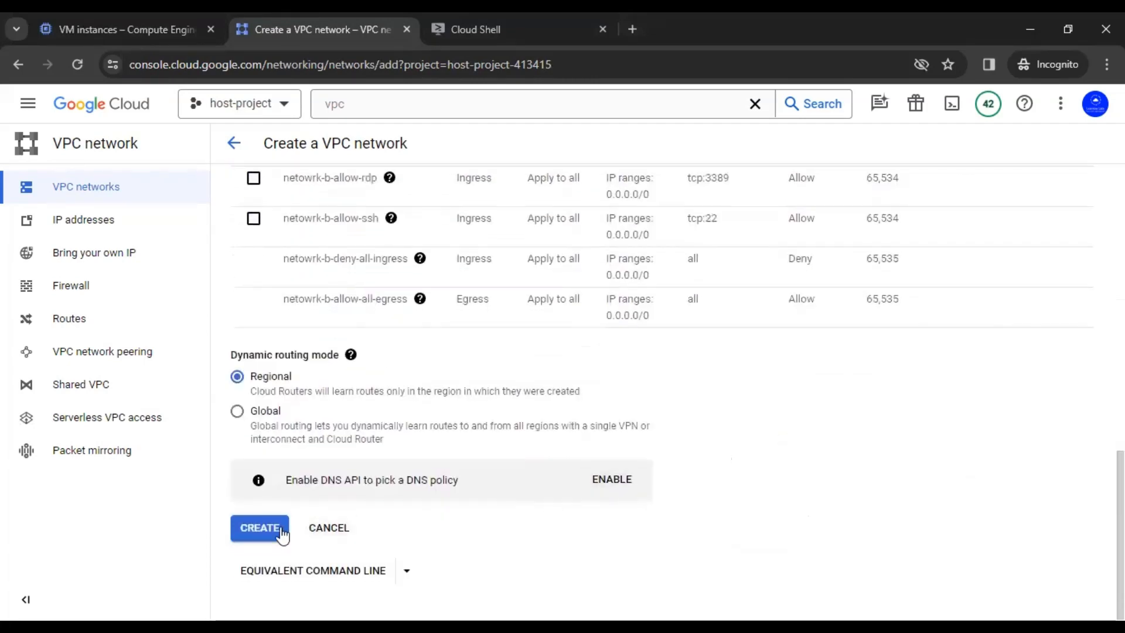
{"action": "left_click", "coordinate": [260, 527]}
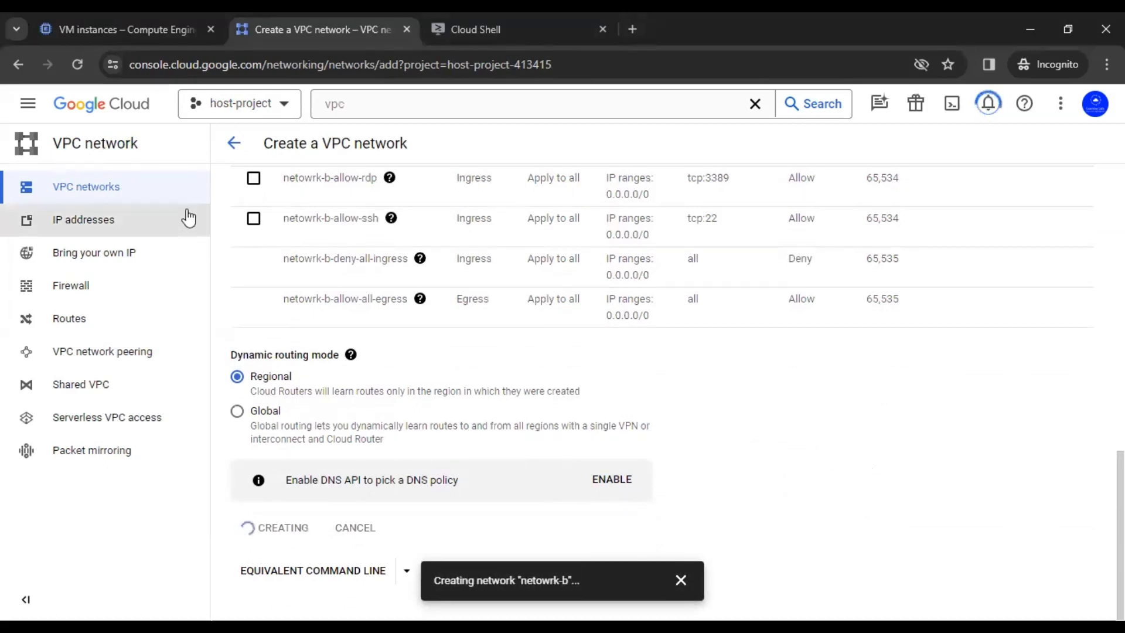
{"action": "left_click", "coordinate": [681, 580]}
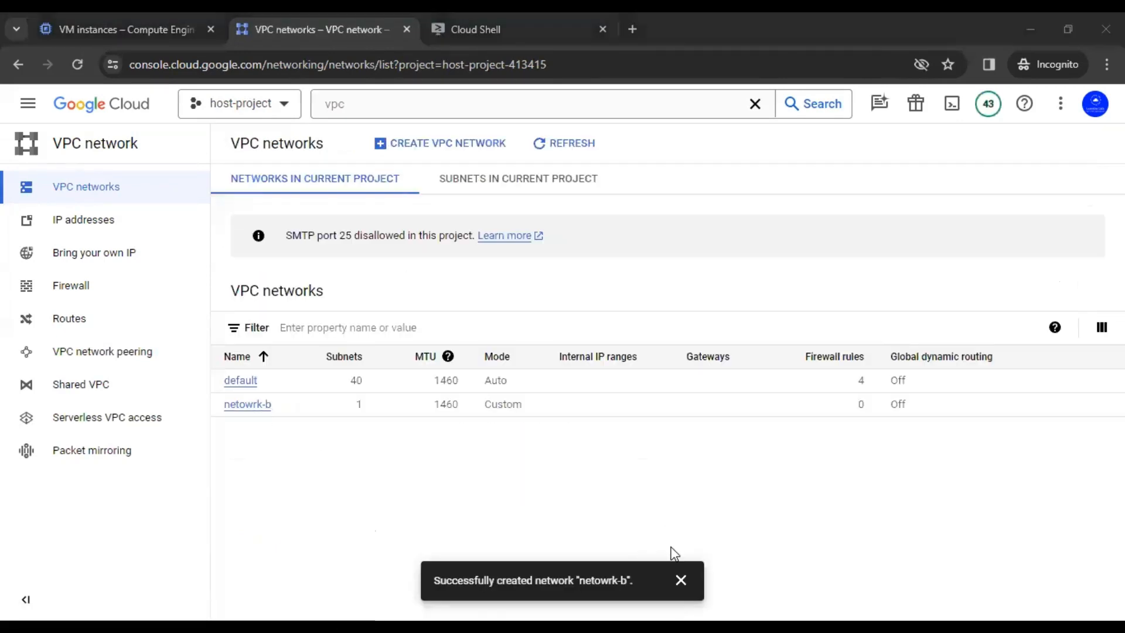
{"action": "left_click", "coordinate": [681, 580]}
Open the details of netowrk-b and examine the internal IP range of its subnet.
{"action": "left_click", "coordinate": [248, 405]}
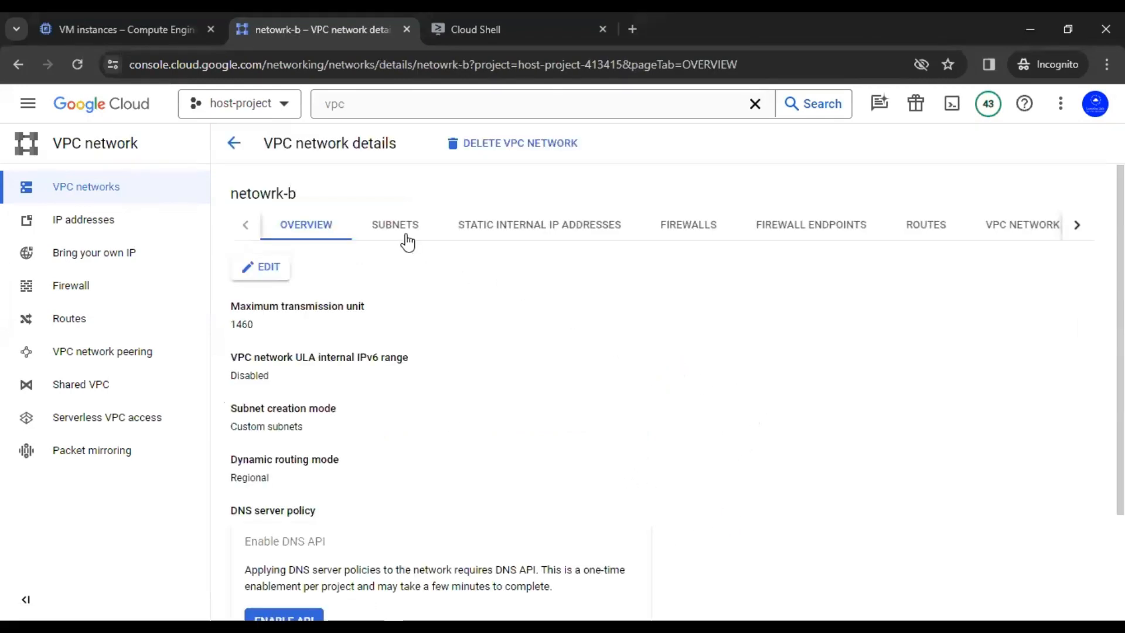
{"action": "left_click", "coordinate": [407, 238]}
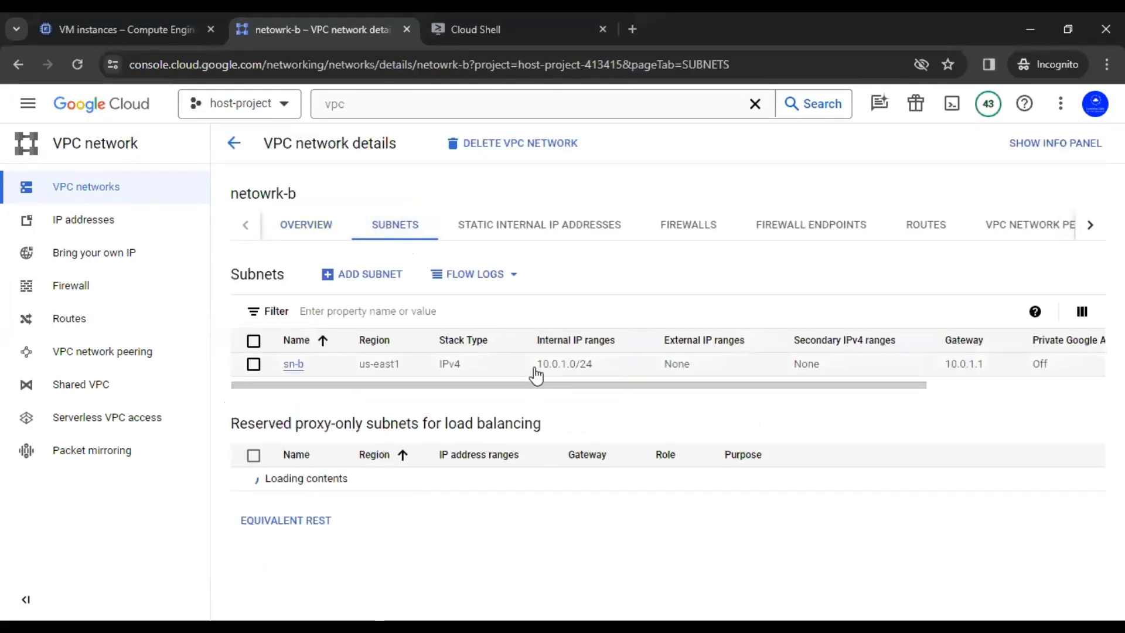
{"action": "left_click_drag", "start_coordinate": [535, 369], "coordinate": [615, 374]}
{"action": "left_click", "coordinate": [673, 407]}
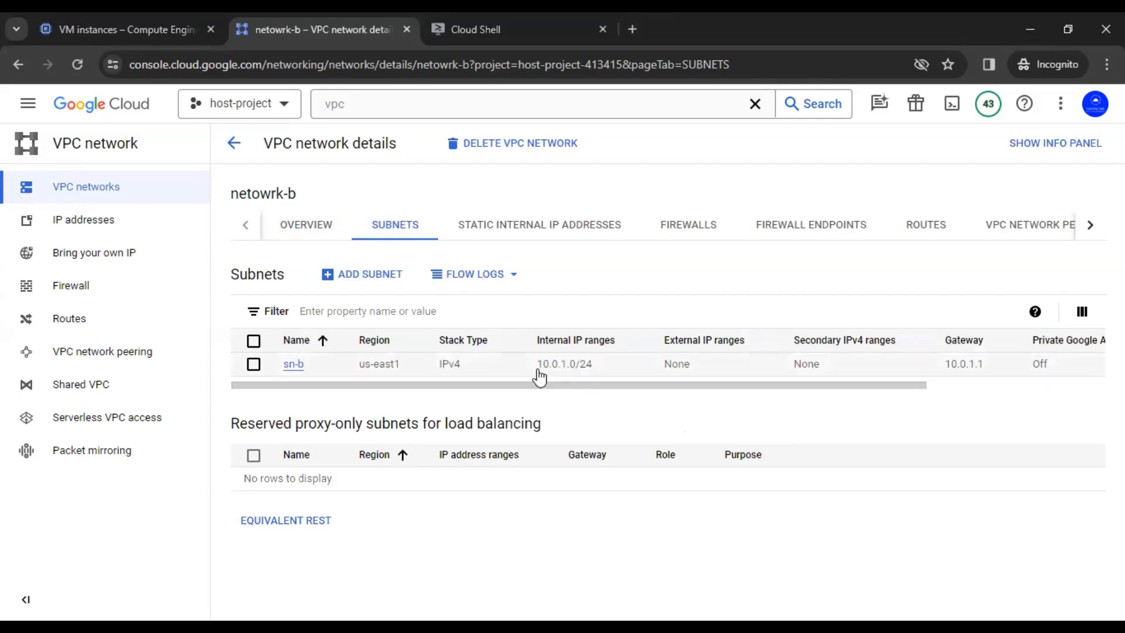
{"action": "left_click_drag", "start_coordinate": [537, 372], "coordinate": [603, 379]}
{"action": "left_click", "coordinate": [631, 419]}
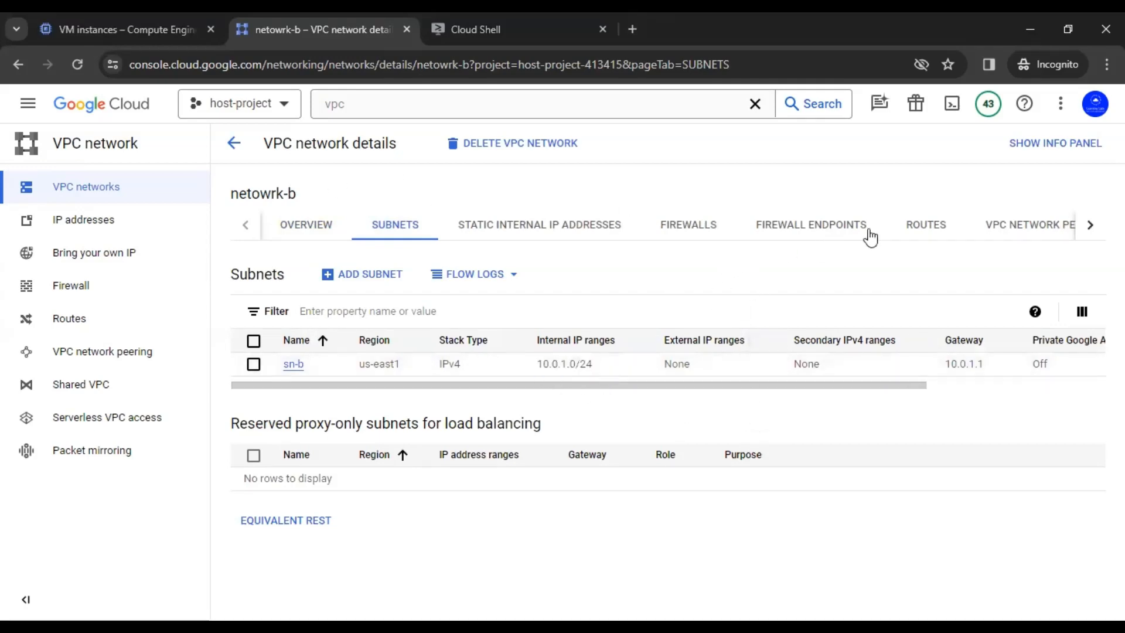
Start a firewall rule for netowrk-b, name it allow-ssh-icmp-netb, and copy the name.
{"action": "left_click", "coordinate": [690, 227]}
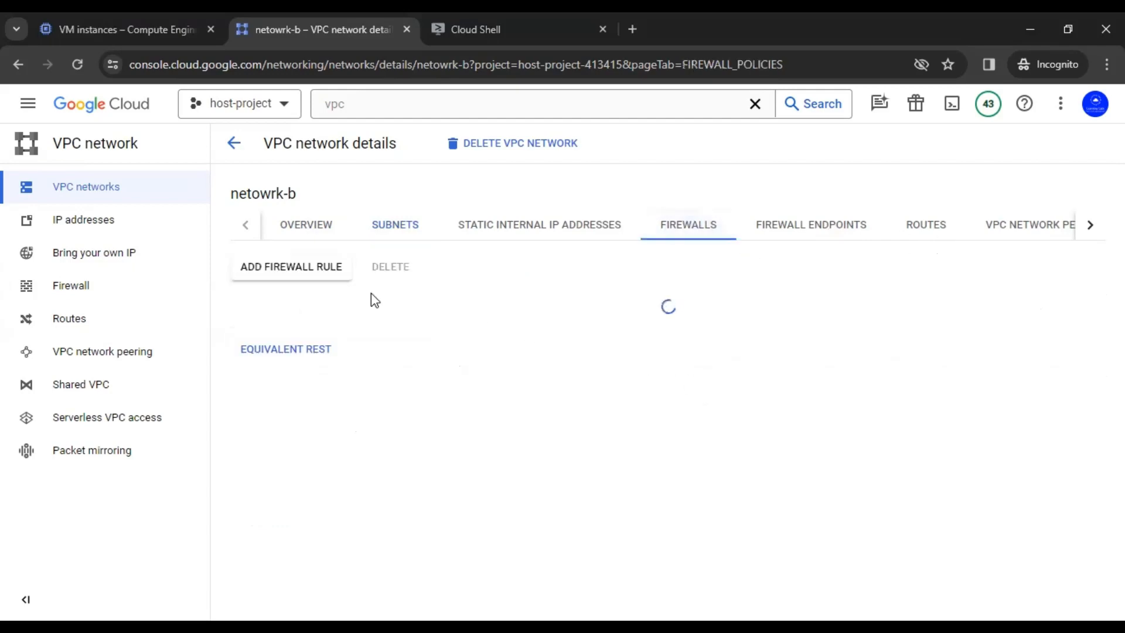
{"action": "left_click", "coordinate": [324, 274]}
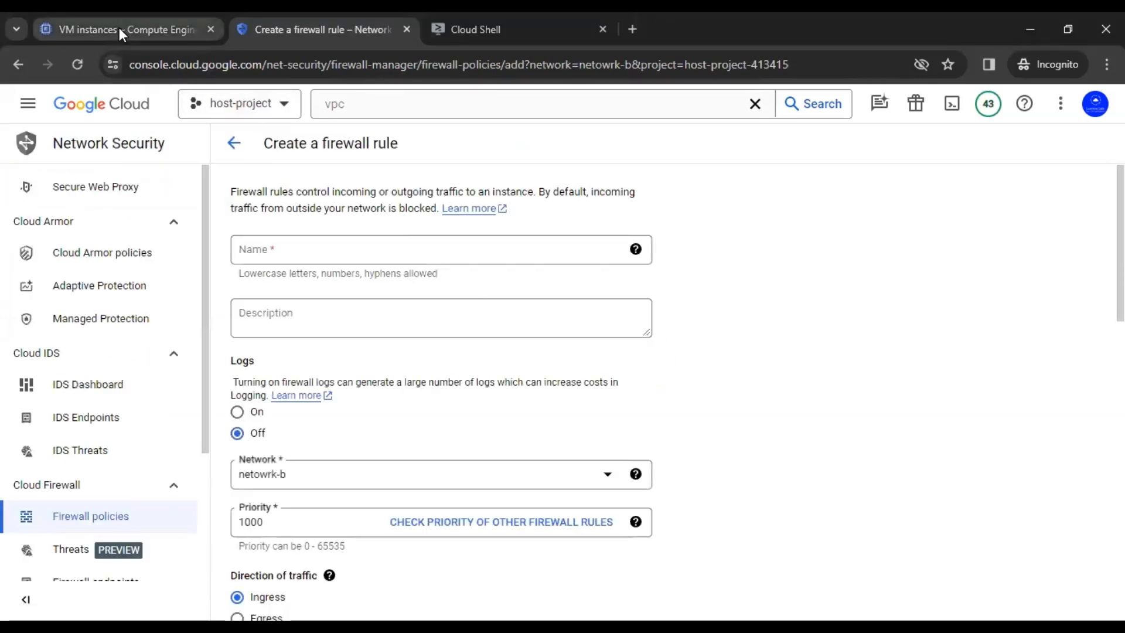
{"action": "left_click", "coordinate": [398, 249]}
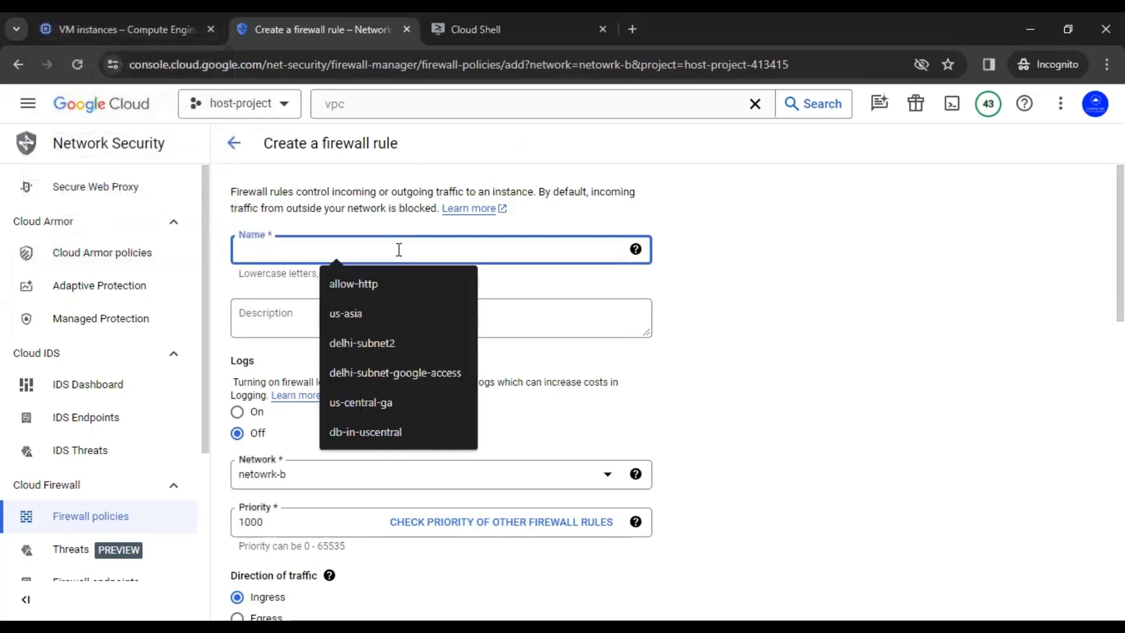
{"action": "left_click", "coordinate": [397, 250]}
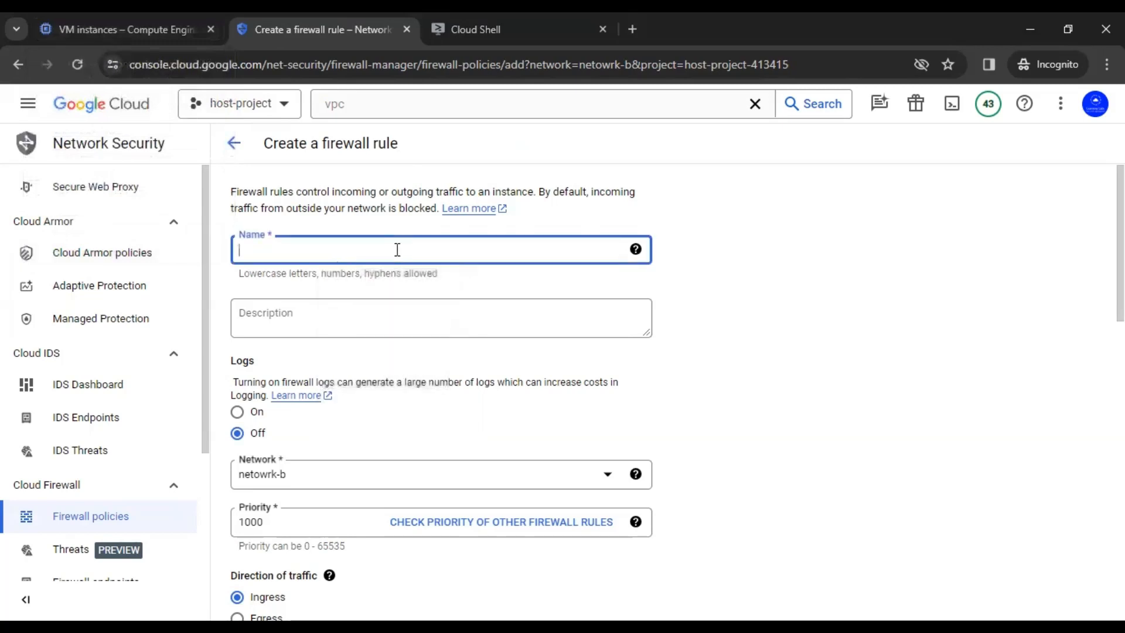
{"action": "type", "text": "allow-"}
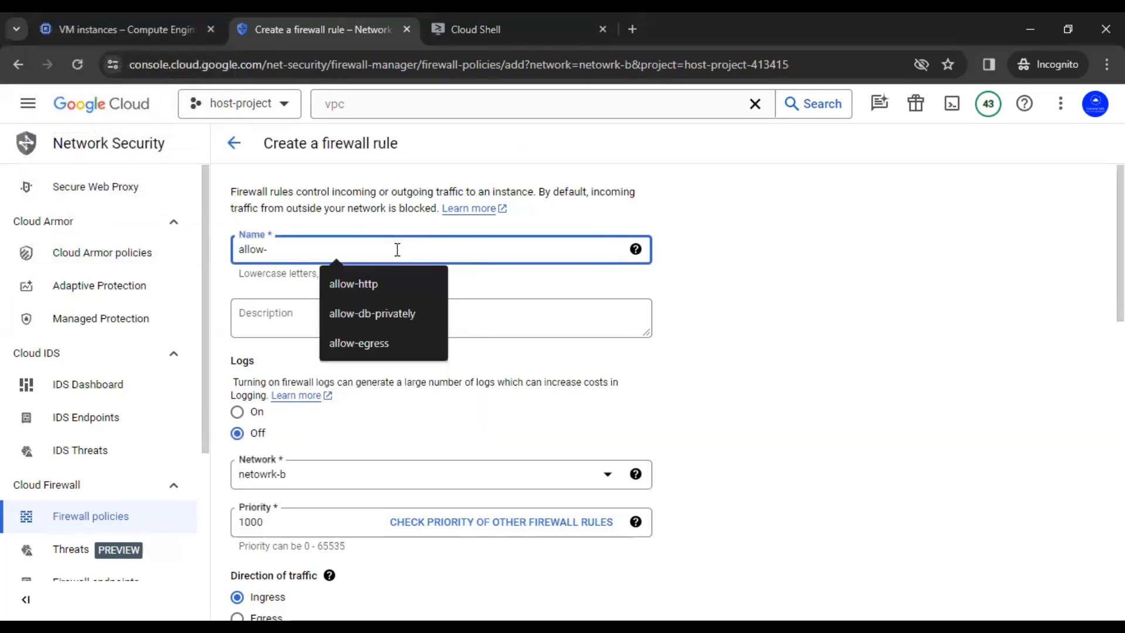
{"action": "type", "text": "ssh-i"}
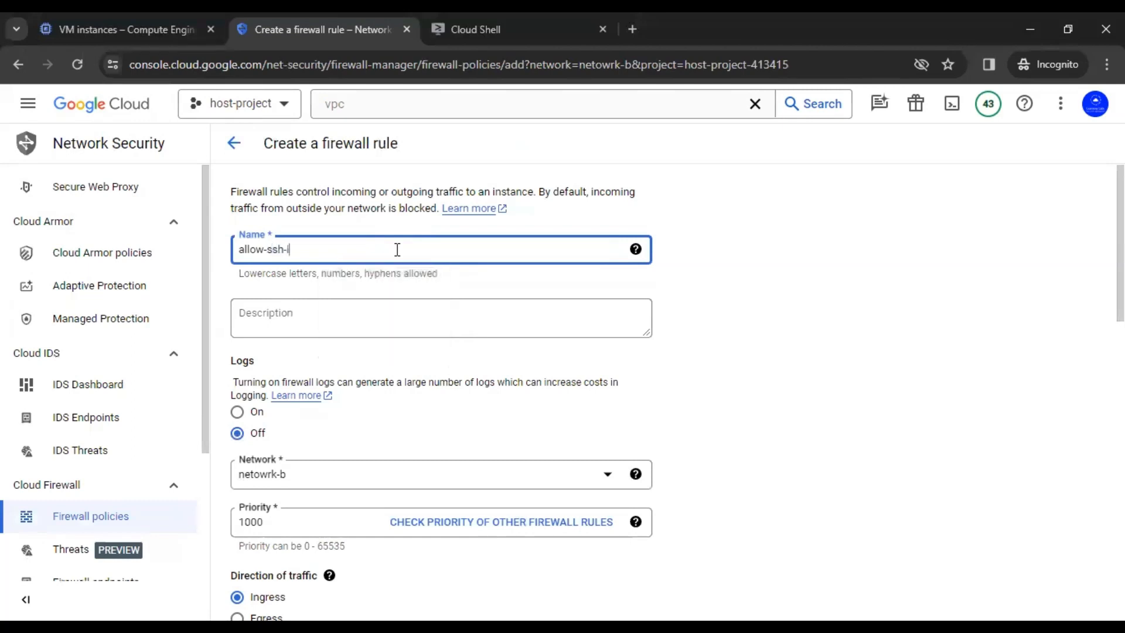
{"action": "type", "text": "cmp-ne"}
{"action": "key", "text": "ctrl+a"}
{"action": "key", "text": "ctrl+c"}
{"action": "left_click", "coordinate": [778, 313]}
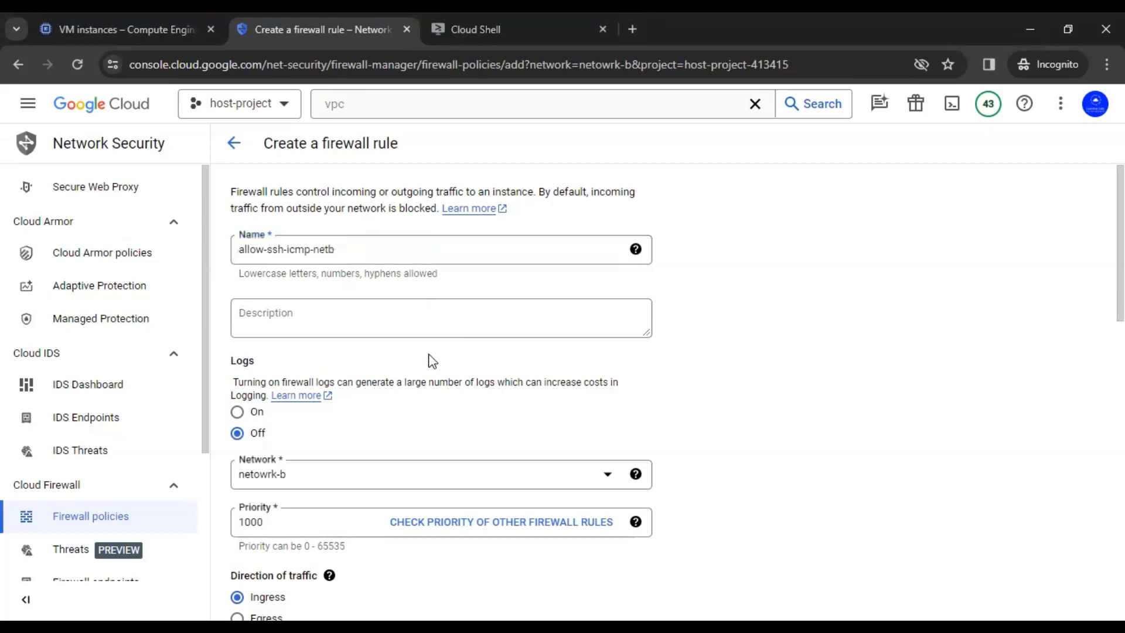
Add allow-ssh-icmp-netb as the firewall rule's target tag.
{"action": "scroll", "coordinate": [430, 351], "scroll_direction": "down", "scroll_amount": 4}
{"action": "left_click", "coordinate": [290, 544]}
{"action": "key", "text": "ctrl+v"}
{"action": "left_click", "coordinate": [659, 417]}
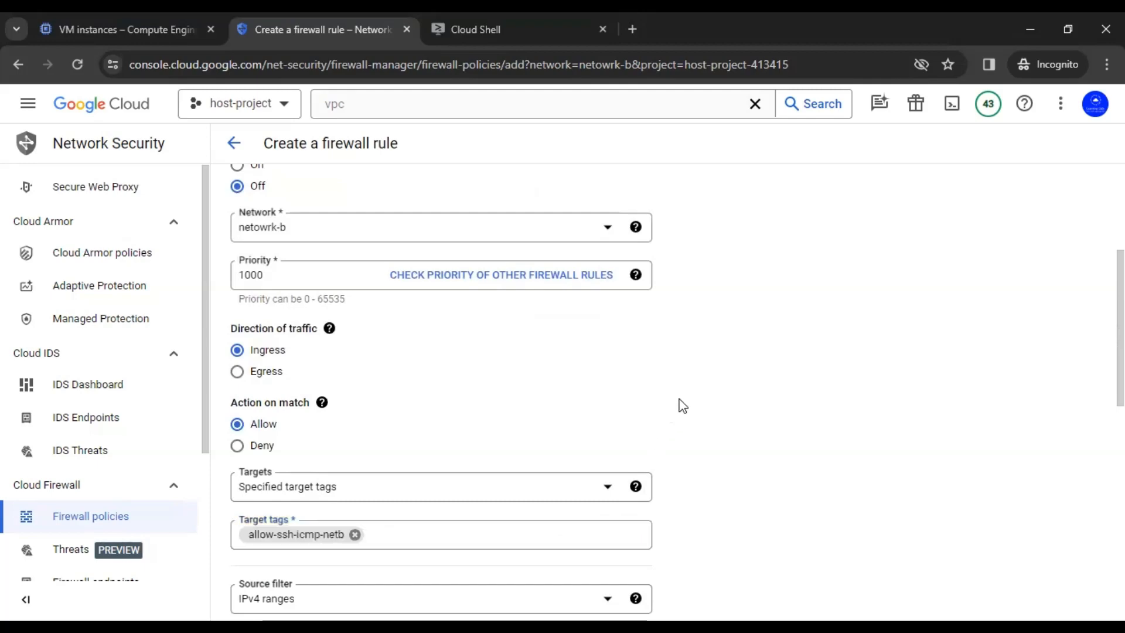
{"action": "scroll", "coordinate": [683, 406], "scroll_direction": "up", "scroll_amount": 4}
{"action": "scroll", "coordinate": [680, 404], "scroll_direction": "down", "scroll_amount": 3}
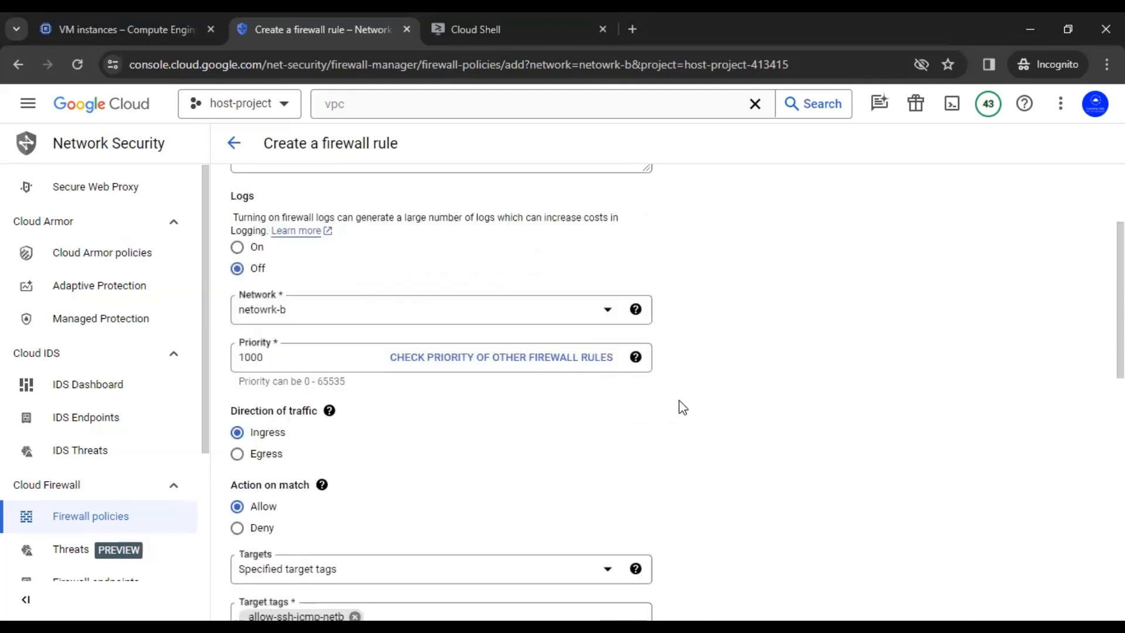
Set the firewall rule's source IPv4 range to 0.0.0.0/0.
{"action": "scroll", "coordinate": [680, 404], "scroll_direction": "down", "scroll_amount": 5}
{"action": "left_click", "coordinate": [376, 404]}
{"action": "type", "text": "0.0"}
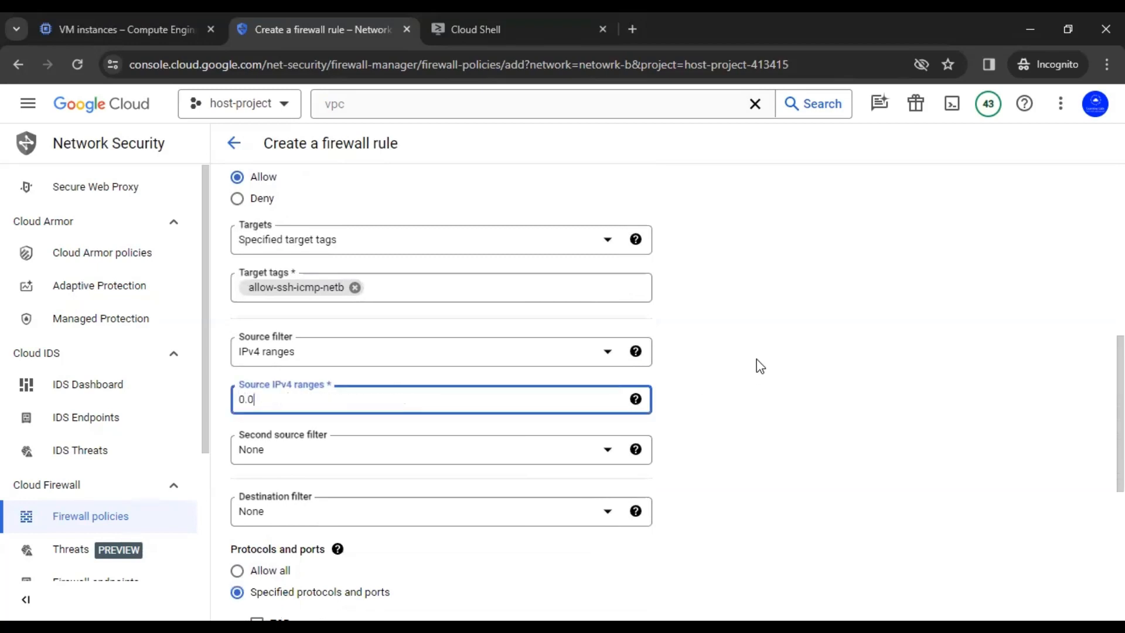
{"action": "type", "text": ".0.0"}
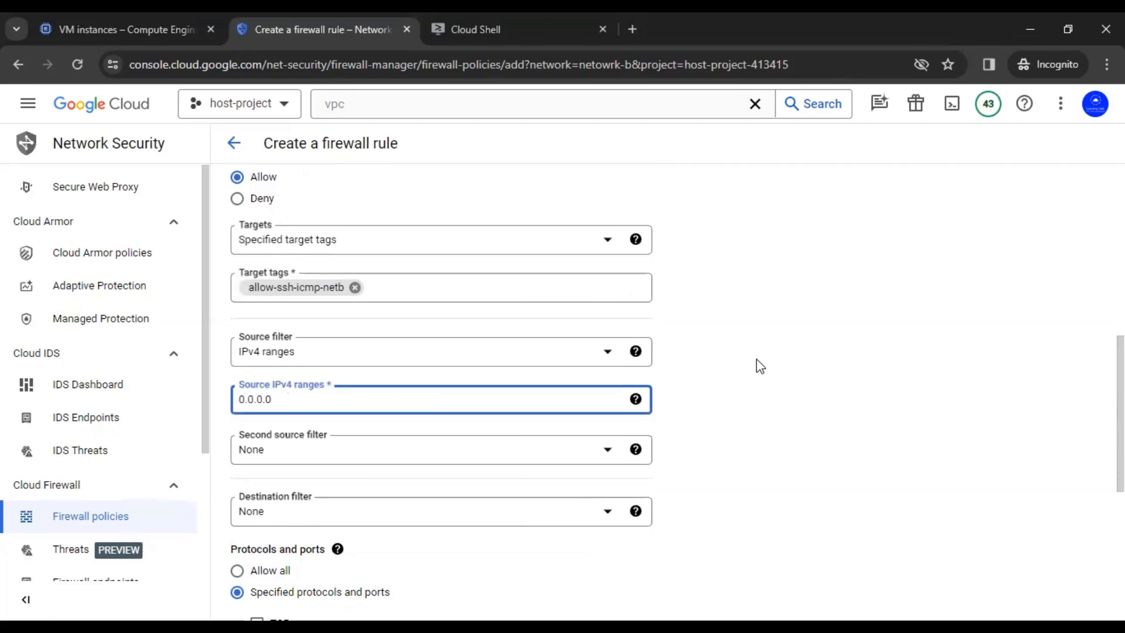
{"action": "type", "text": "/0"}
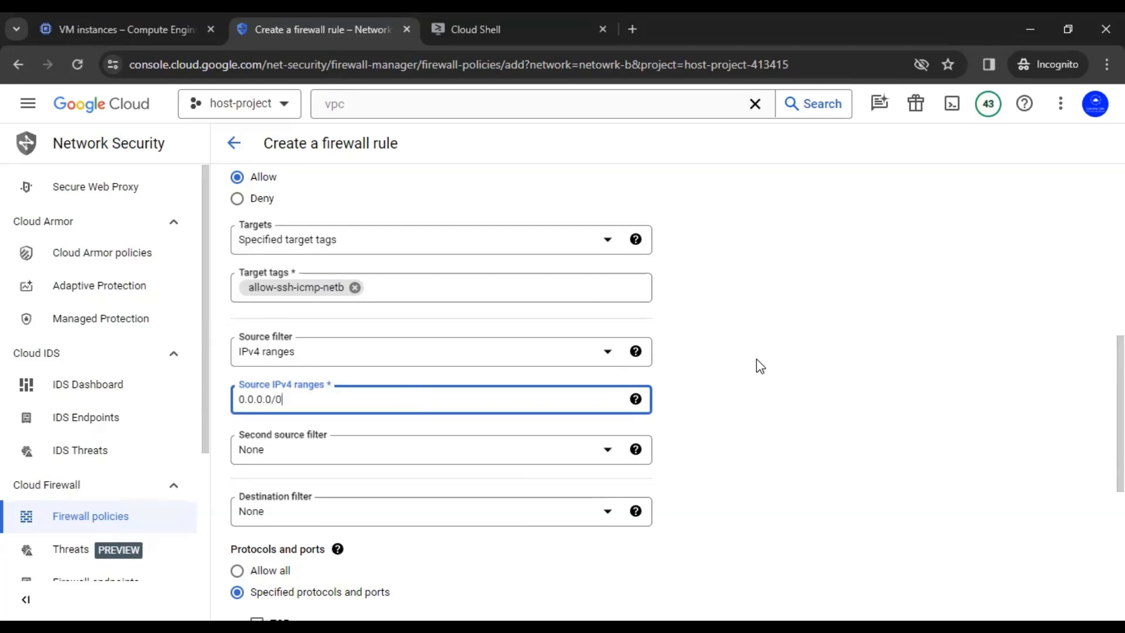
{"action": "key", "text": "Return"}
{"action": "scroll", "coordinate": [789, 381], "scroll_direction": "down", "scroll_amount": 3}
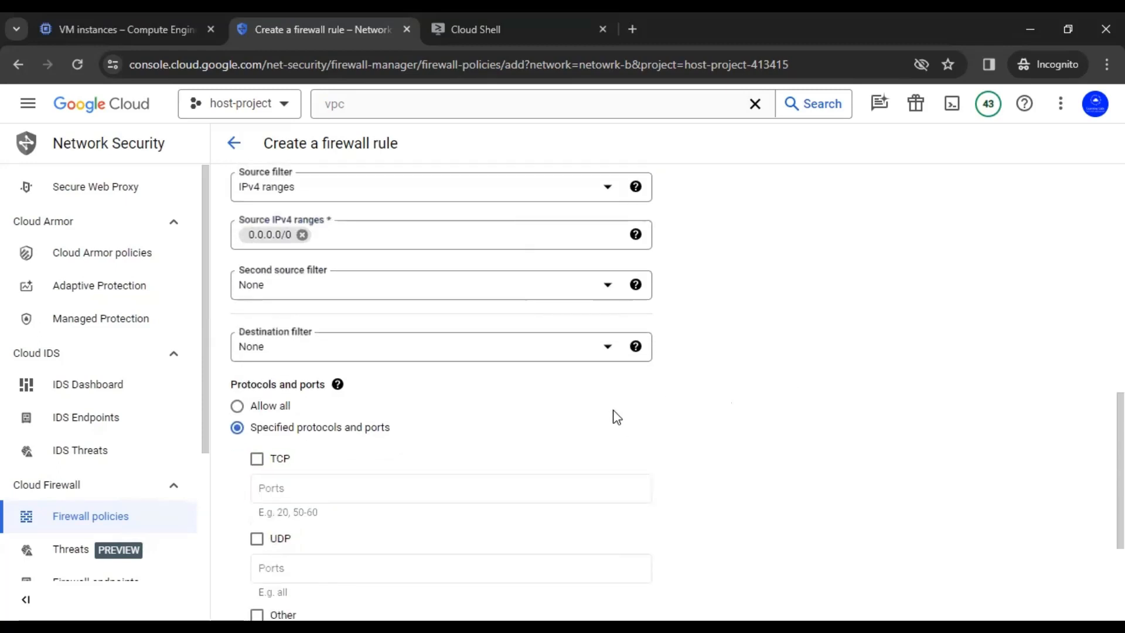
Allow TCP traffic on port 22 in the firewall rule's specified protocols and ports.
{"action": "scroll", "coordinate": [492, 449], "scroll_direction": "down", "scroll_amount": 3}
{"action": "left_click", "coordinate": [258, 293]}
{"action": "left_click", "coordinate": [338, 327]}
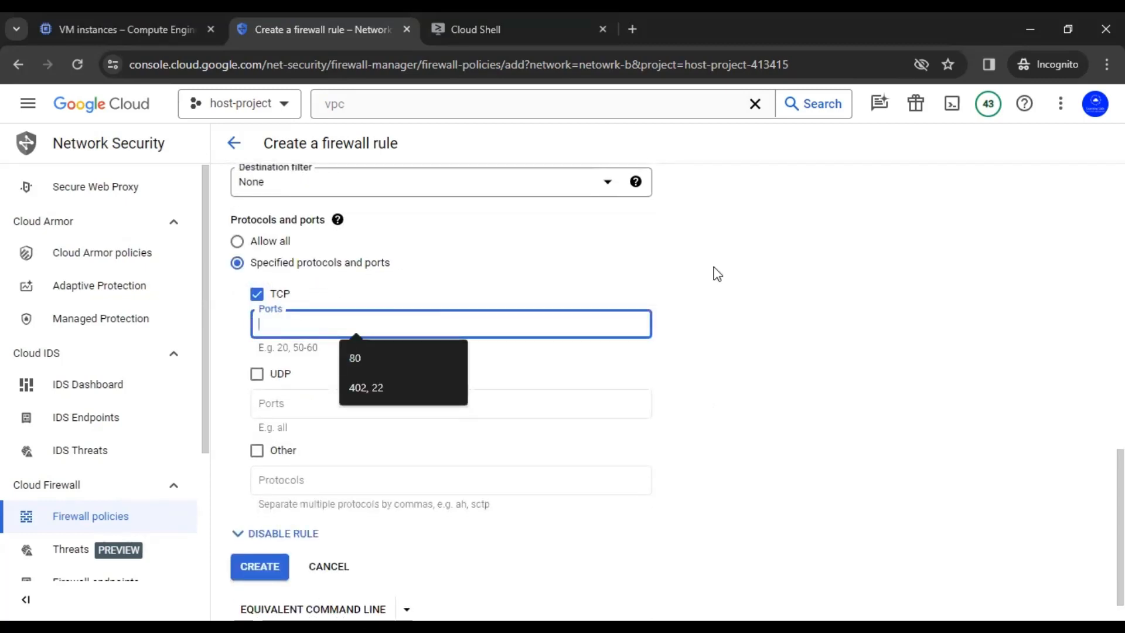
{"action": "type", "text": "22"}
{"action": "left_click", "coordinate": [712, 279]}
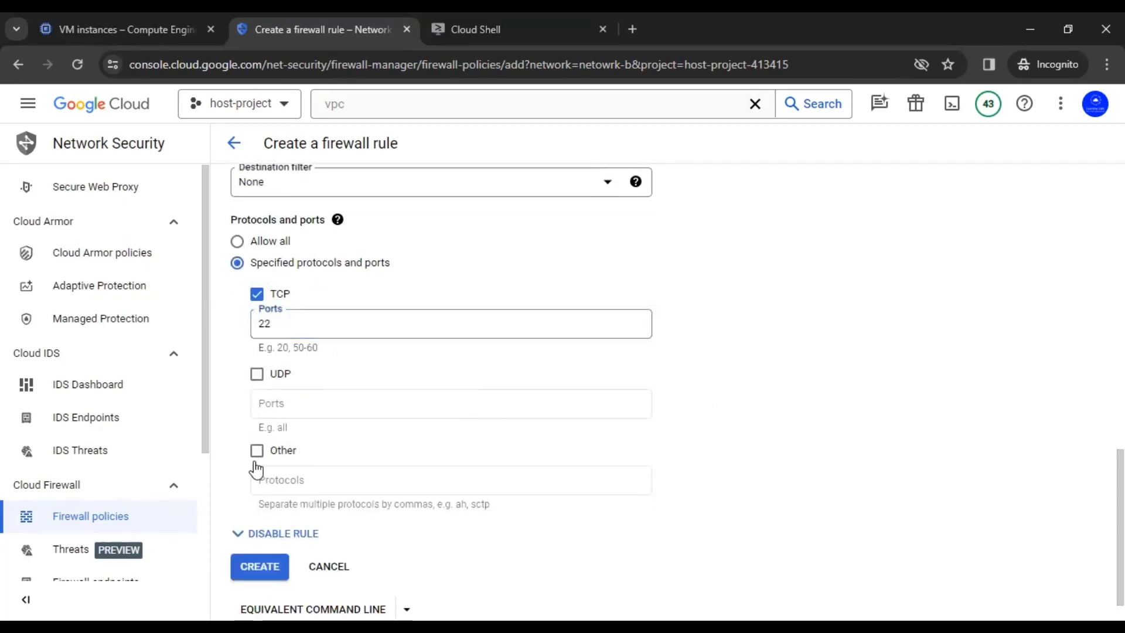
Allow icmp as an other protocol and create the firewall rule.
{"action": "left_click", "coordinate": [257, 450]}
{"action": "left_click", "coordinate": [284, 488]}
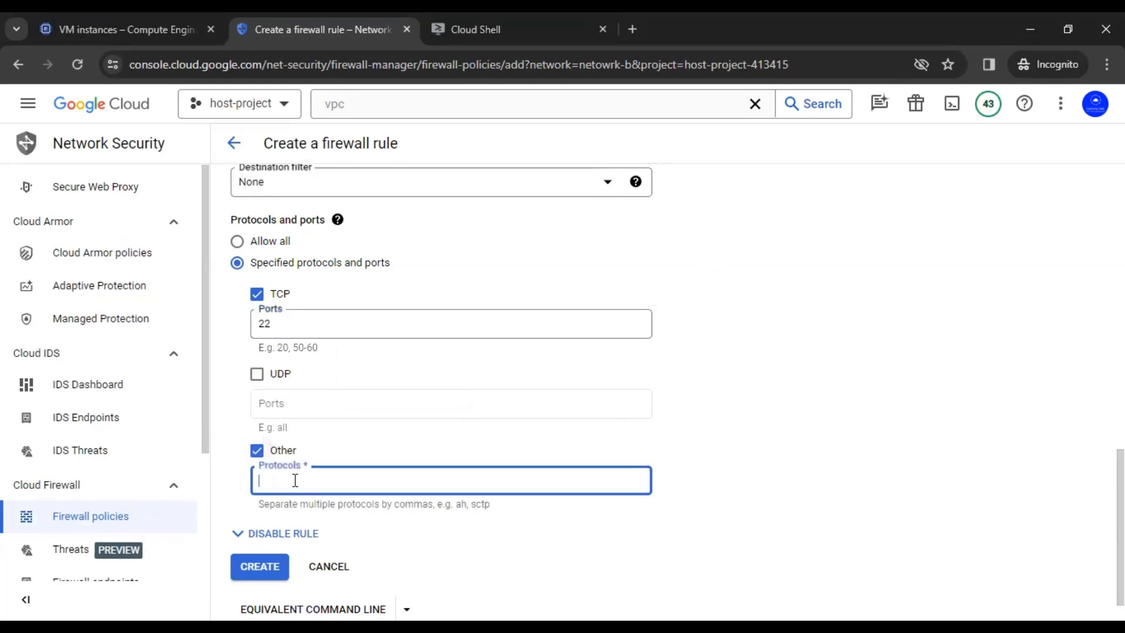
{"action": "type", "text": "icmp"}
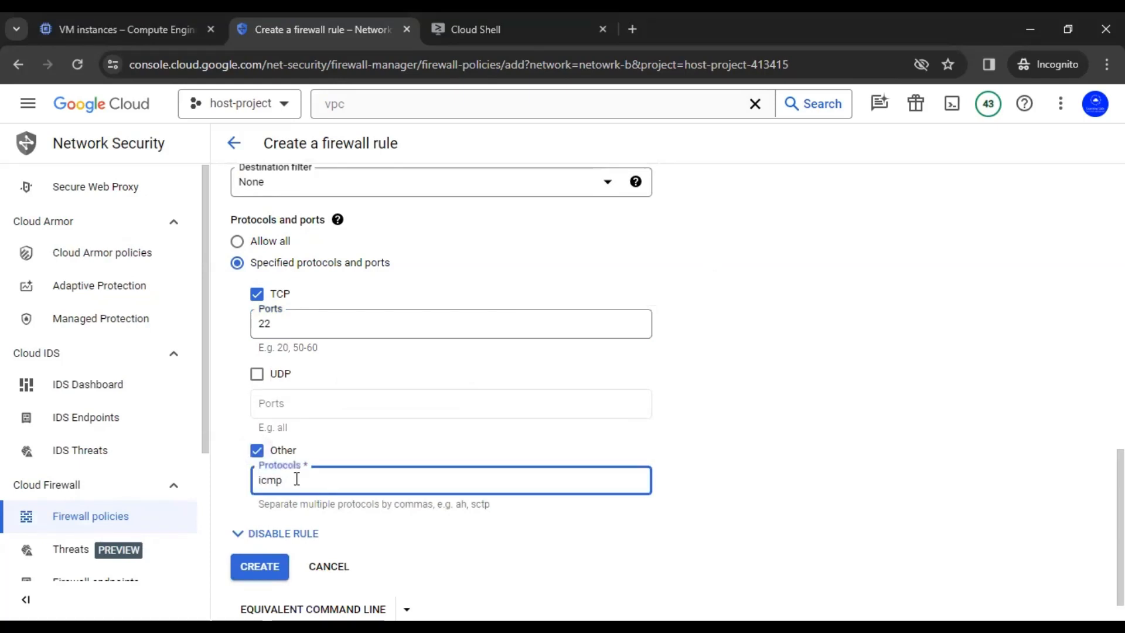
{"action": "left_click", "coordinate": [260, 568]}
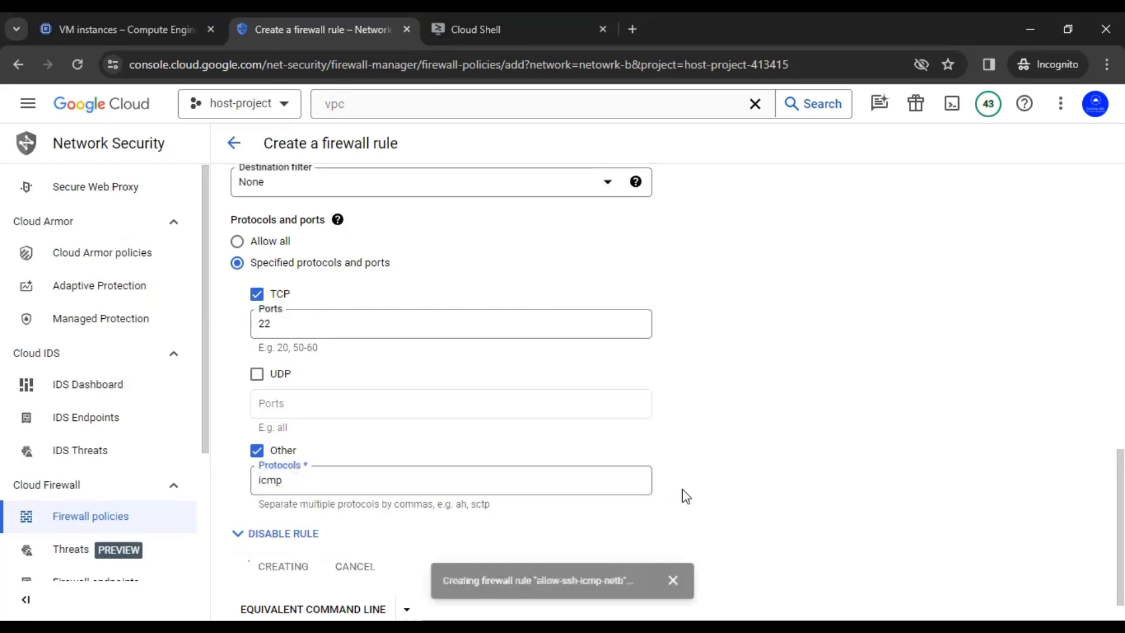
{"action": "left_click", "coordinate": [684, 580]}
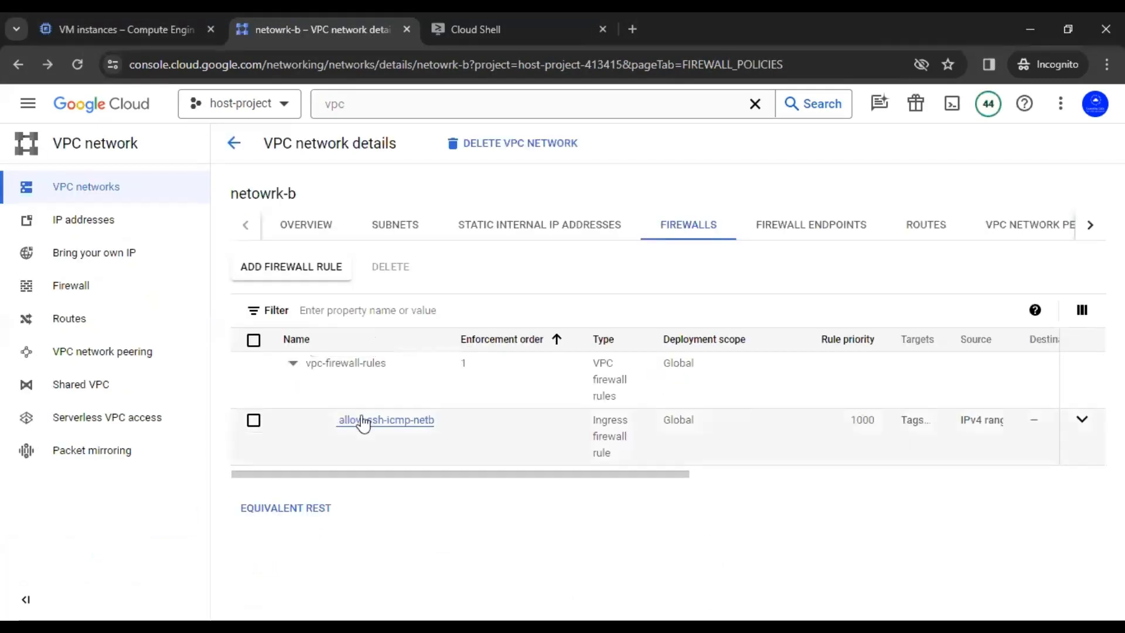
Find the Compute Engine VM instances page in host-project and start a new instance named vm-b.
{"action": "left_click", "coordinate": [438, 106]}
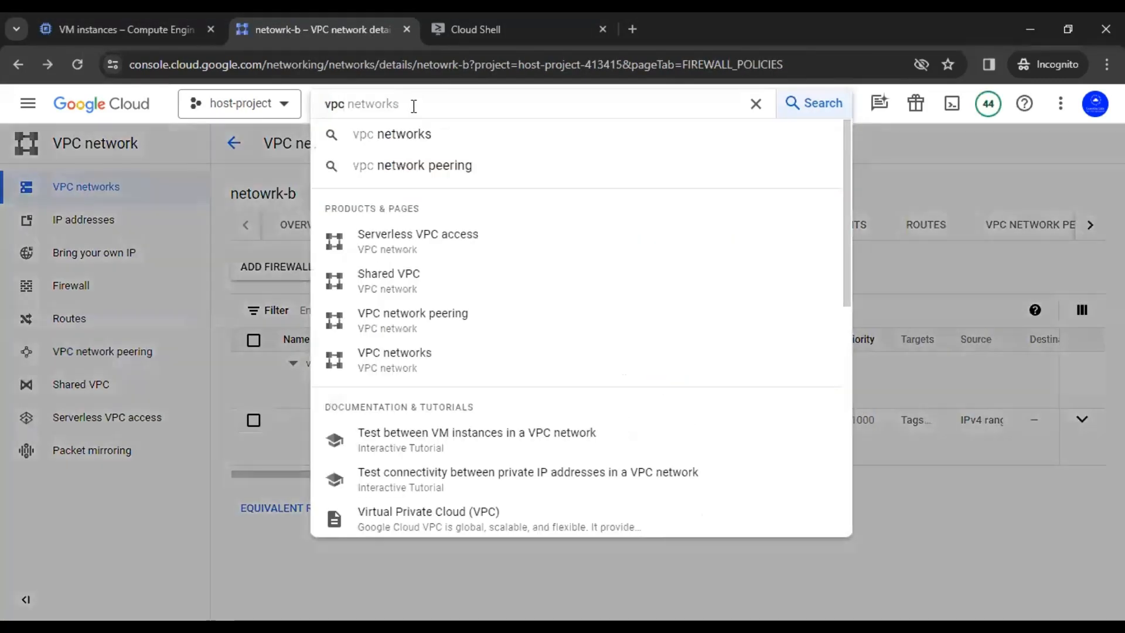
{"action": "key", "text": "BackSpace"}
{"action": "key", "text": "BackSpace"}
{"action": "type", "text": "ms"}
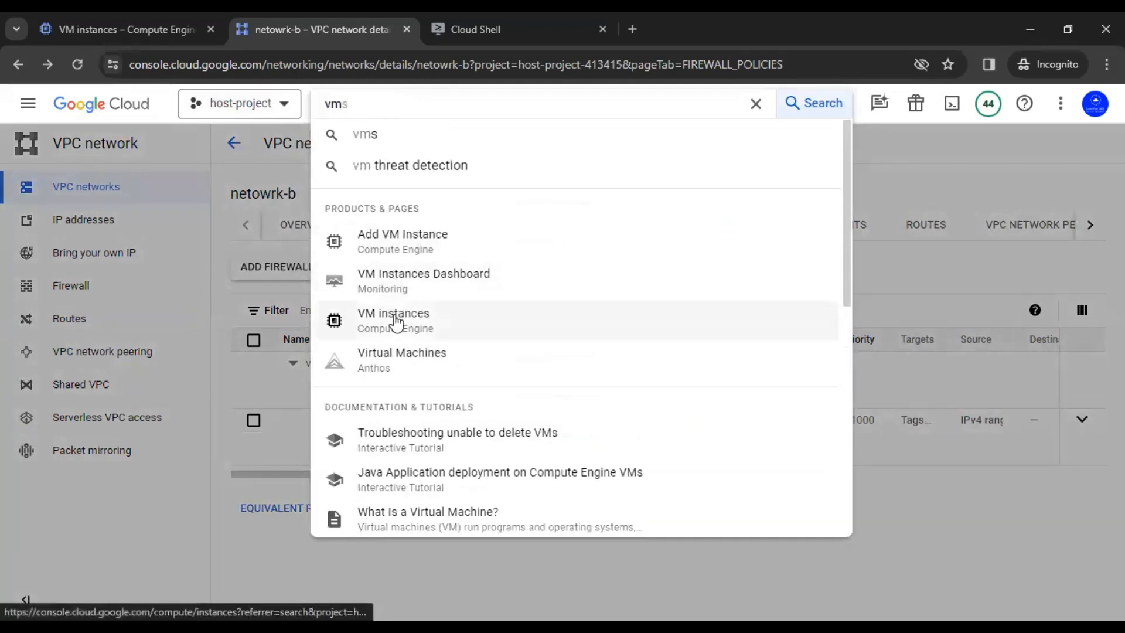
{"action": "left_click", "coordinate": [395, 322]}
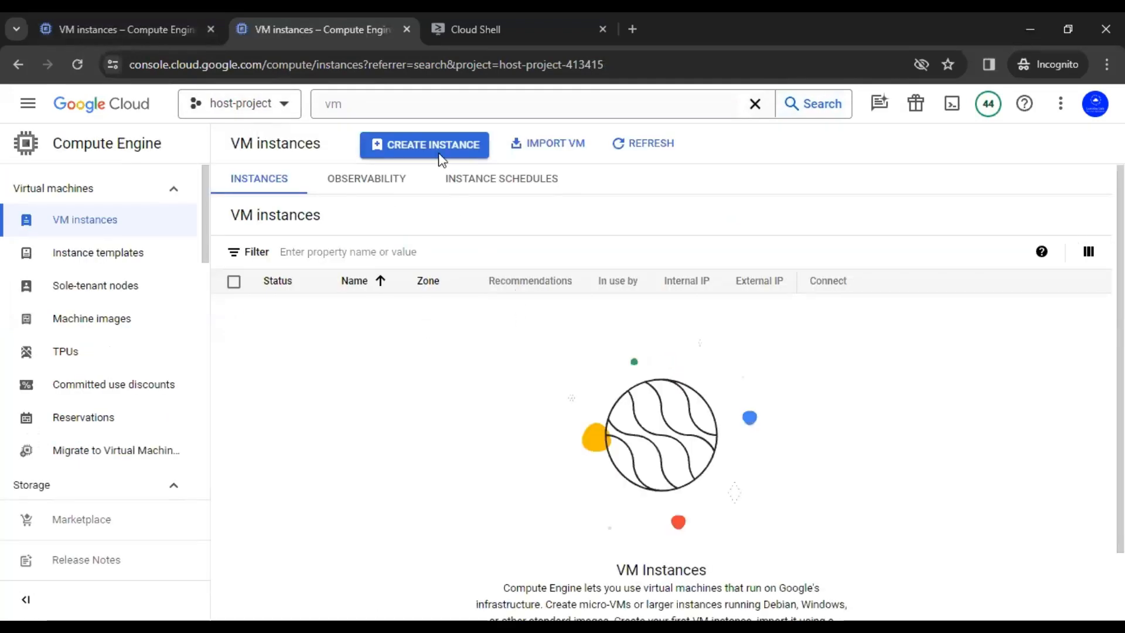
{"action": "left_click", "coordinate": [439, 151]}
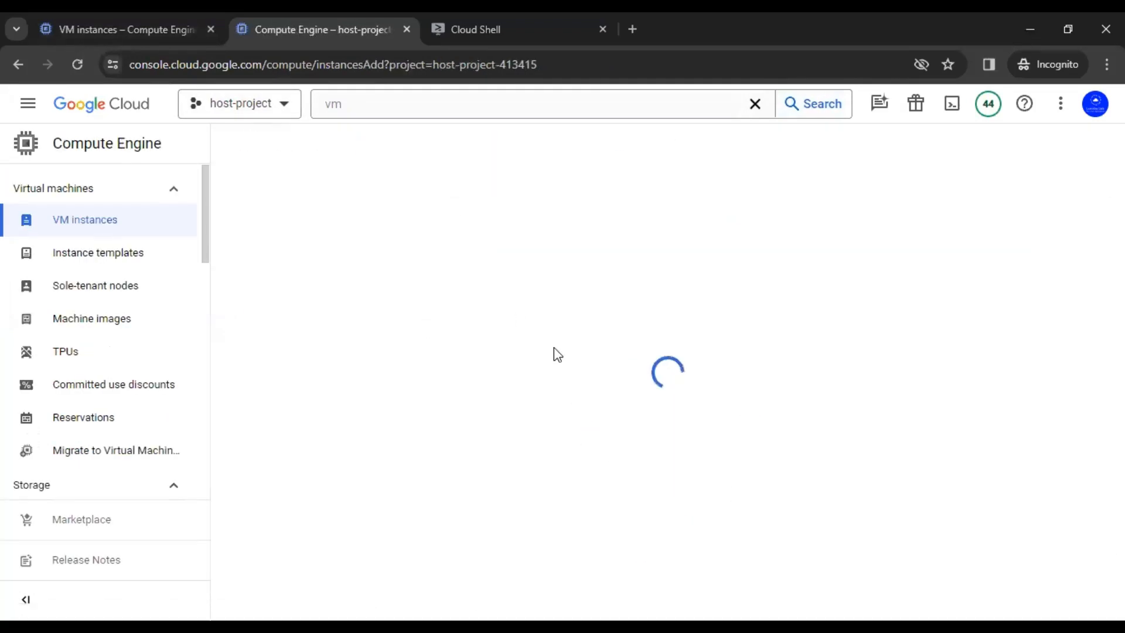
{"action": "left_click", "coordinate": [344, 203]}
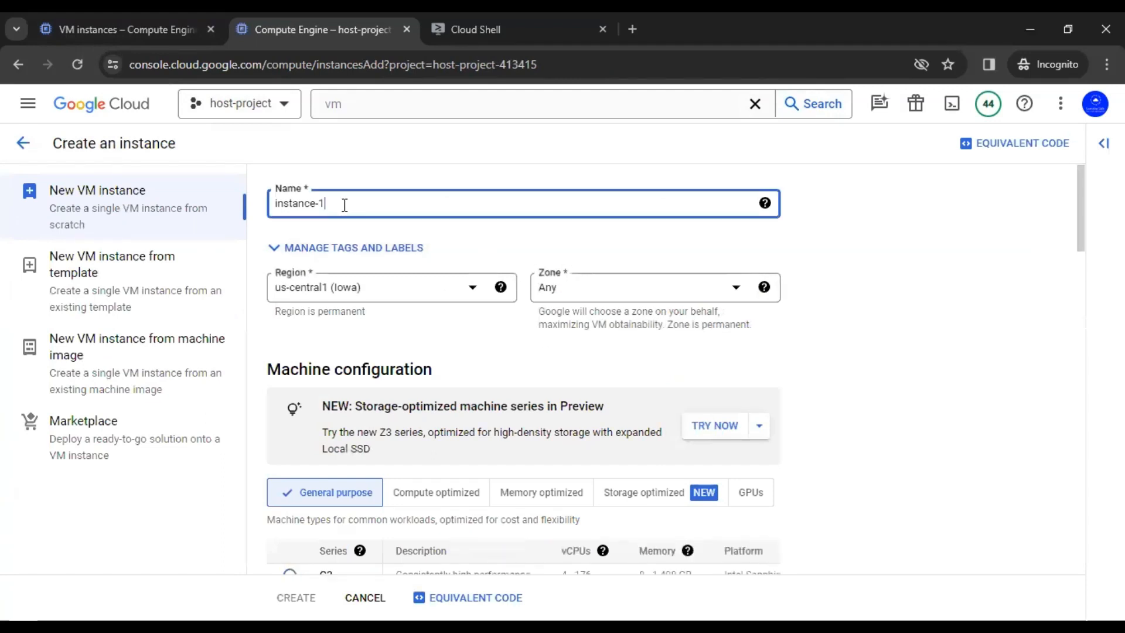
{"action": "left_click_drag", "start_coordinate": [340, 205], "coordinate": [267, 203]}
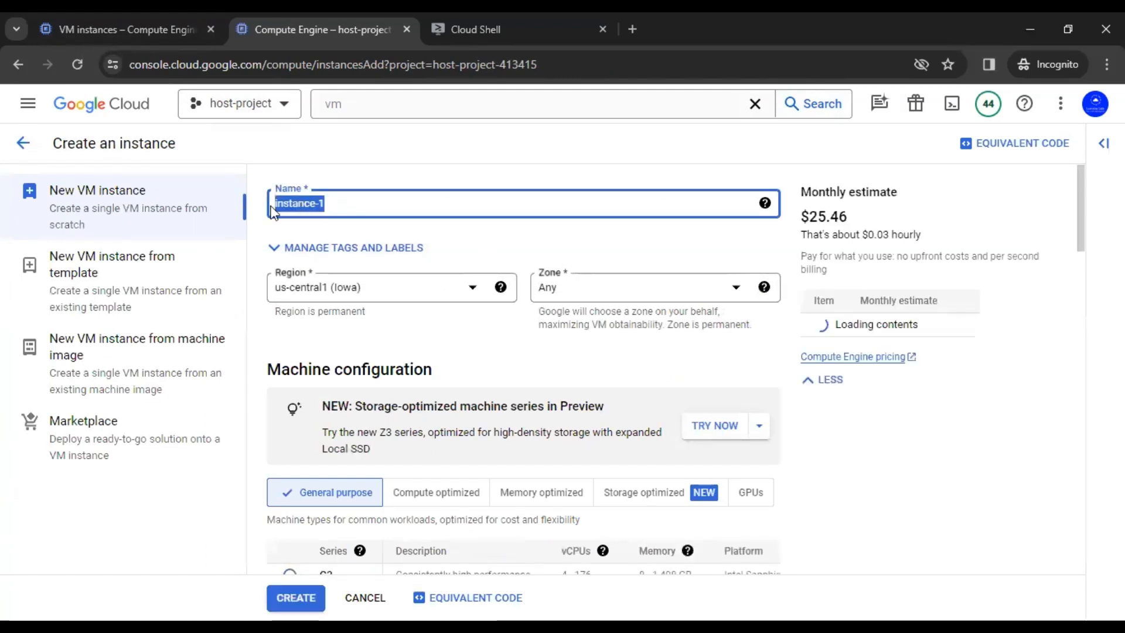
{"action": "type", "text": "vm-b"}
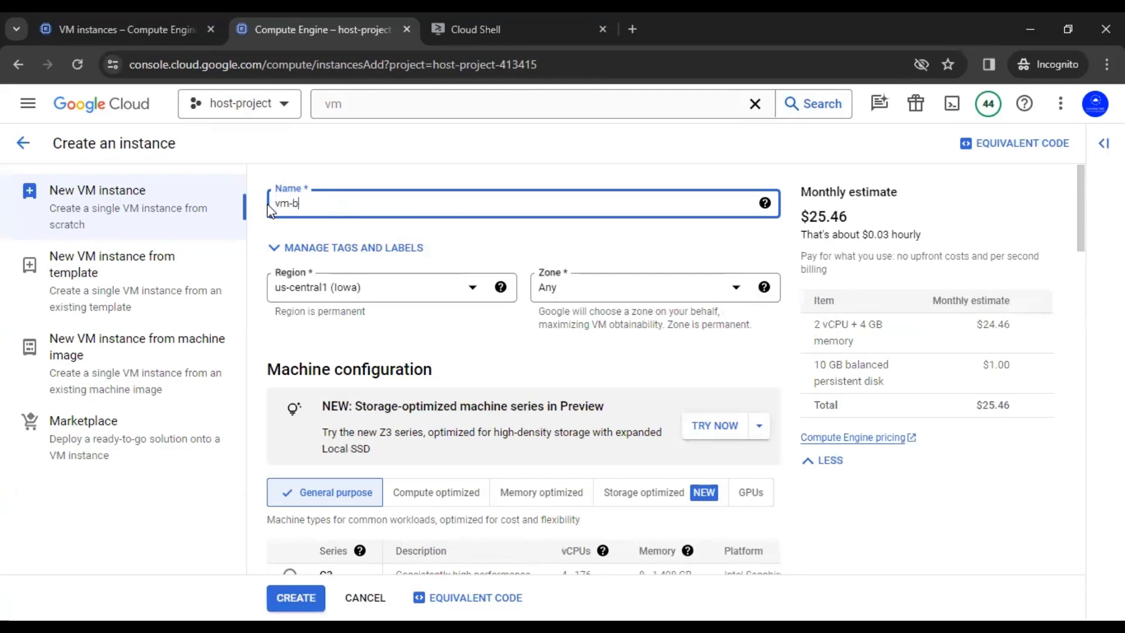
Set the region of vm-b to us-east1 (South Carolina).
{"action": "left_click", "coordinate": [469, 288]}
{"action": "scroll", "coordinate": [428, 413], "scroll_direction": "down", "scroll_amount": 3}
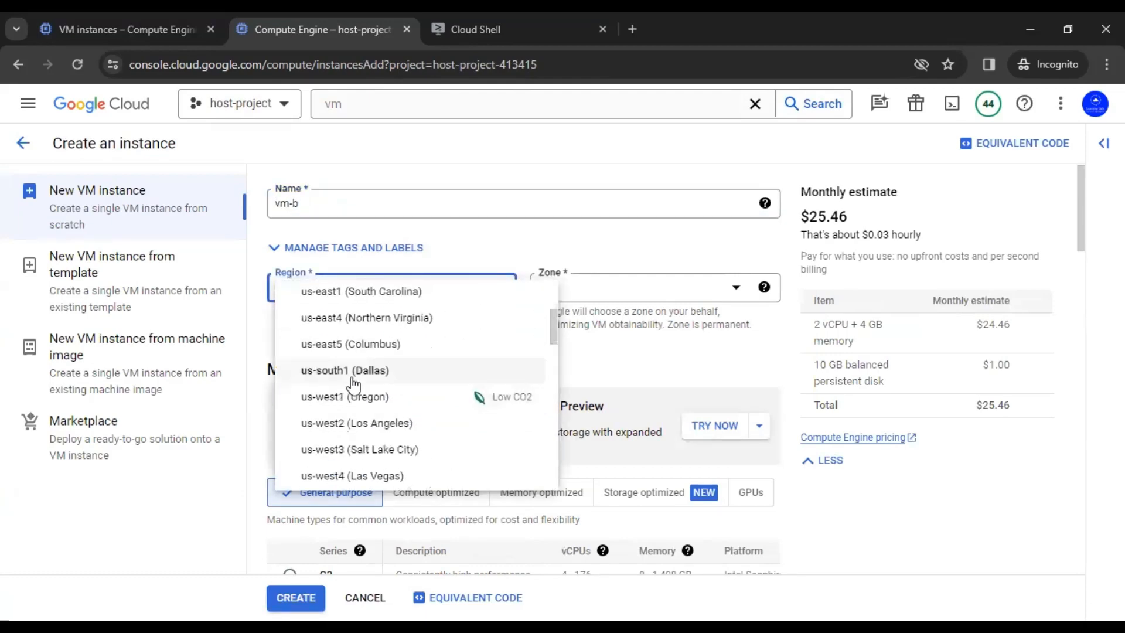
{"action": "scroll", "coordinate": [351, 390], "scroll_direction": "up", "scroll_amount": 3}
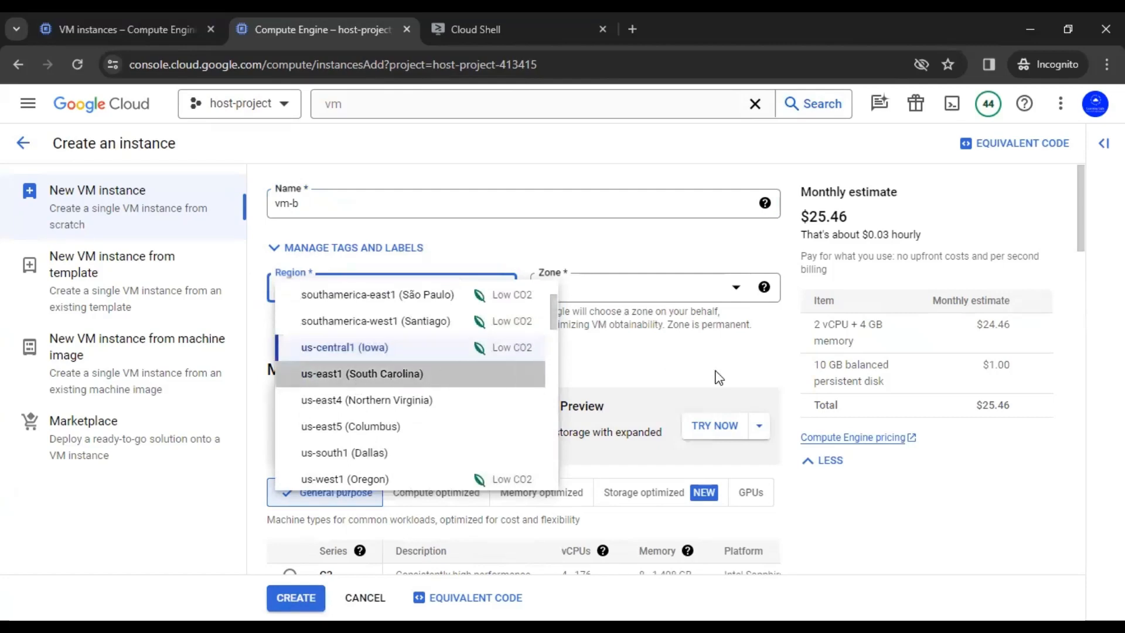
{"action": "key", "text": "Return"}
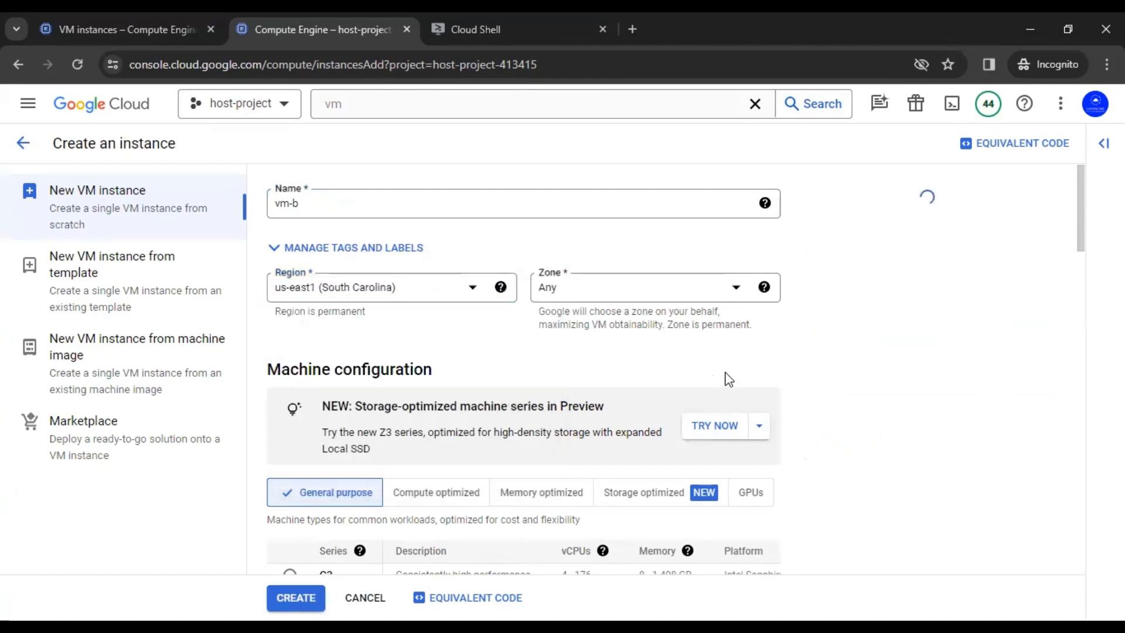
Set the machine type to e2-micro and the VM provisioning model to Spot.
{"action": "scroll", "coordinate": [729, 379], "scroll_direction": "down", "scroll_amount": 10}
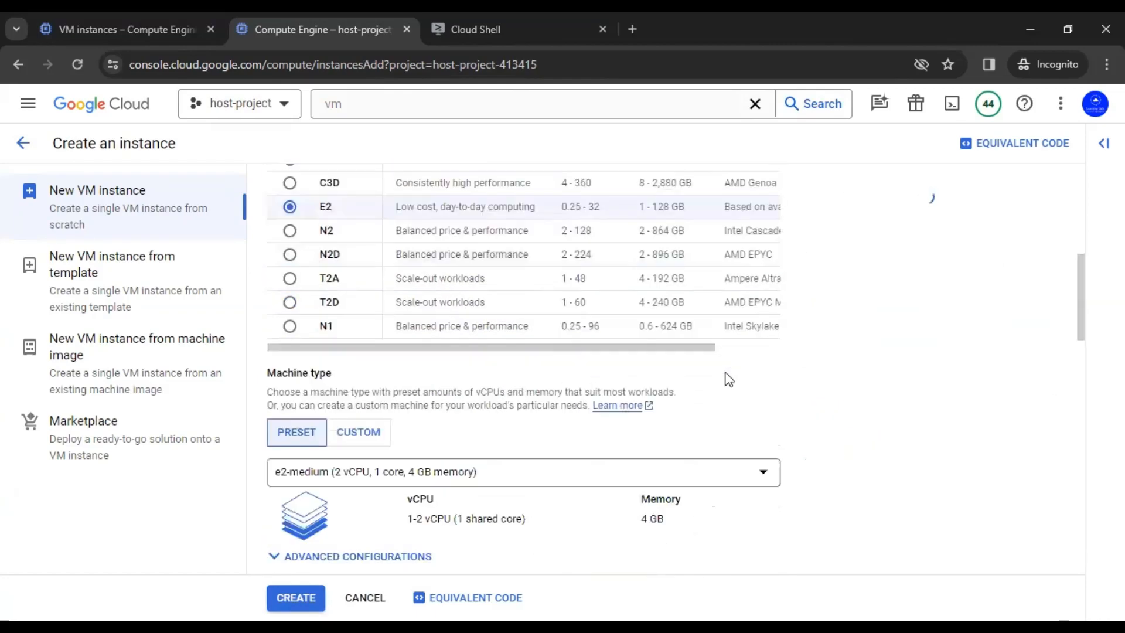
{"action": "left_click", "coordinate": [628, 321]}
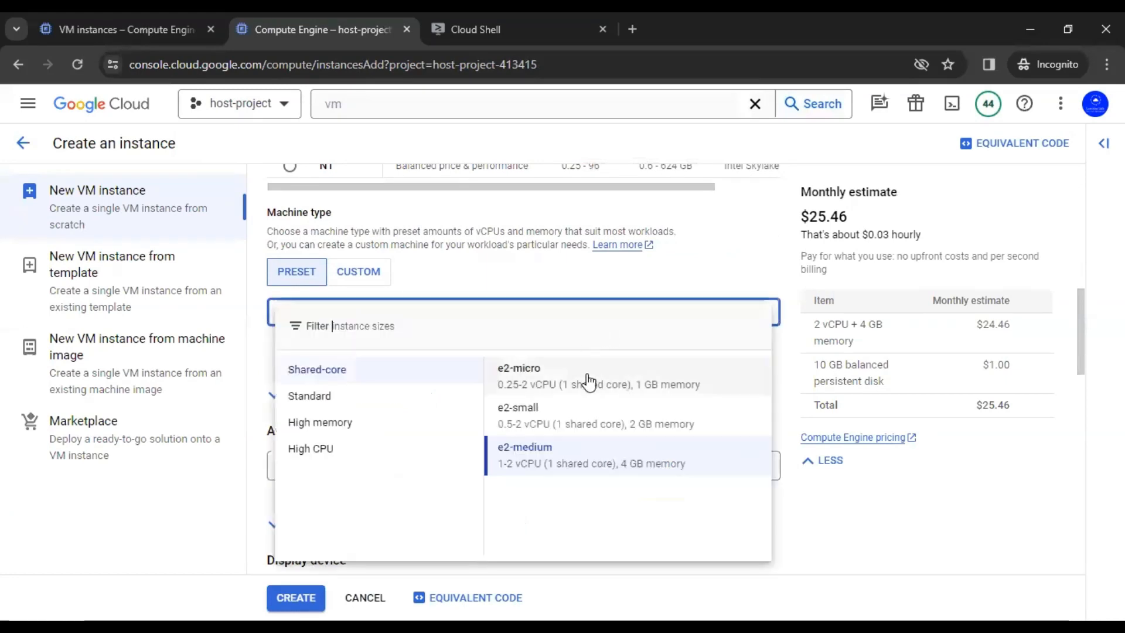
{"action": "left_click", "coordinate": [765, 381]}
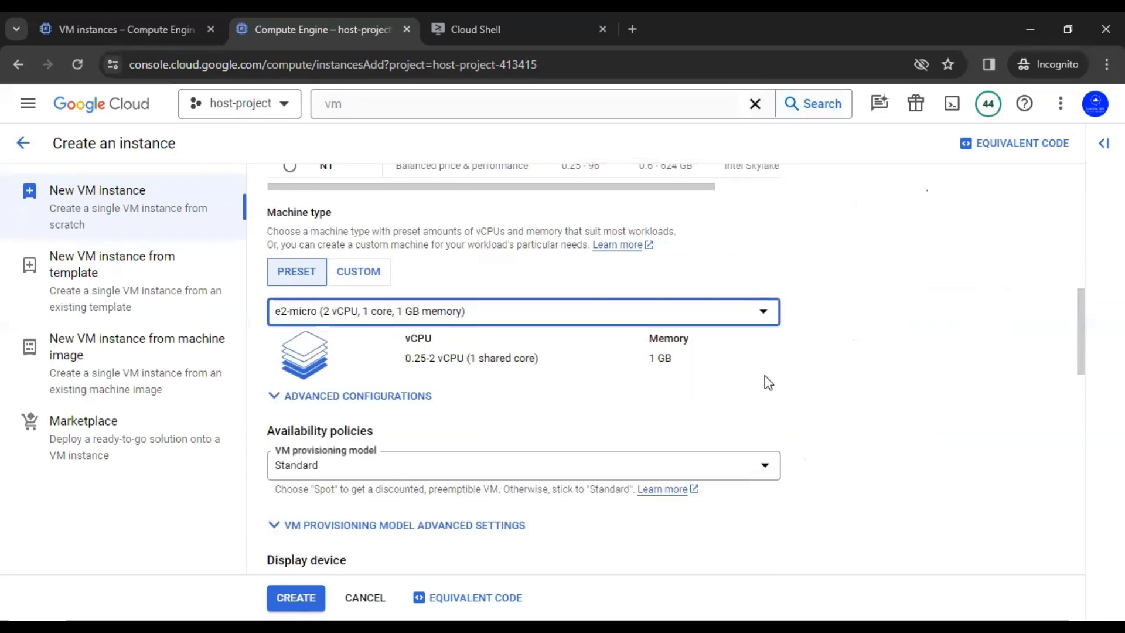
{"action": "left_click", "coordinate": [623, 470]}
{"action": "left_click", "coordinate": [516, 523]}
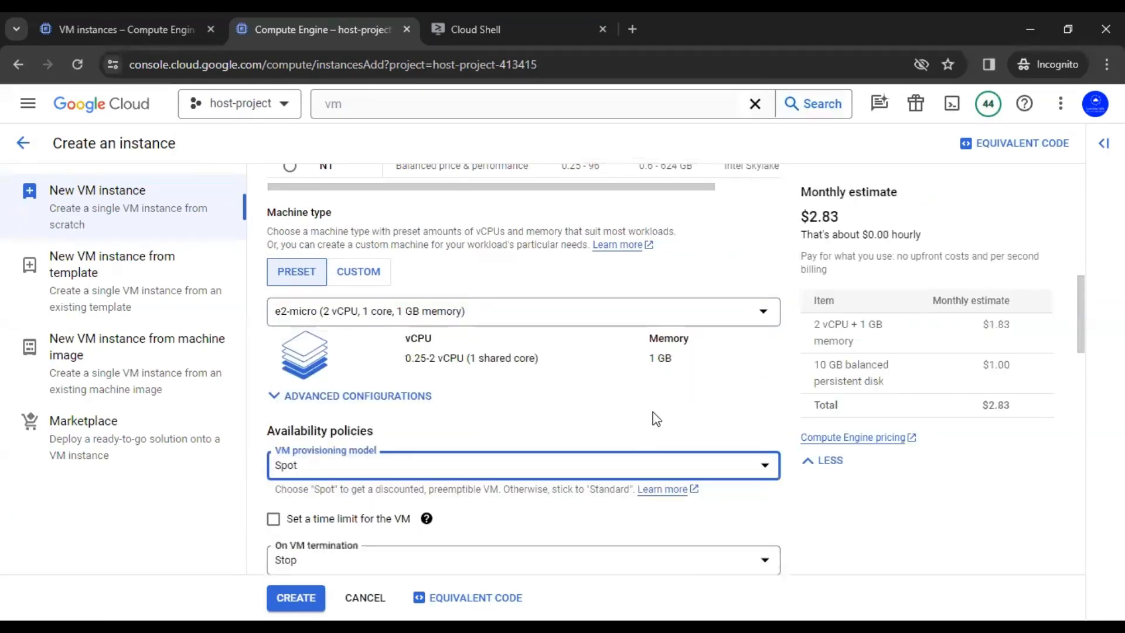
Add the network tag allow-ssh-icmp-netb in the instance's advanced networking options.
{"action": "scroll", "coordinate": [655, 415], "scroll_direction": "down", "scroll_amount": 3}
{"action": "scroll", "coordinate": [678, 415], "scroll_direction": "down", "scroll_amount": 10}
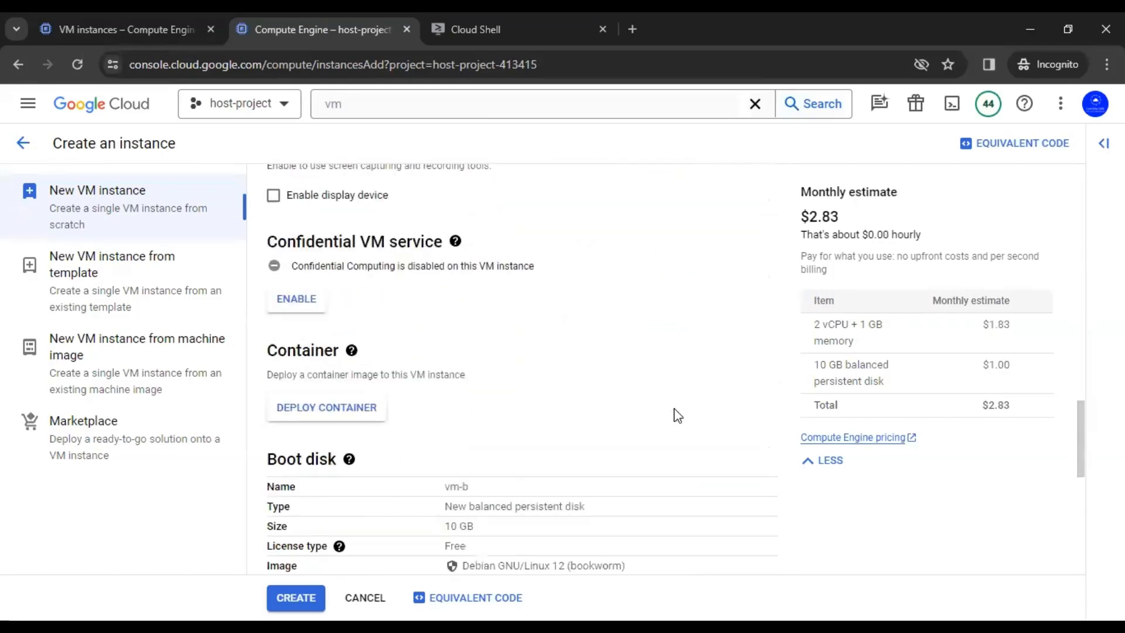
{"action": "left_click", "coordinate": [678, 521]}
{"action": "scroll", "coordinate": [710, 415], "scroll_direction": "down", "scroll_amount": 4}
{"action": "left_click", "coordinate": [679, 303]}
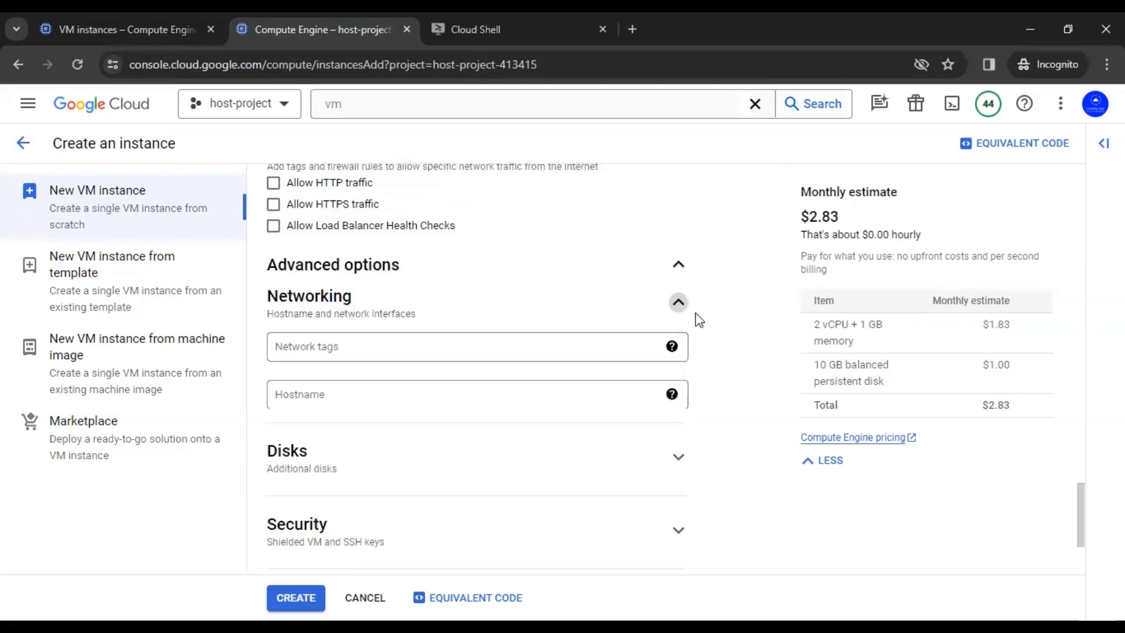
{"action": "left_click", "coordinate": [432, 350]}
{"action": "type", "text": "allow-ssh-icmp-netb"}
{"action": "key", "text": "Return"}
Attach the instance's network interface to netowrk-b and create the VM.
{"action": "scroll", "coordinate": [729, 352], "scroll_direction": "down", "scroll_amount": 1}
{"action": "scroll", "coordinate": [722, 366], "scroll_direction": "down", "scroll_amount": 5}
{"action": "left_click", "coordinate": [664, 329]}
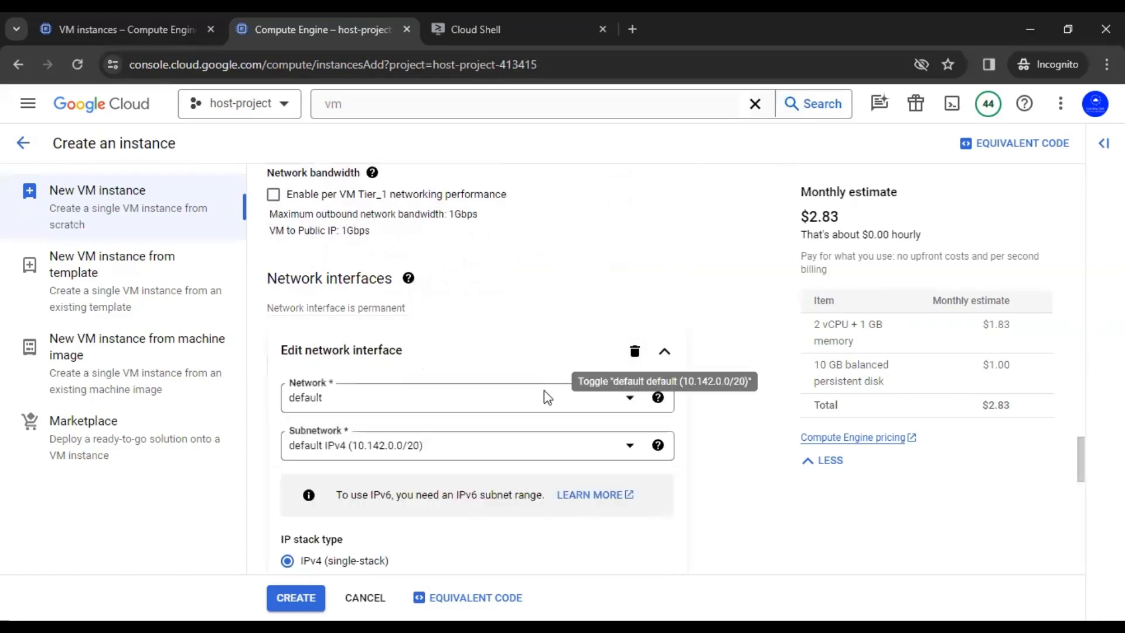
{"action": "left_click", "coordinate": [535, 401]}
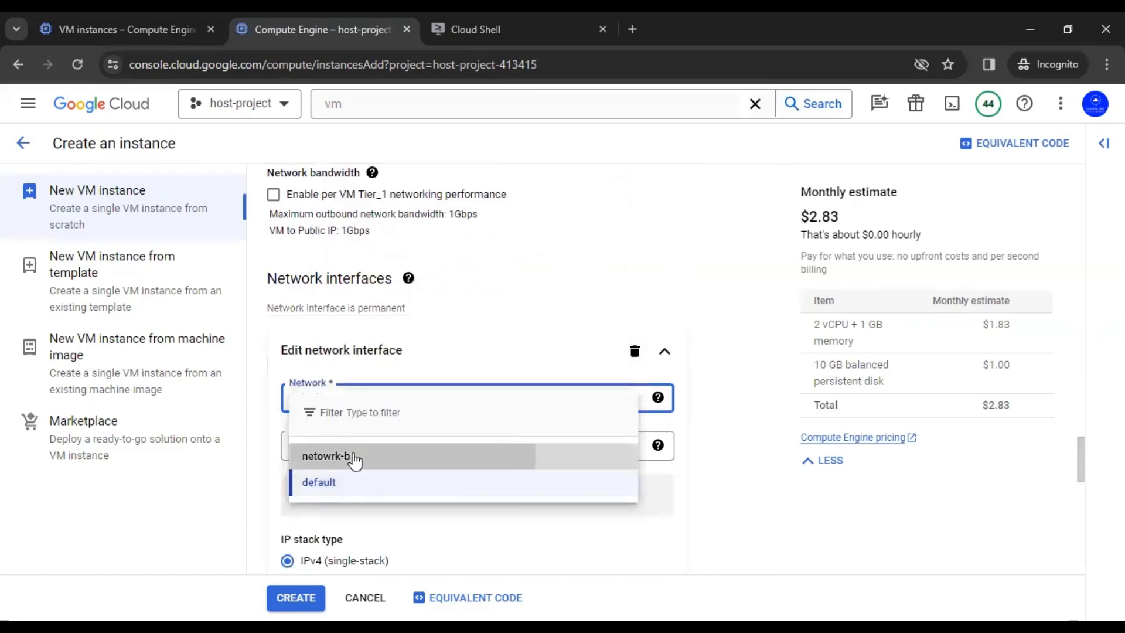
{"action": "left_click", "coordinate": [547, 464]}
{"action": "left_click", "coordinate": [728, 409]}
{"action": "left_click", "coordinate": [307, 595]}
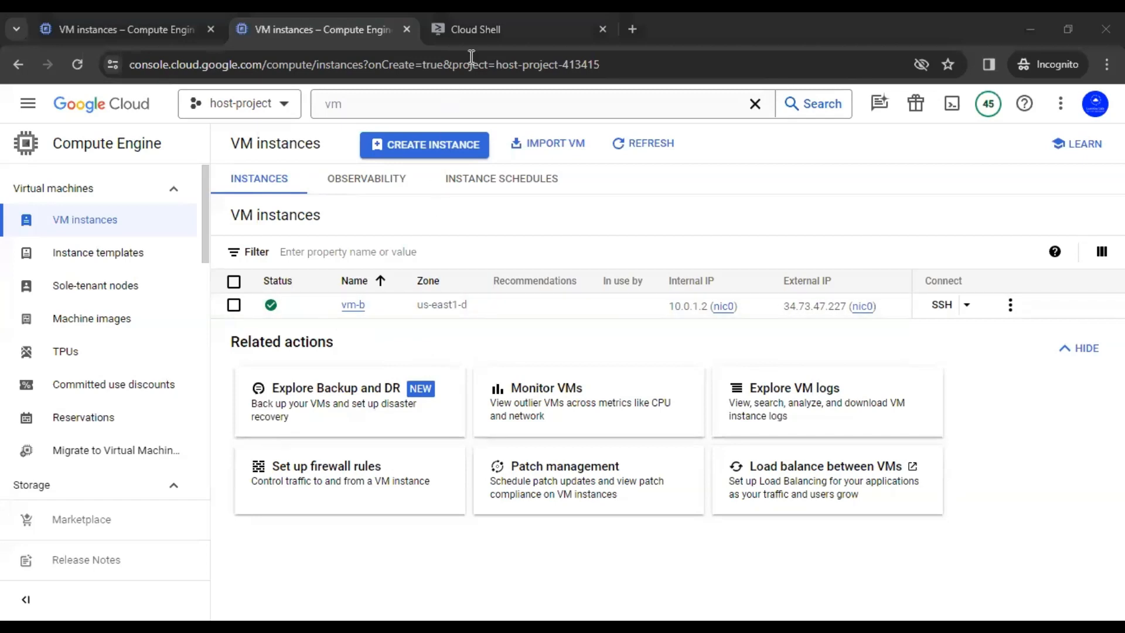
Switch to Cloud Shell, run gcloud compute instances list for light-result-405404, and examine the instances in both project sessions.
{"action": "left_click", "coordinate": [486, 21]}
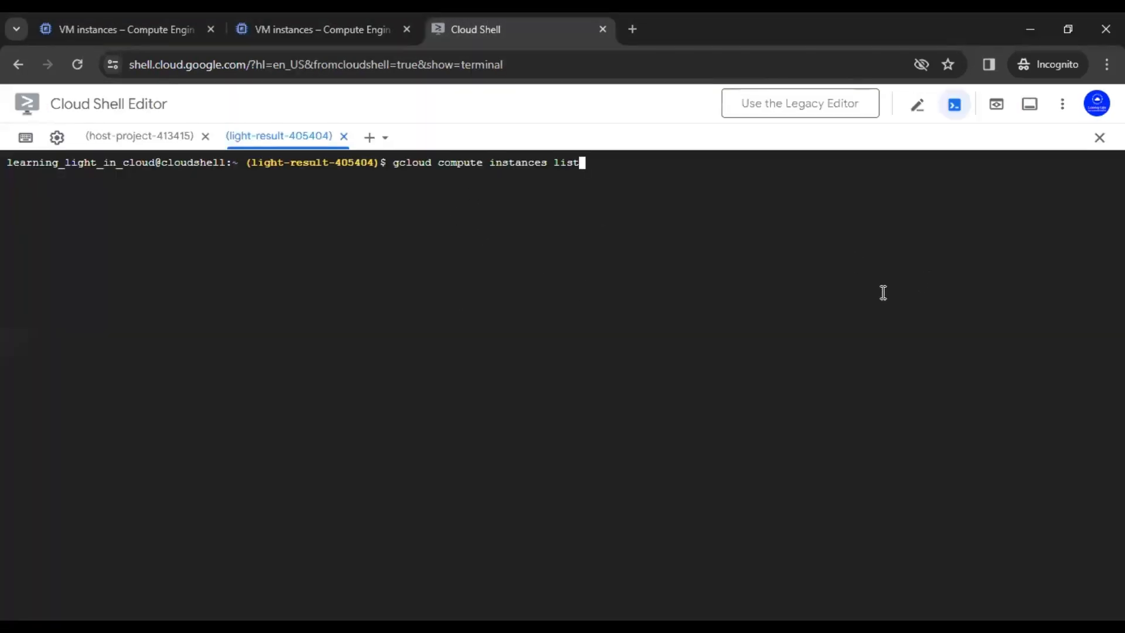
{"action": "key", "text": "Return"}
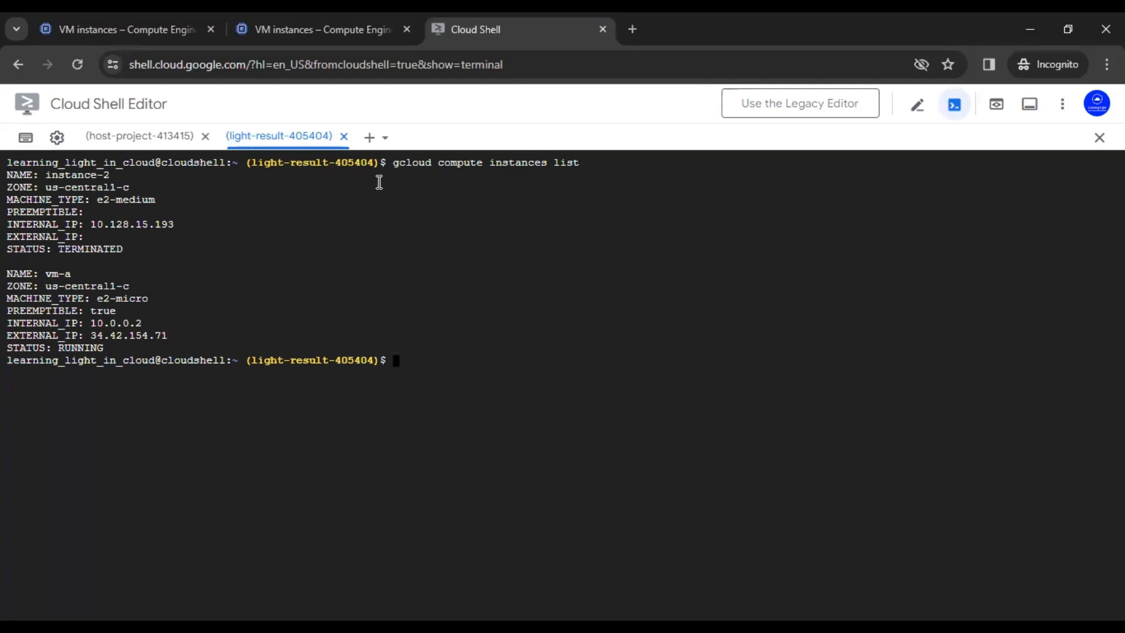
{"action": "double_click", "coordinate": [56, 276]}
{"action": "left_click", "coordinate": [133, 135]}
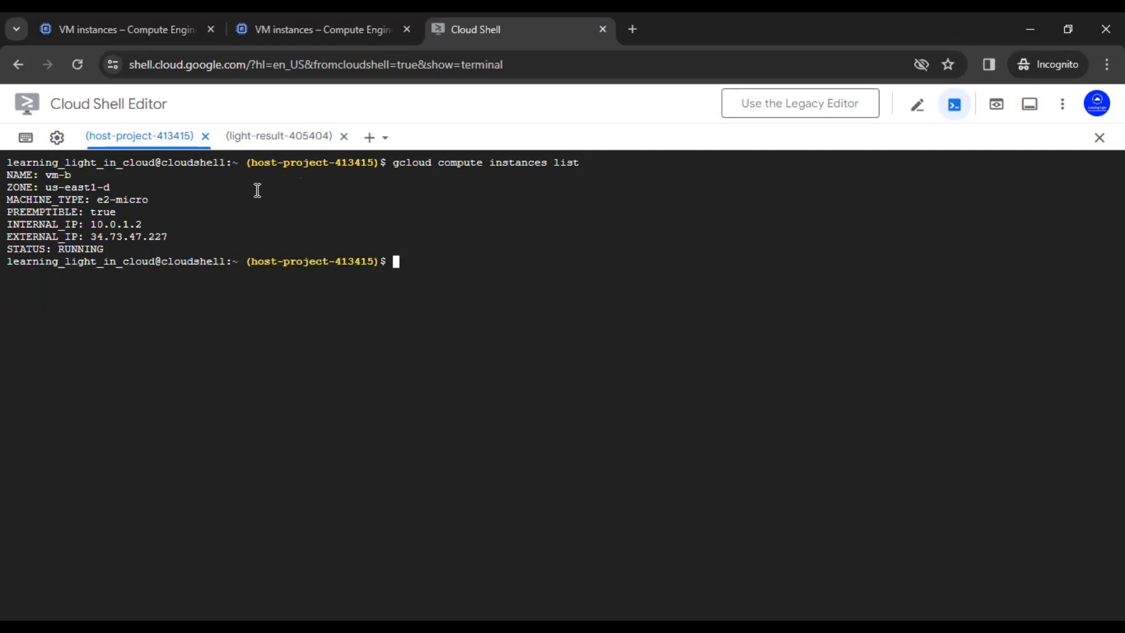
Connect to vm-a from the light-result-405404 session with gcloud compute ssh vm-a --zone us-central1-c.
{"action": "left_click", "coordinate": [291, 136]}
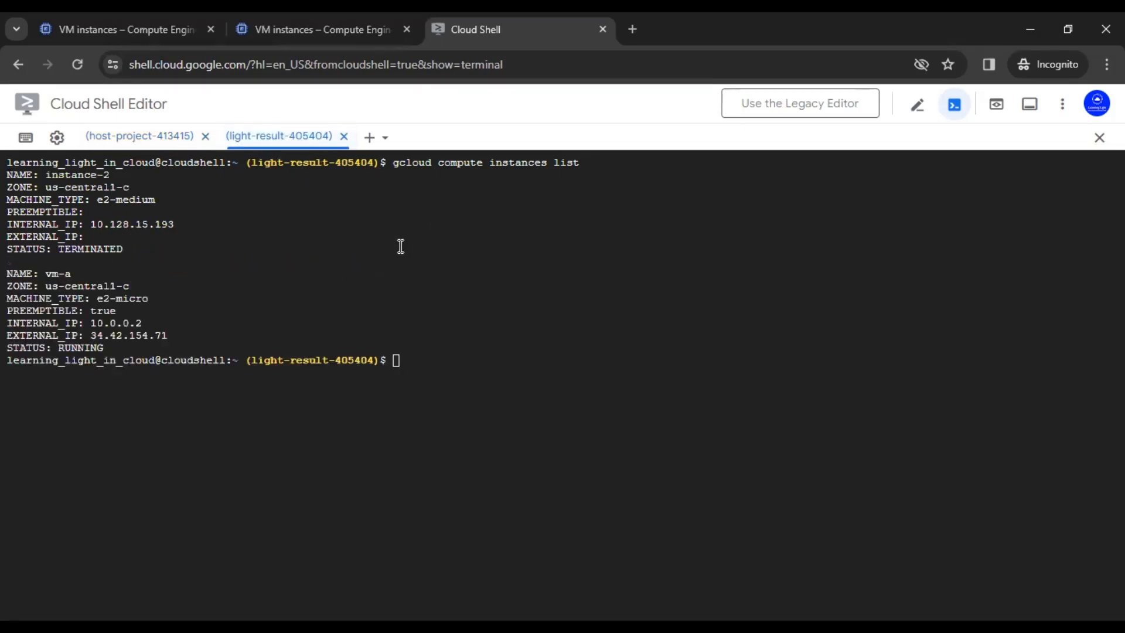
{"action": "type", "text": "gcloud compute ssh"}
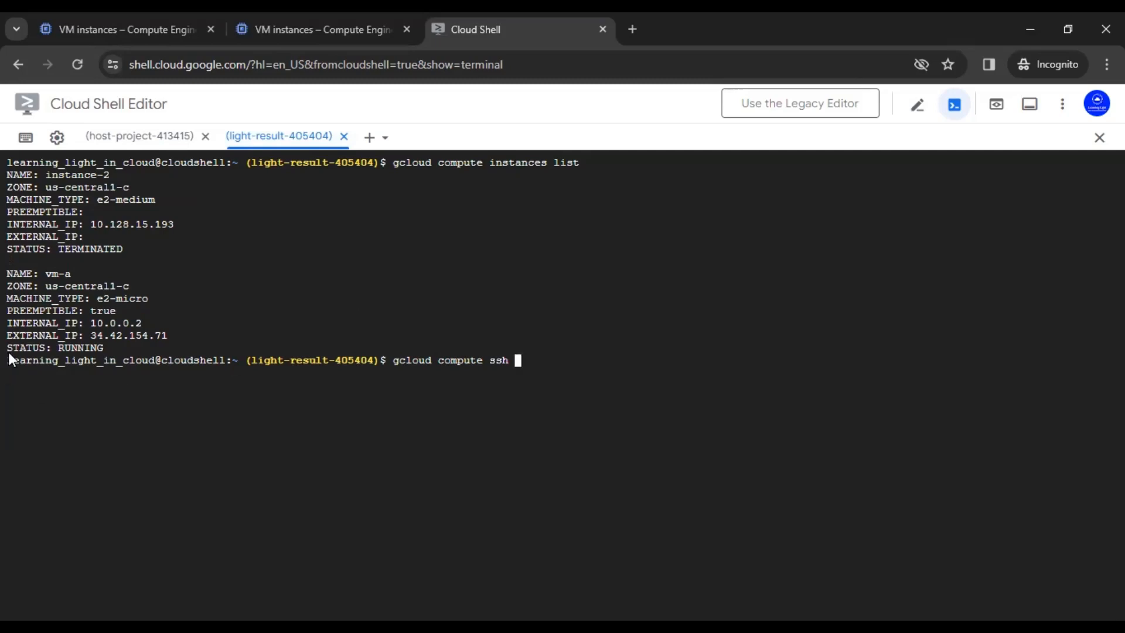
{"action": "double_click", "coordinate": [58, 273]}
{"action": "key", "text": "ctrl+v"}
{"action": "type", "text": "--zone"}
{"action": "double_click", "coordinate": [89, 281]}
{"action": "key", "text": "ctrl+v"}
{"action": "key", "text": "Return"}
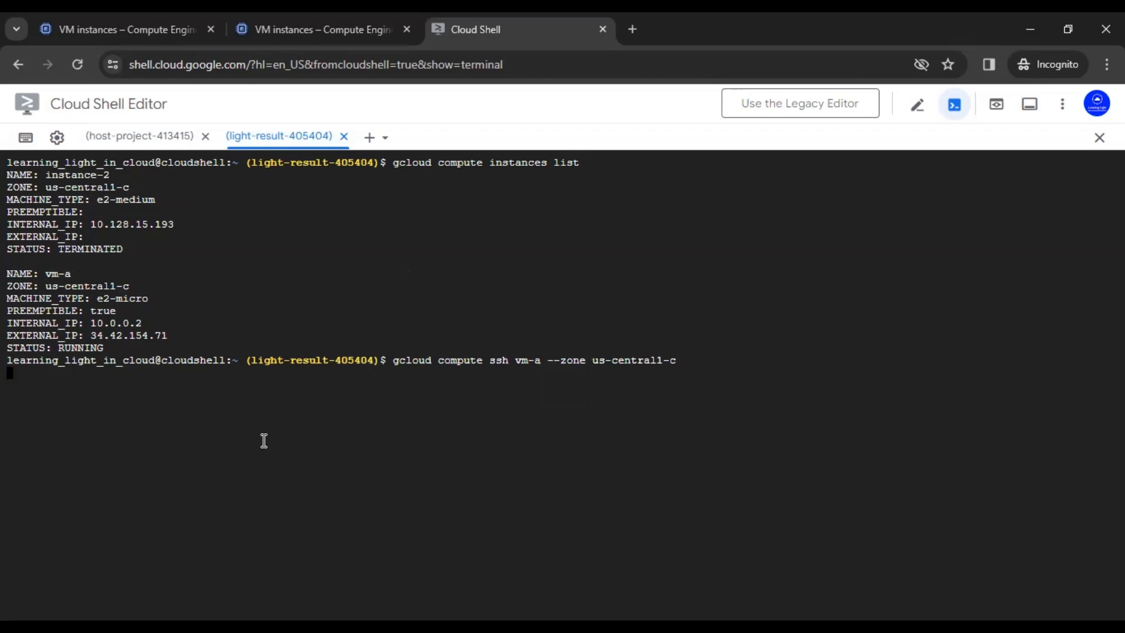
Connect to vm-b from the host-project-413415 session with gcloud compute ssh vm-b --zone us-east1-d.
{"action": "left_click", "coordinate": [152, 140]}
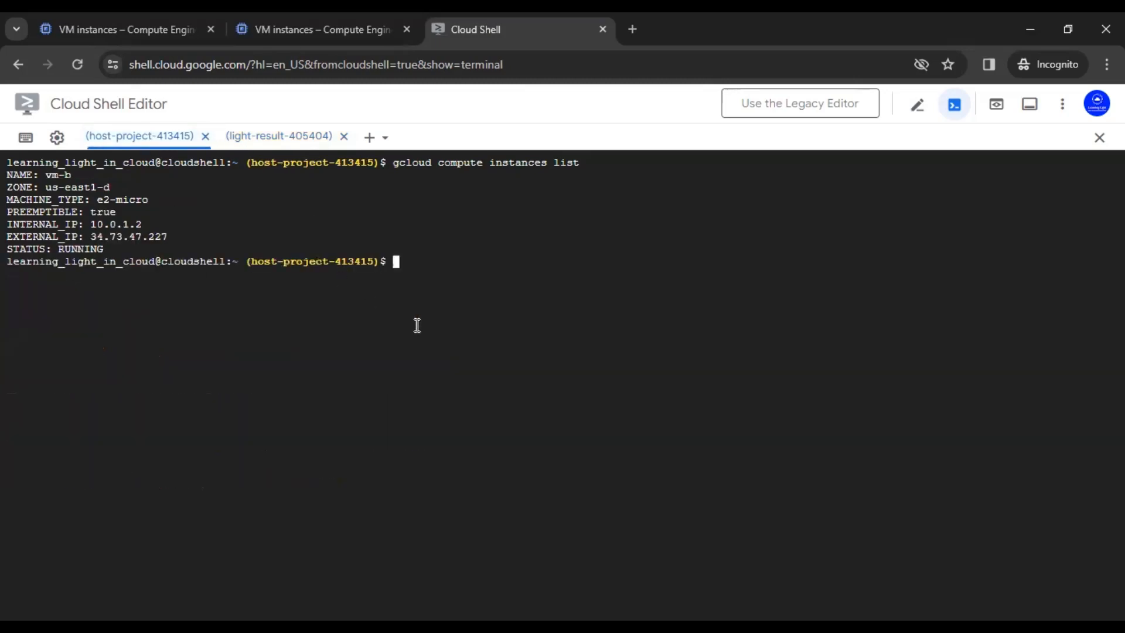
{"action": "type", "text": "gcloud compute ssh"}
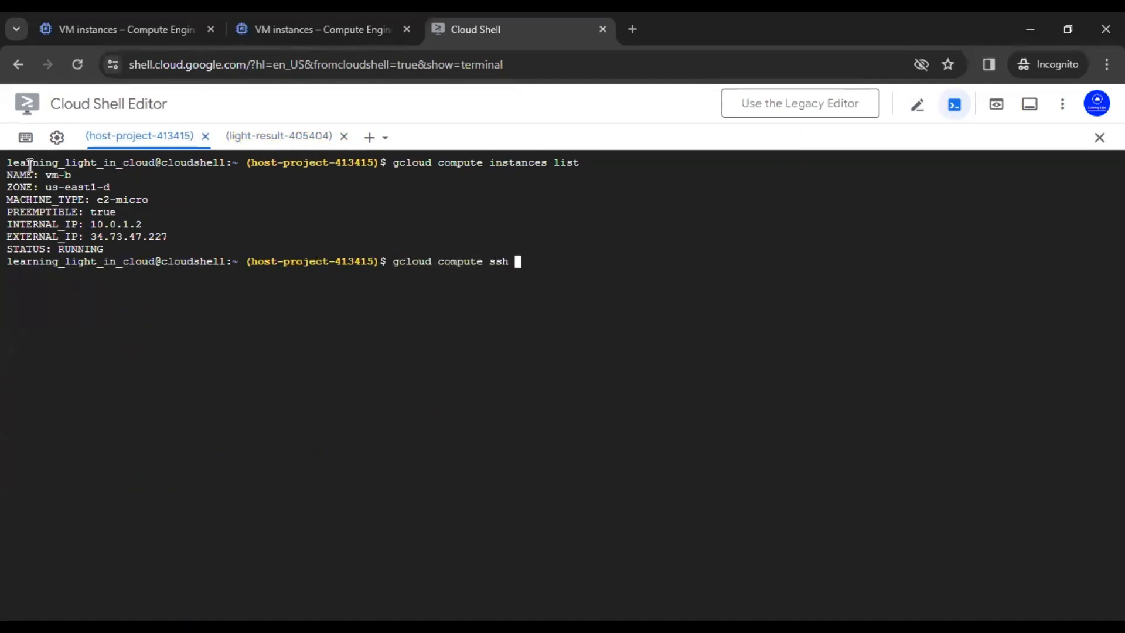
{"action": "double_click", "coordinate": [58, 175]}
{"action": "left_click", "coordinate": [480, 264]}
{"action": "key", "text": "ctrl+v"}
{"action": "type", "text": "--zone"}
{"action": "double_click", "coordinate": [102, 187]}
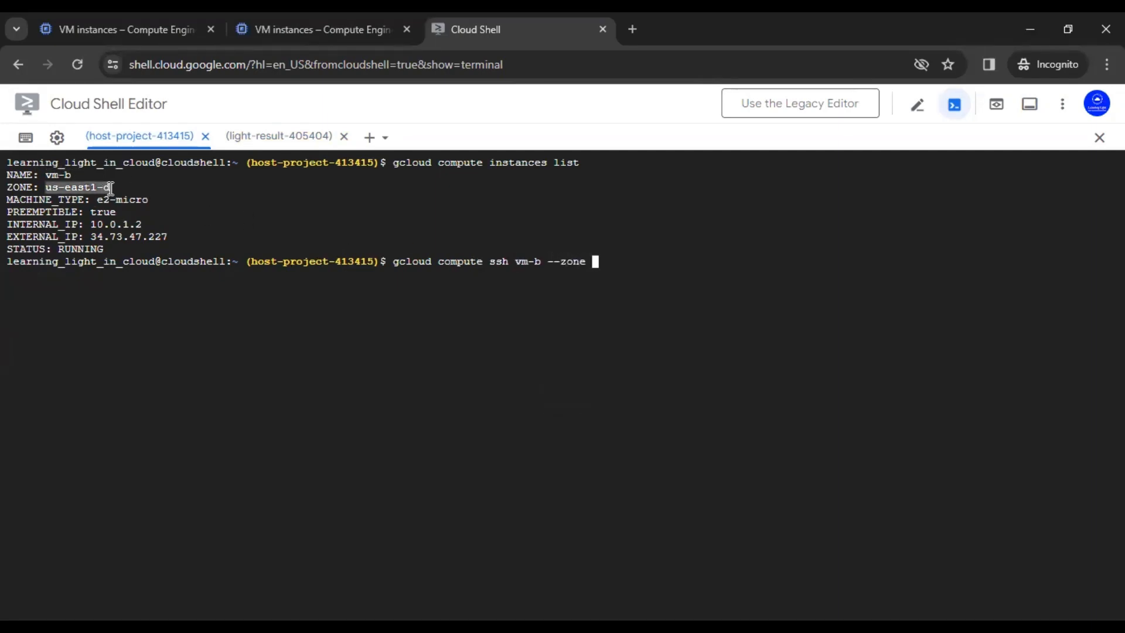
{"action": "key", "text": "ctrl+v"}
{"action": "key", "text": "Return"}
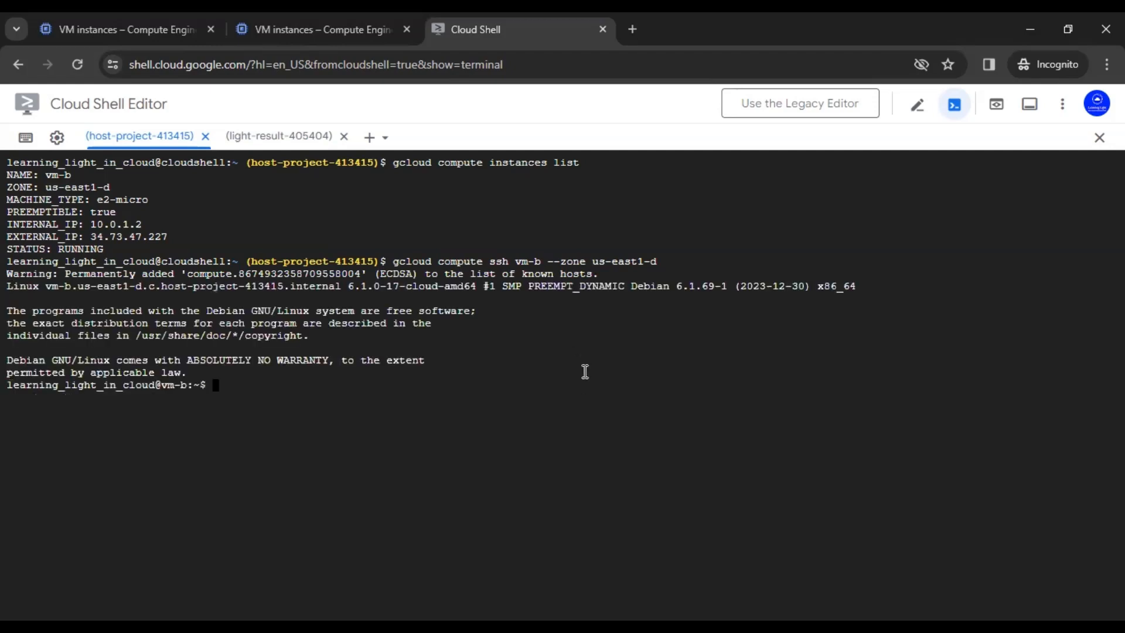
Clear the terminal output in both the vm-b and vm-a SSH sessions.
{"action": "type", "text": "clear"}
{"action": "key", "text": "Return"}
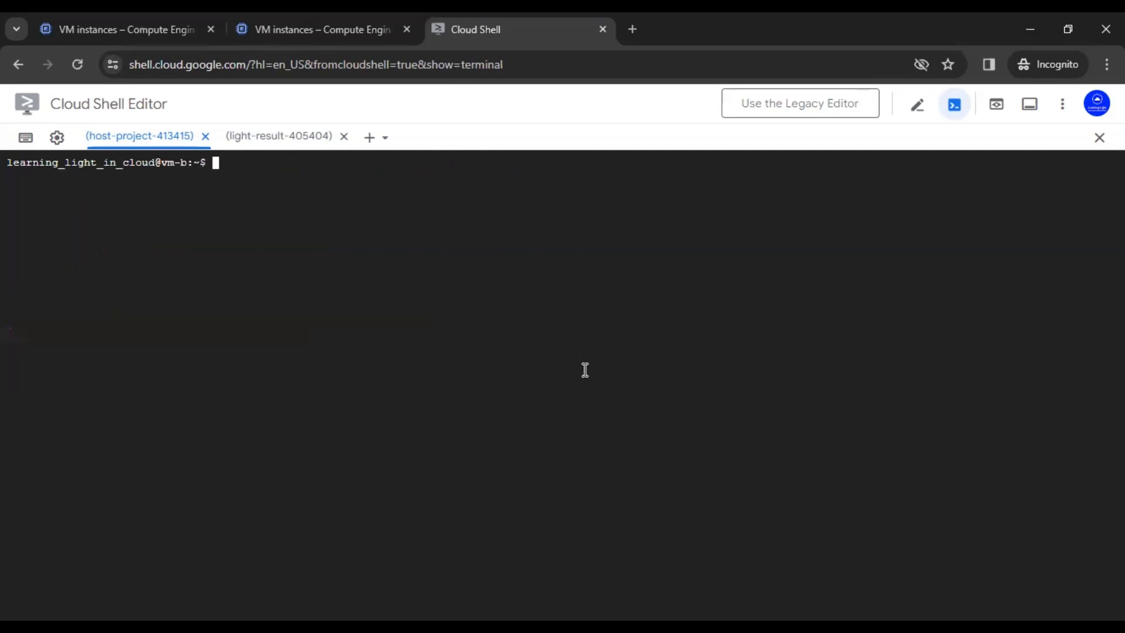
{"action": "left_click", "coordinate": [269, 136]}
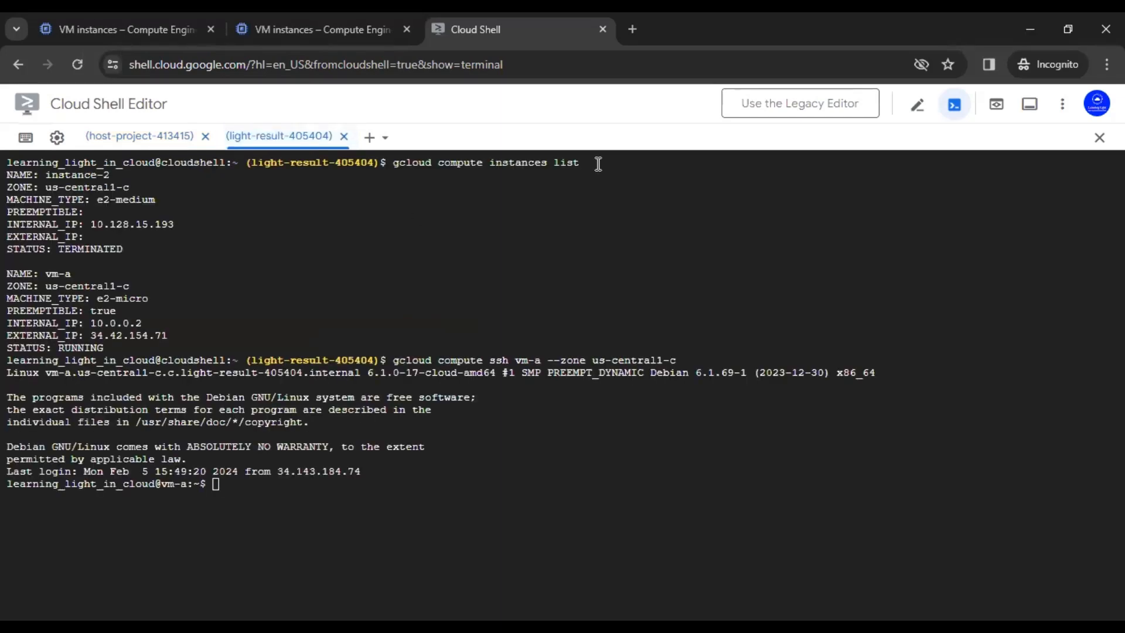
{"action": "left_click", "coordinate": [445, 305]}
{"action": "type", "text": "clear"}
{"action": "key", "text": "Return"}
From the vm-b session, ping vm-a's internal IP 10.0.0.2, copied from the VM instances list of My First Project.
{"action": "left_click", "coordinate": [154, 138]}
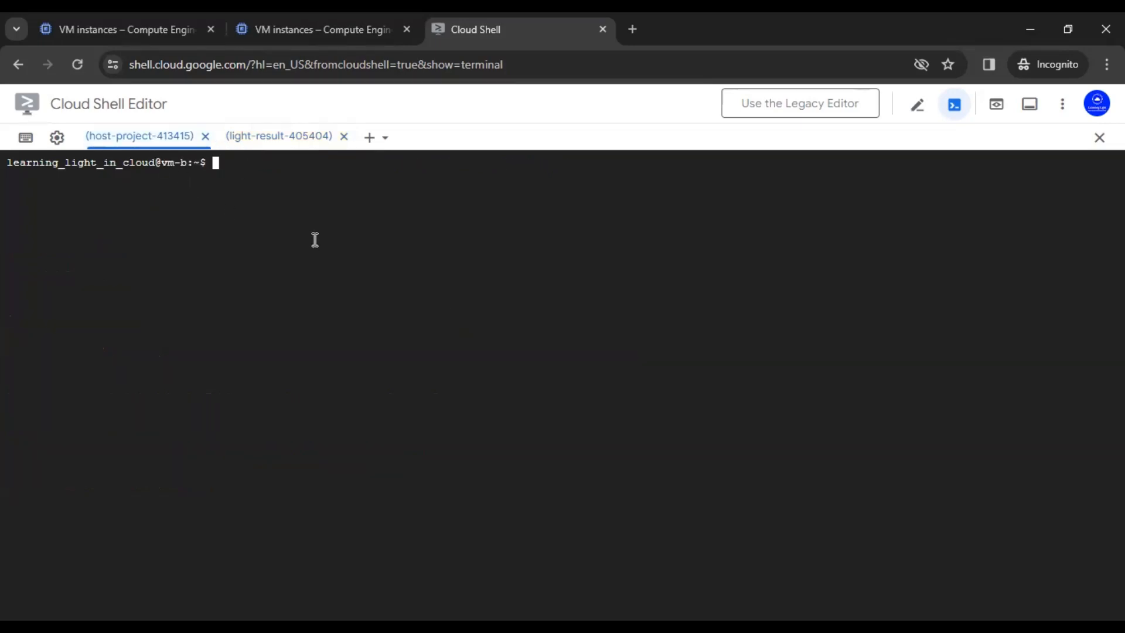
{"action": "type", "text": "ping"}
{"action": "left_click_drag", "start_coordinate": [163, 167], "coordinate": [187, 167]}
{"action": "left_click", "coordinate": [221, 238]}
{"action": "left_click", "coordinate": [147, 27]}
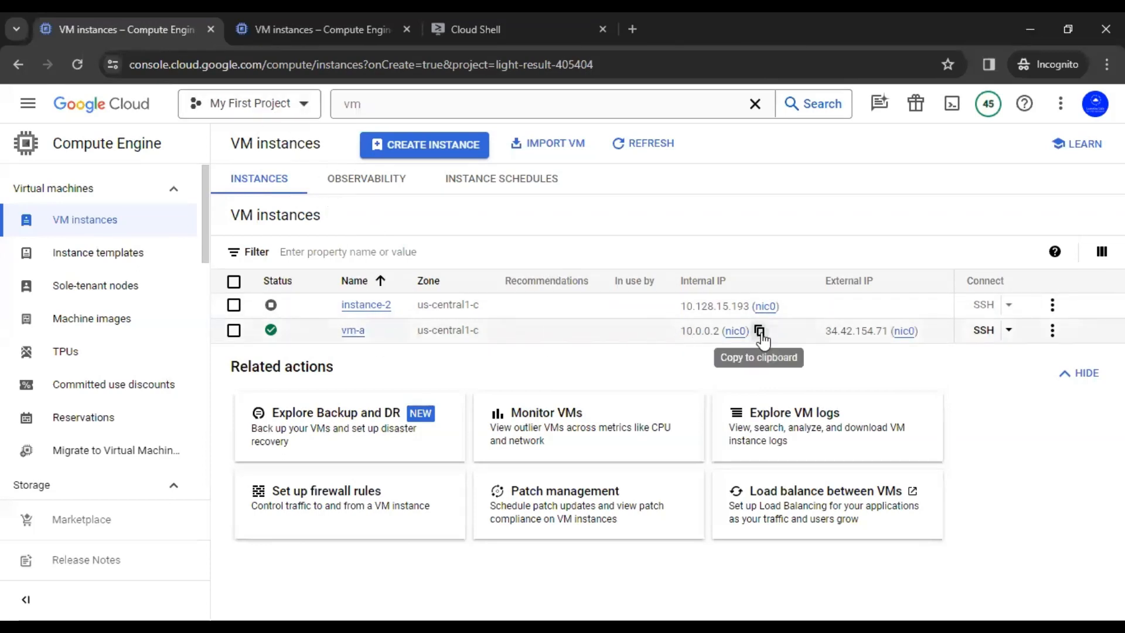
{"action": "left_click", "coordinate": [760, 332]}
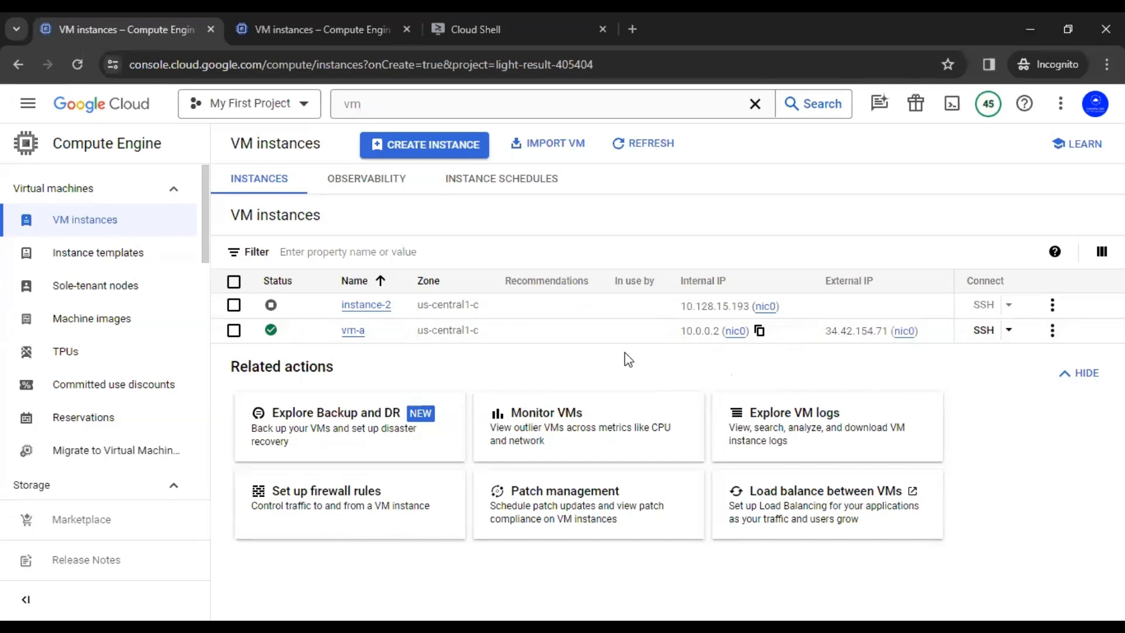
{"action": "left_click", "coordinate": [493, 22]}
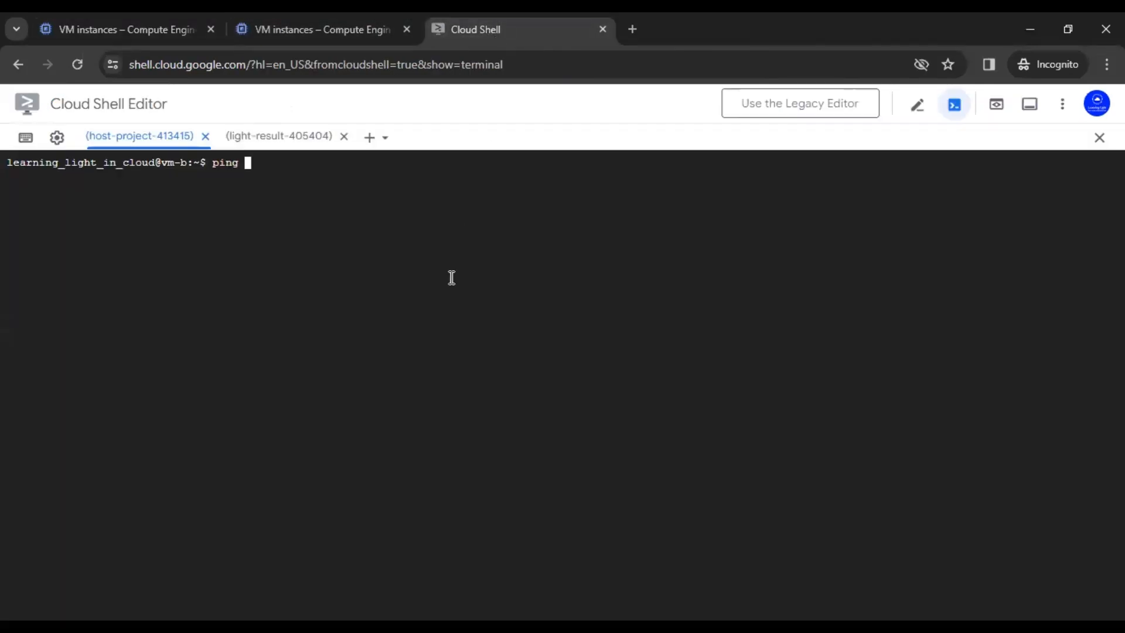
{"action": "key", "text": "ctrl+v"}
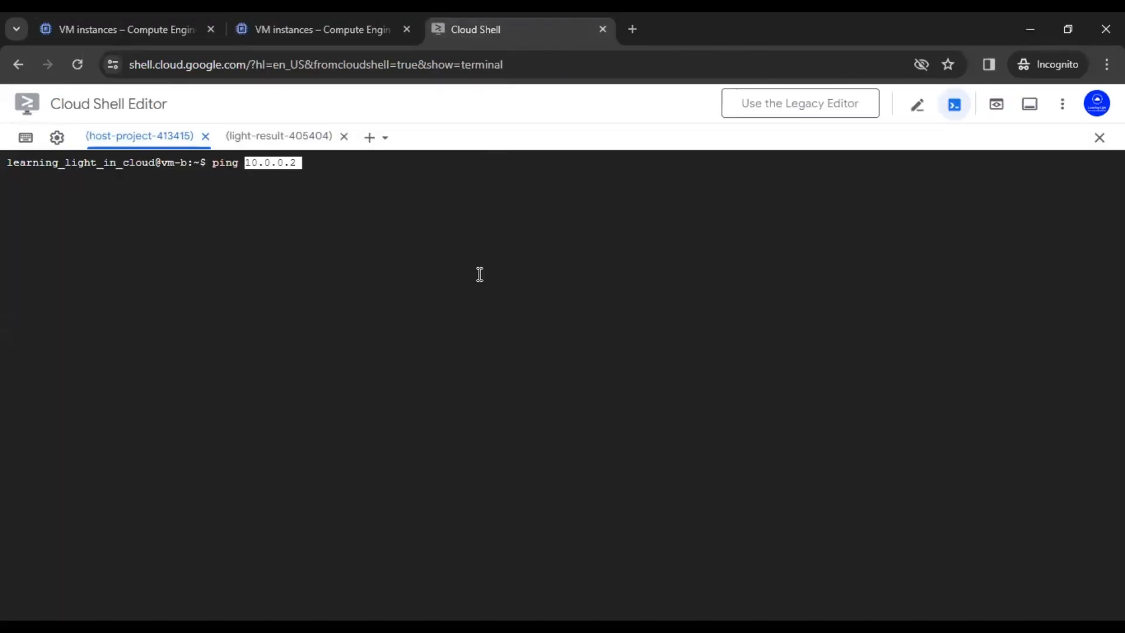
{"action": "key", "text": "Return"}
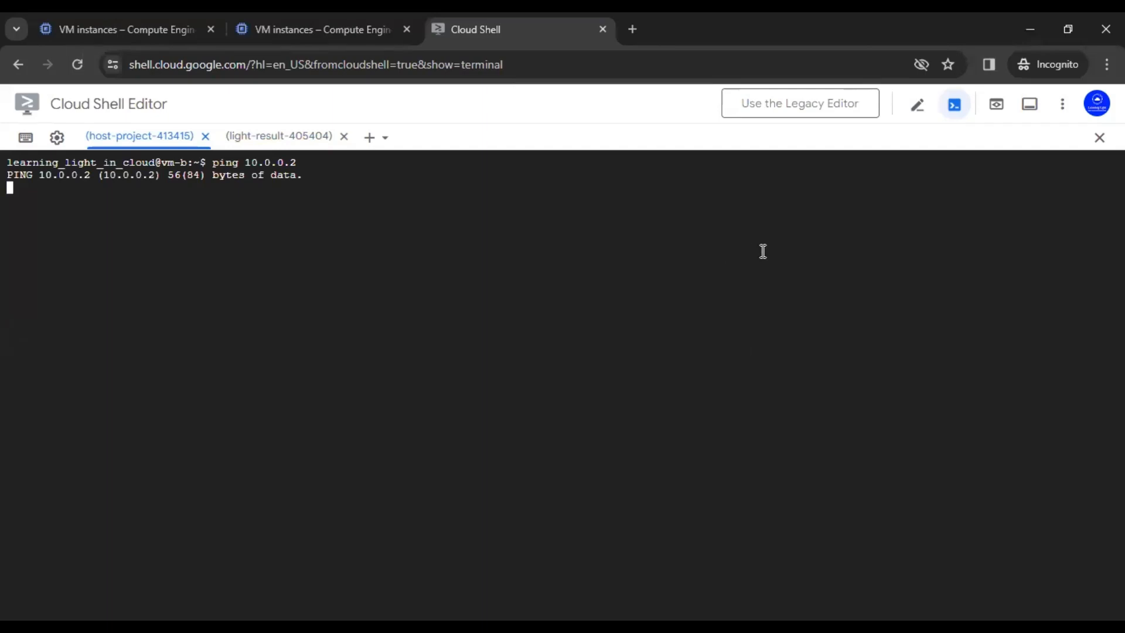
From the vm-a session, ping vm-b's internal IP 10.0.1.2, copied from the VM instances list of host-project.
{"action": "left_click", "coordinate": [270, 139]}
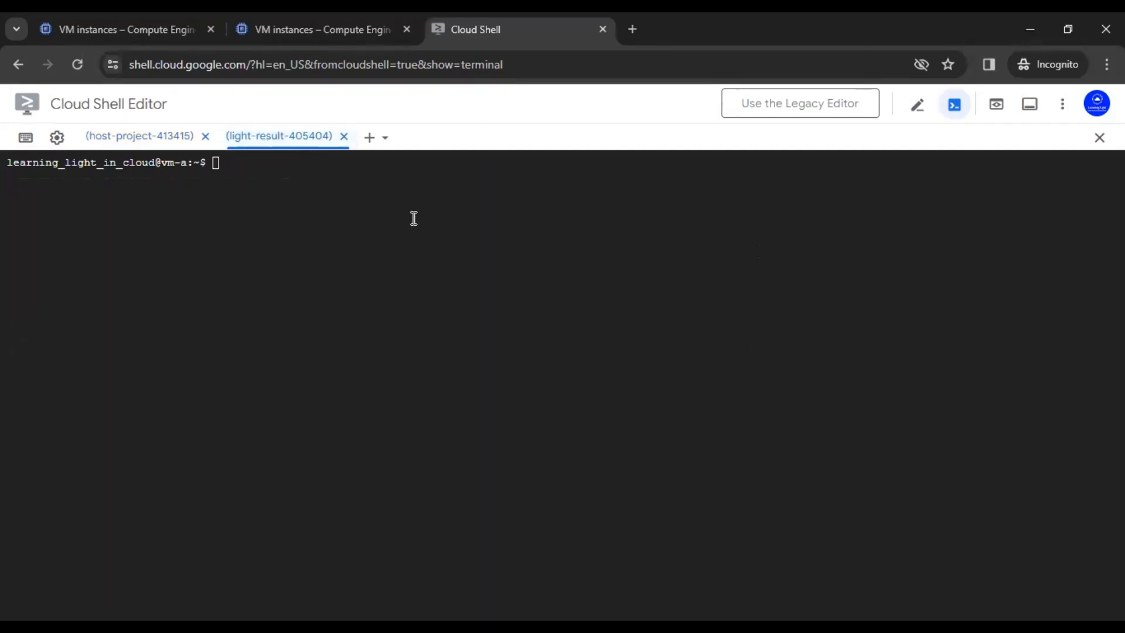
{"action": "type", "text": "ping"}
{"action": "left_click", "coordinate": [130, 20]}
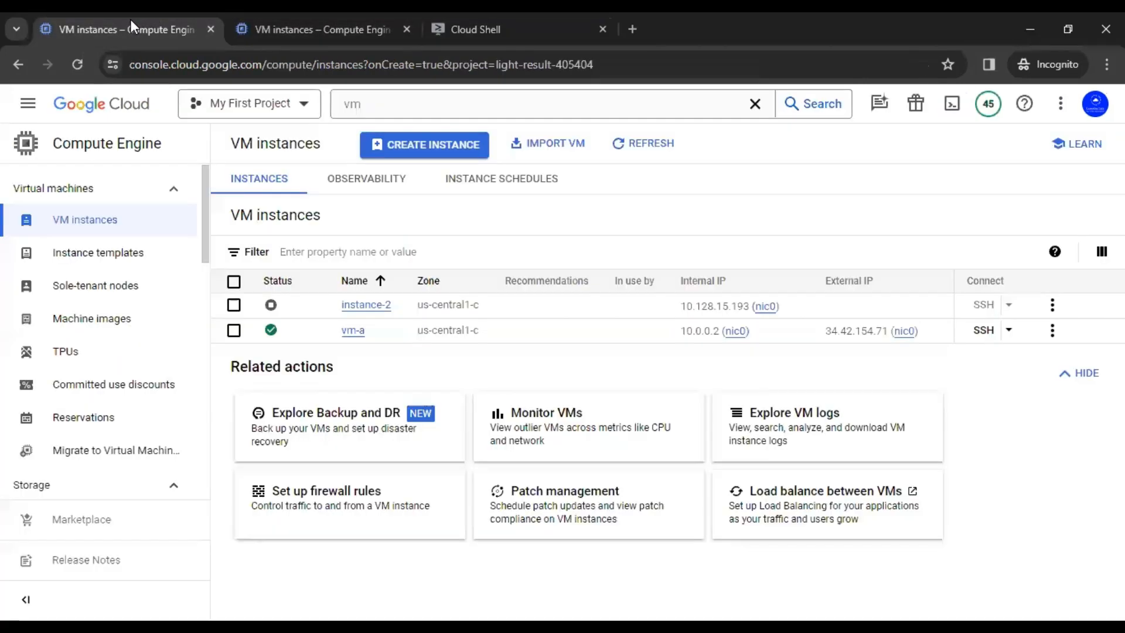
{"action": "left_click", "coordinate": [307, 18]}
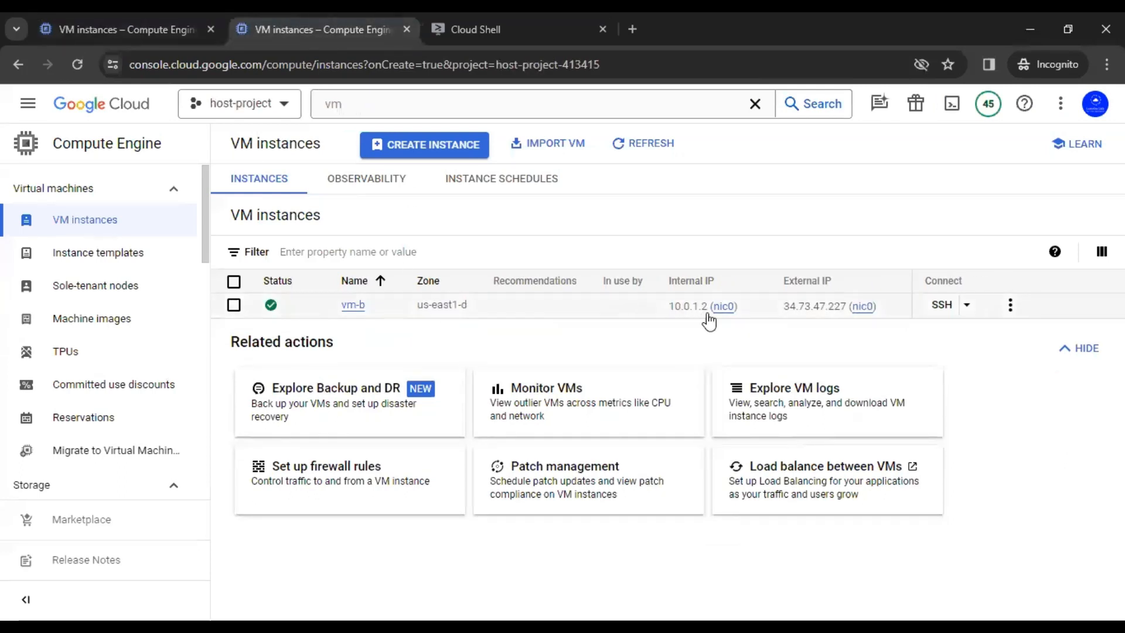
{"action": "left_click", "coordinate": [747, 306]}
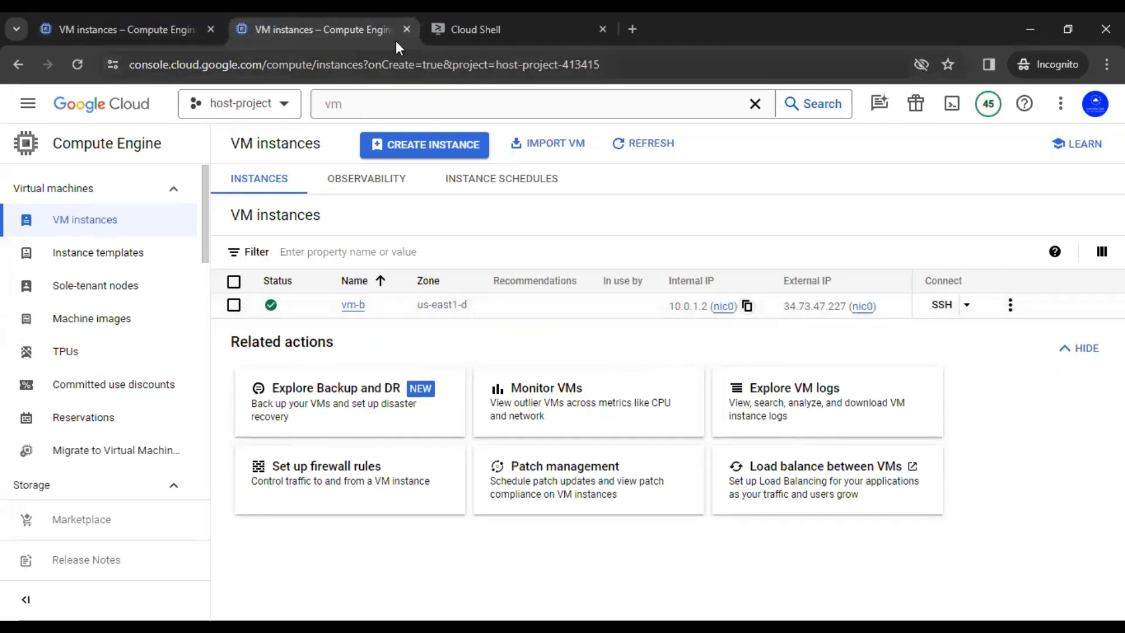
{"action": "left_click", "coordinate": [480, 22]}
{"action": "key", "text": "ctrl+v"}
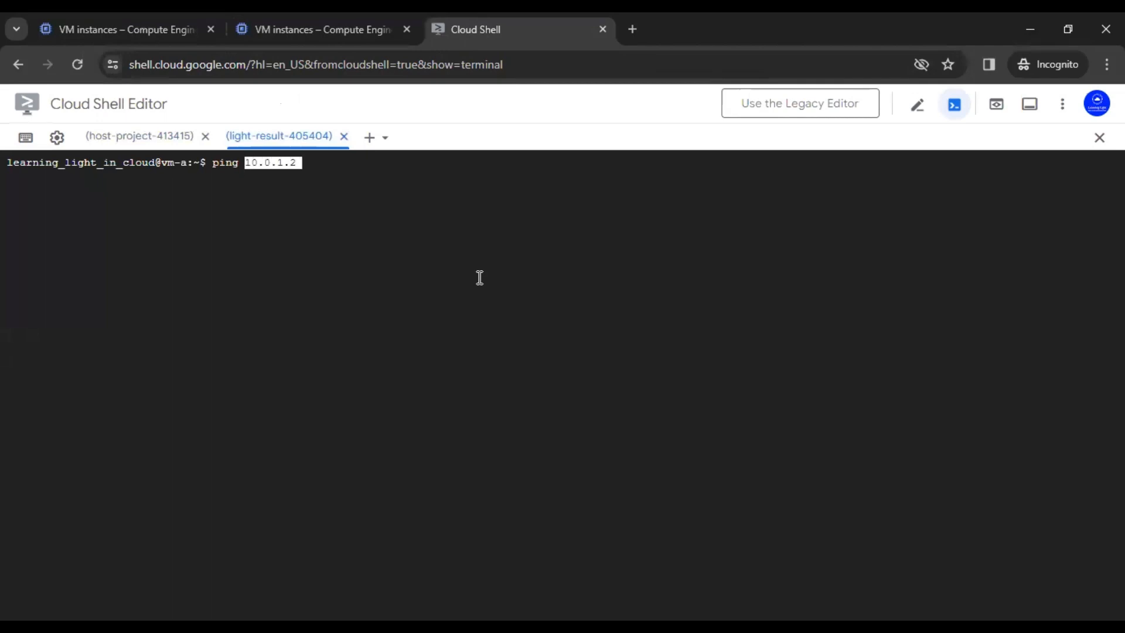
{"action": "key", "text": "Return"}
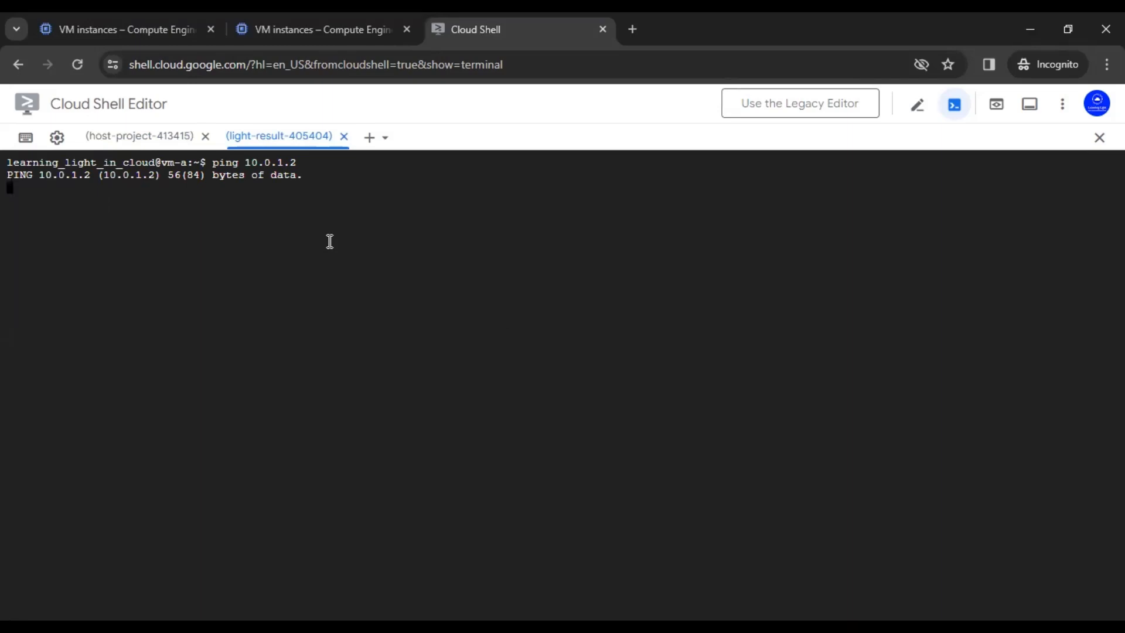
Search for vpc in My First Project, open VPC network peering, and start creating a peering connection.
{"action": "left_click", "coordinate": [115, 21]}
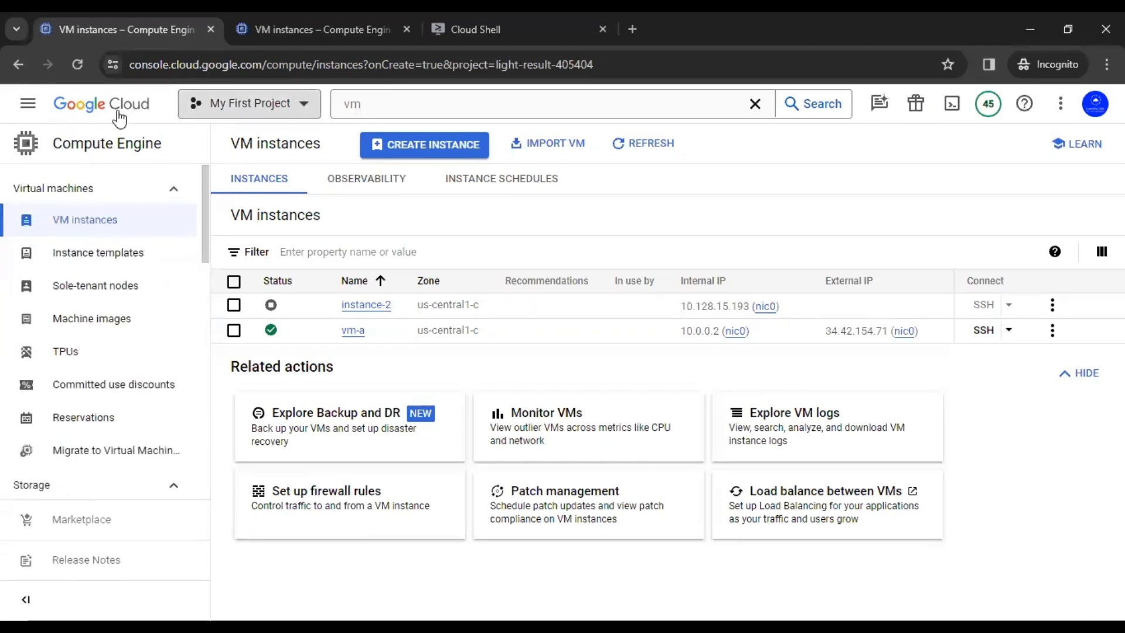
{"action": "left_click", "coordinate": [378, 105]}
{"action": "key", "text": "ctrl+a"}
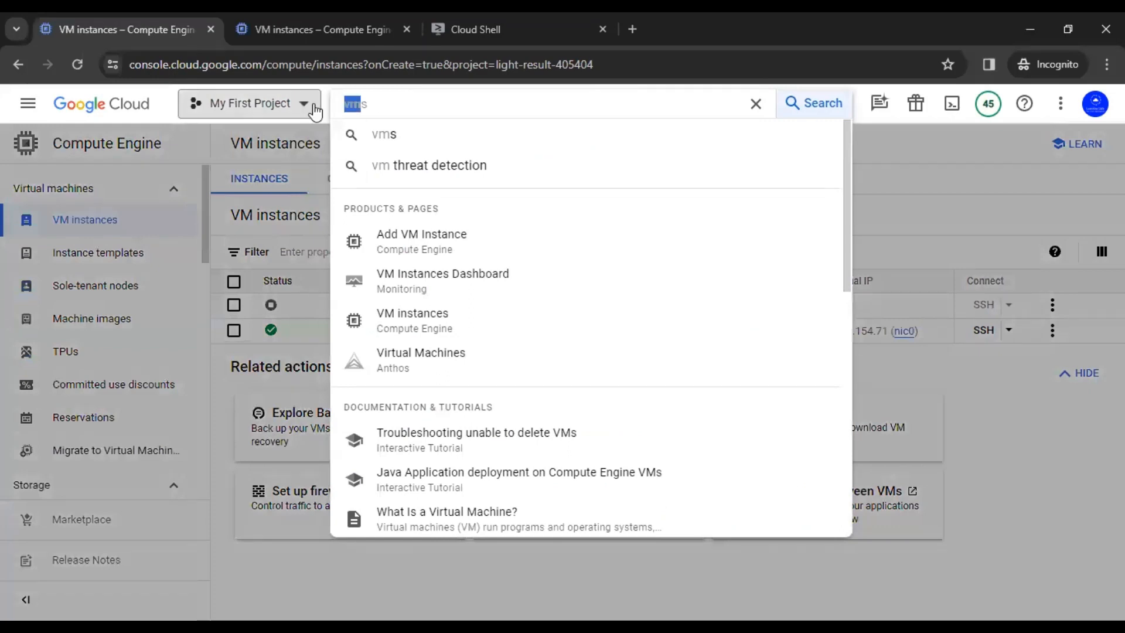
{"action": "type", "text": "vpc"}
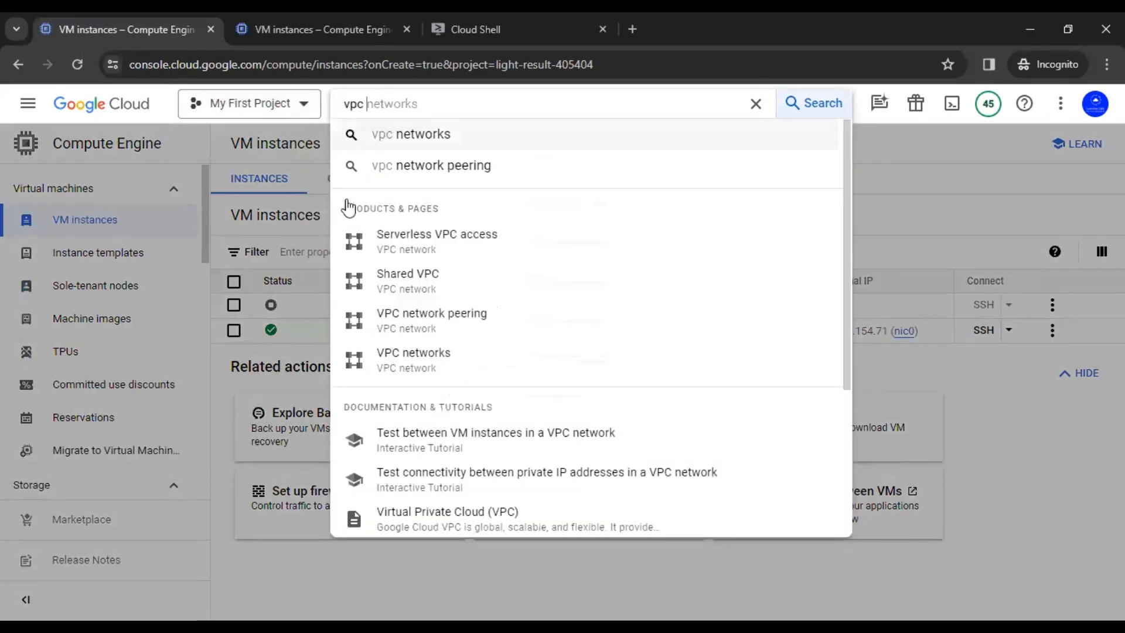
{"action": "left_click", "coordinate": [440, 328]}
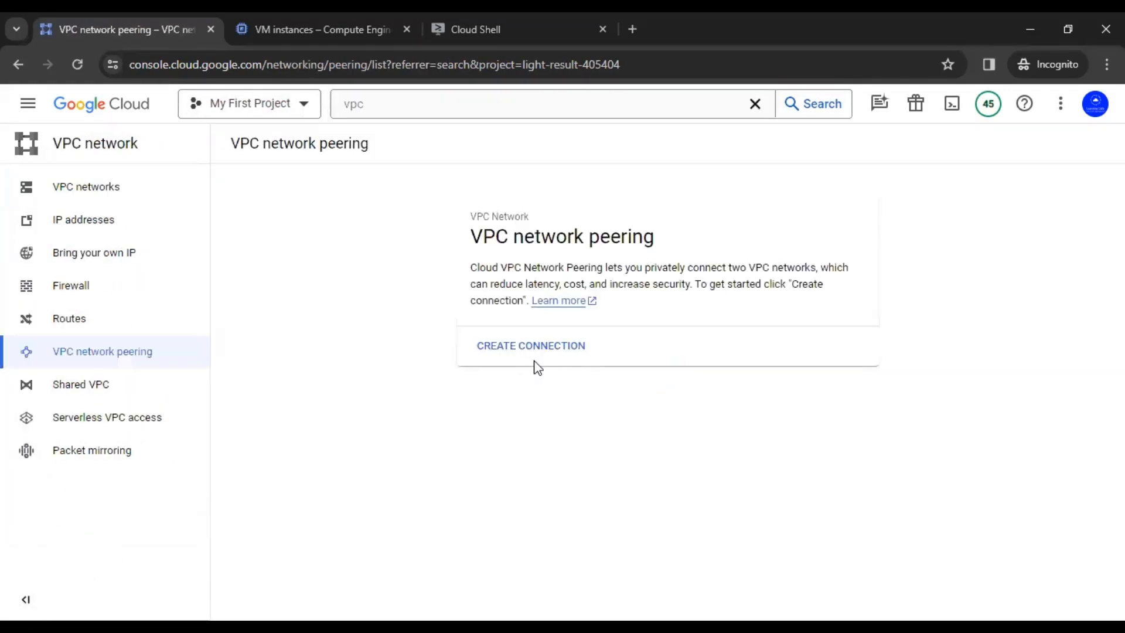
{"action": "left_click", "coordinate": [530, 349]}
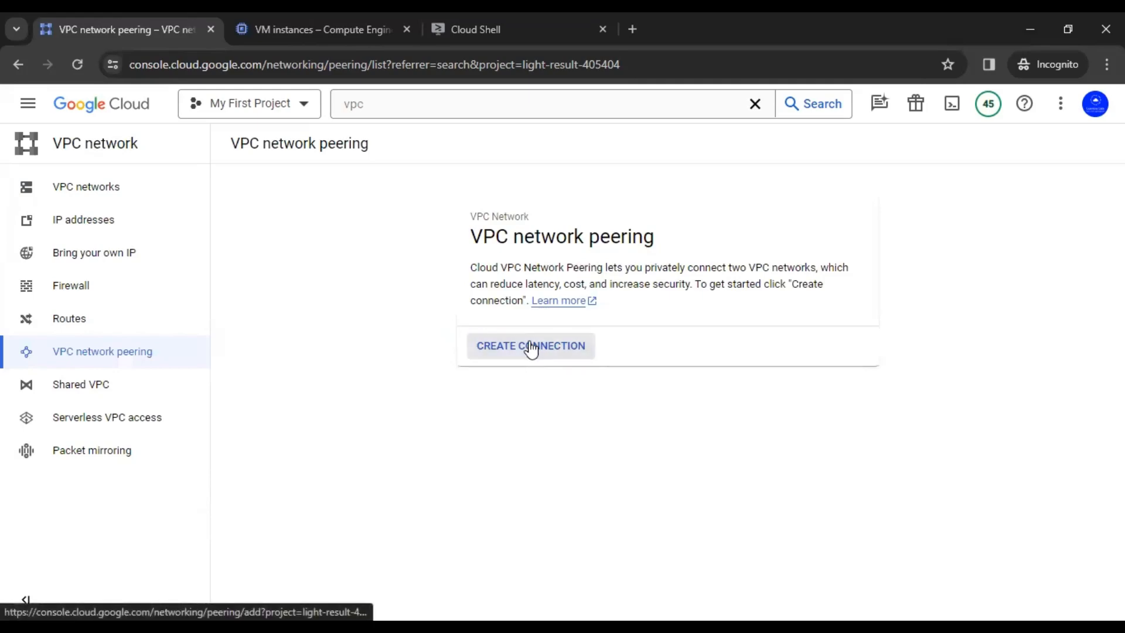
{"action": "left_click", "coordinate": [287, 319]}
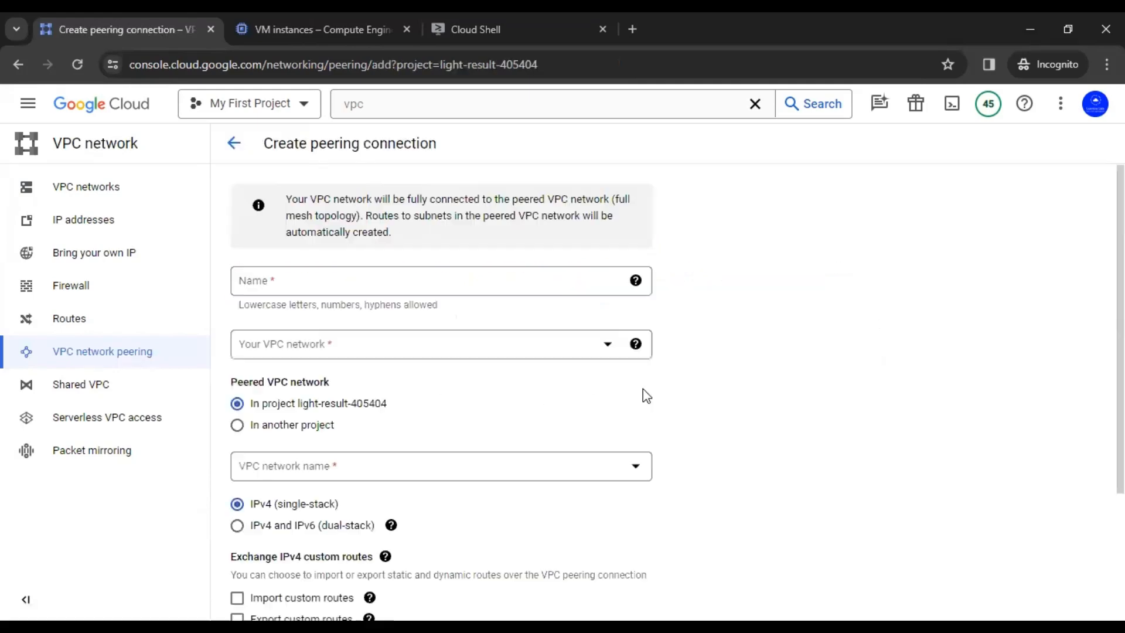
Name the peering connection peer-a-b and choose network-a as its own VPC network.
{"action": "left_click", "coordinate": [370, 284]}
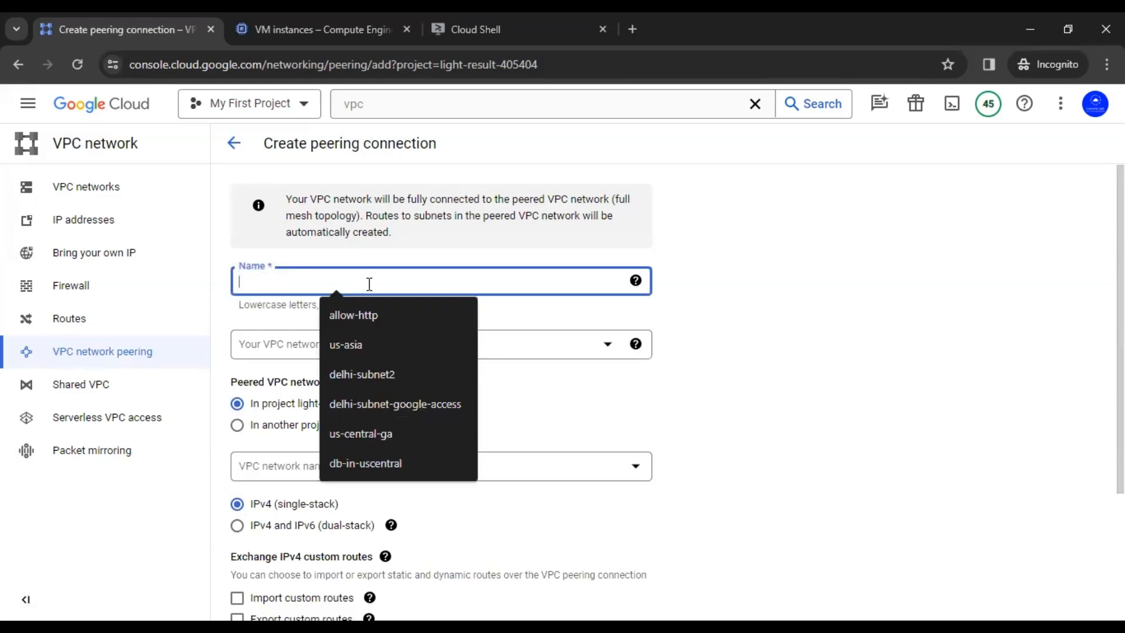
{"action": "type", "text": "peer-a-b"}
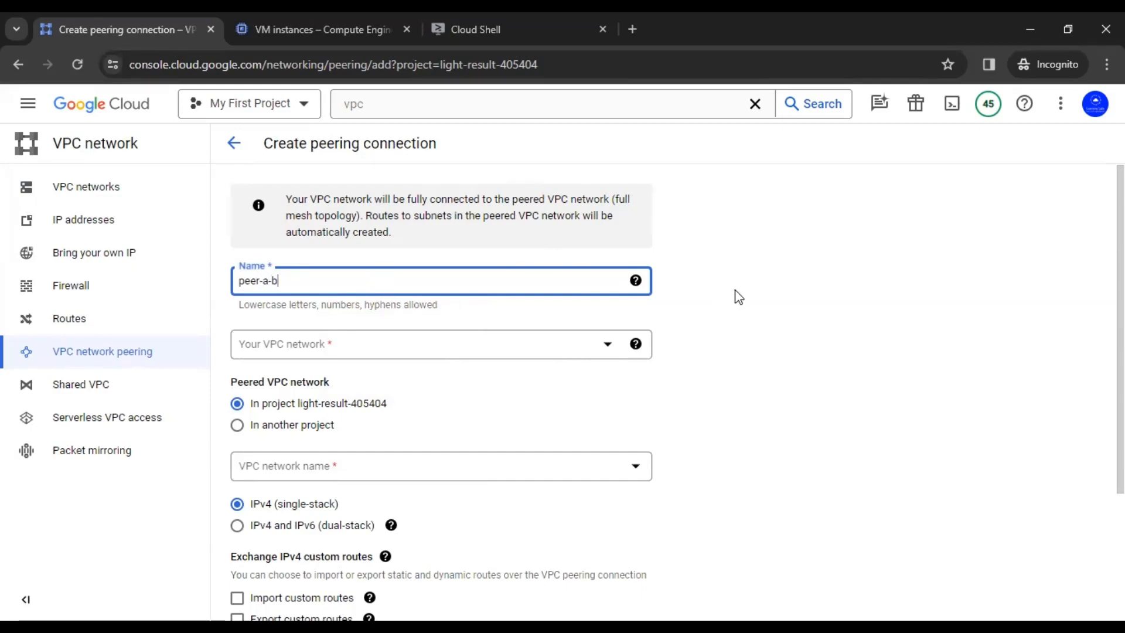
{"action": "left_click", "coordinate": [432, 344]}
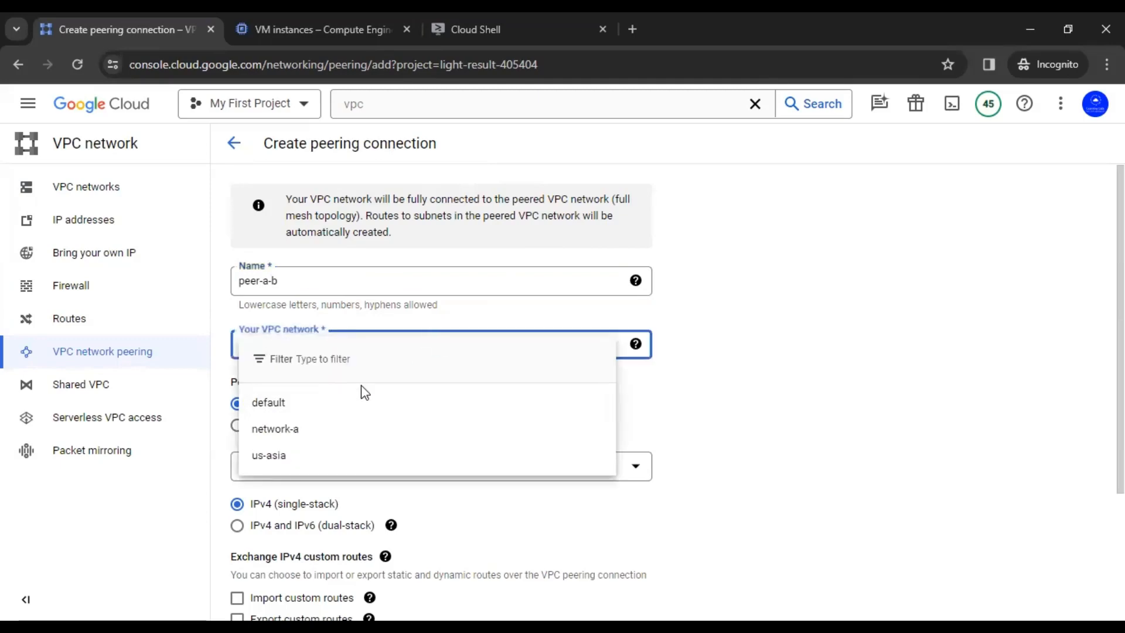
{"action": "left_click", "coordinate": [308, 434]}
{"action": "left_click", "coordinate": [685, 393]}
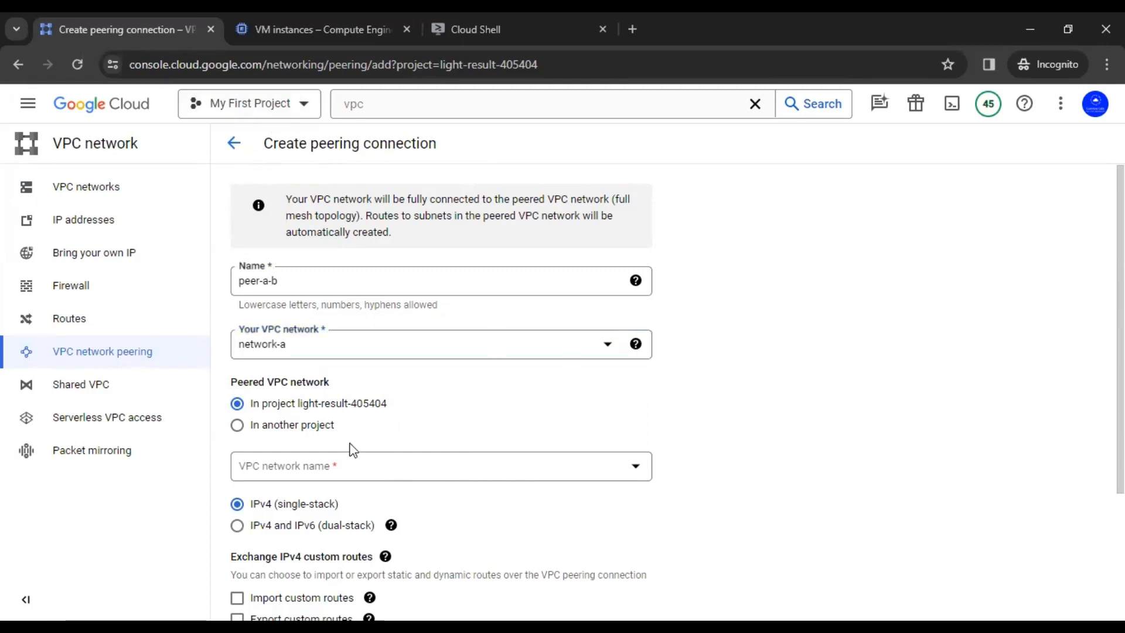
Set the peered VPC network to be in another project and enter the copied project ID host-project-413415.
{"action": "left_click", "coordinate": [286, 428]}
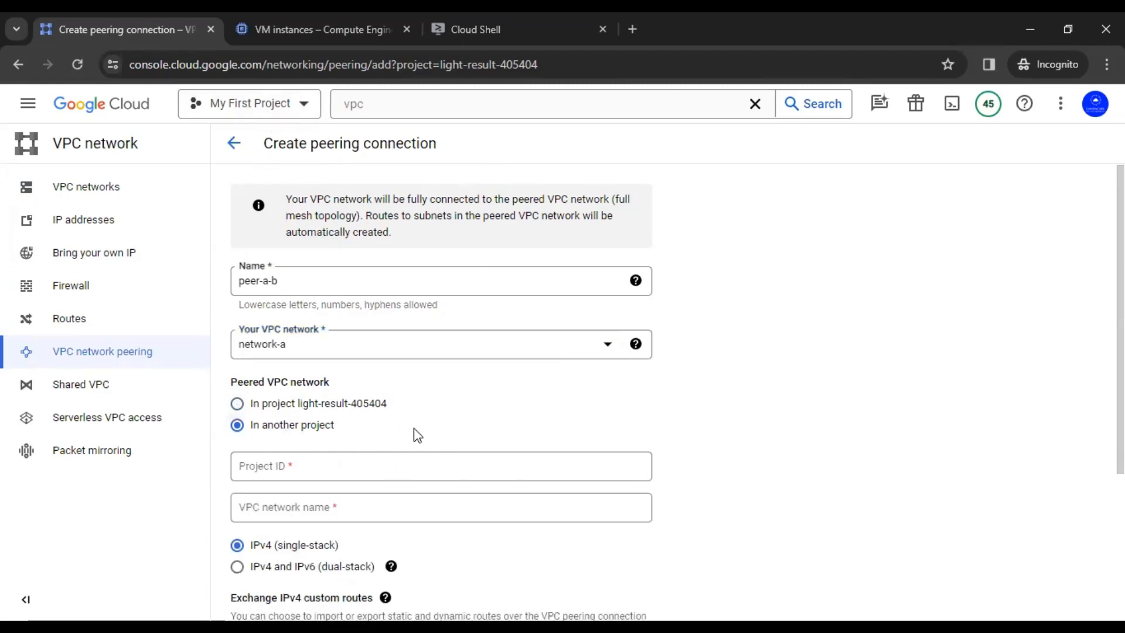
{"action": "left_click", "coordinate": [292, 27]}
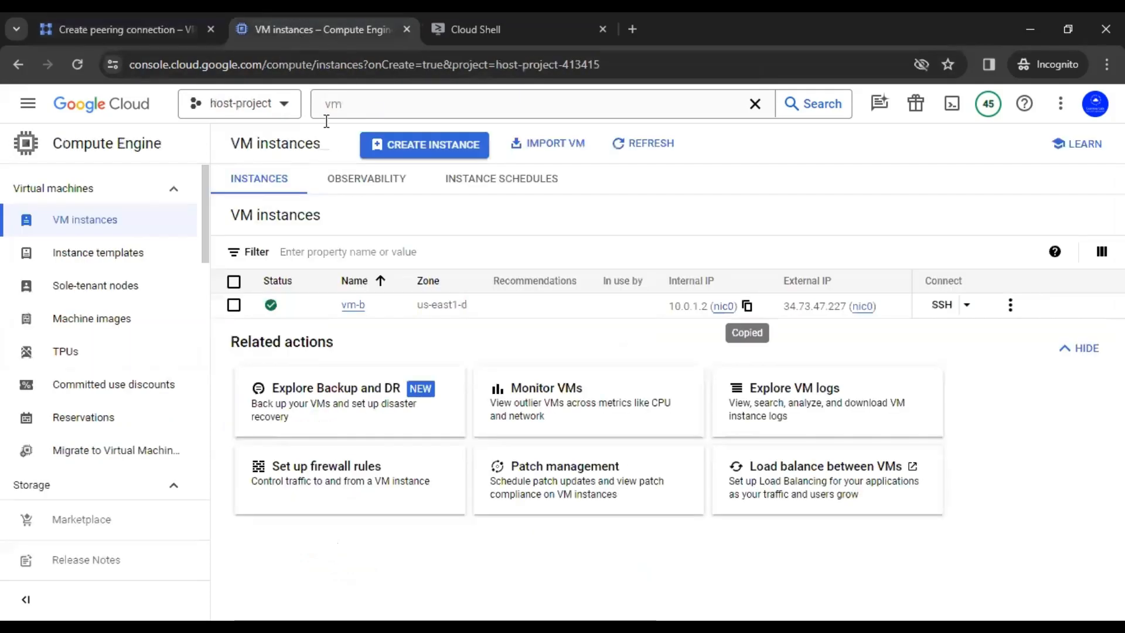
{"action": "left_click", "coordinate": [283, 114]}
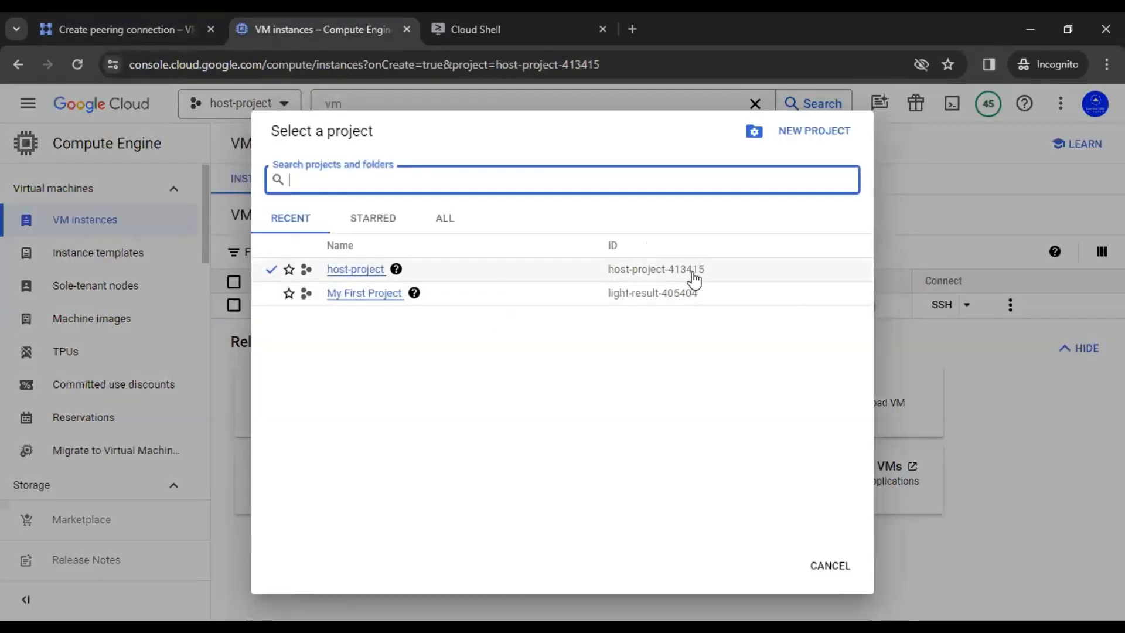
{"action": "left_click_drag", "start_coordinate": [703, 272], "coordinate": [610, 276]}
{"action": "key", "text": "ctrl+c"}
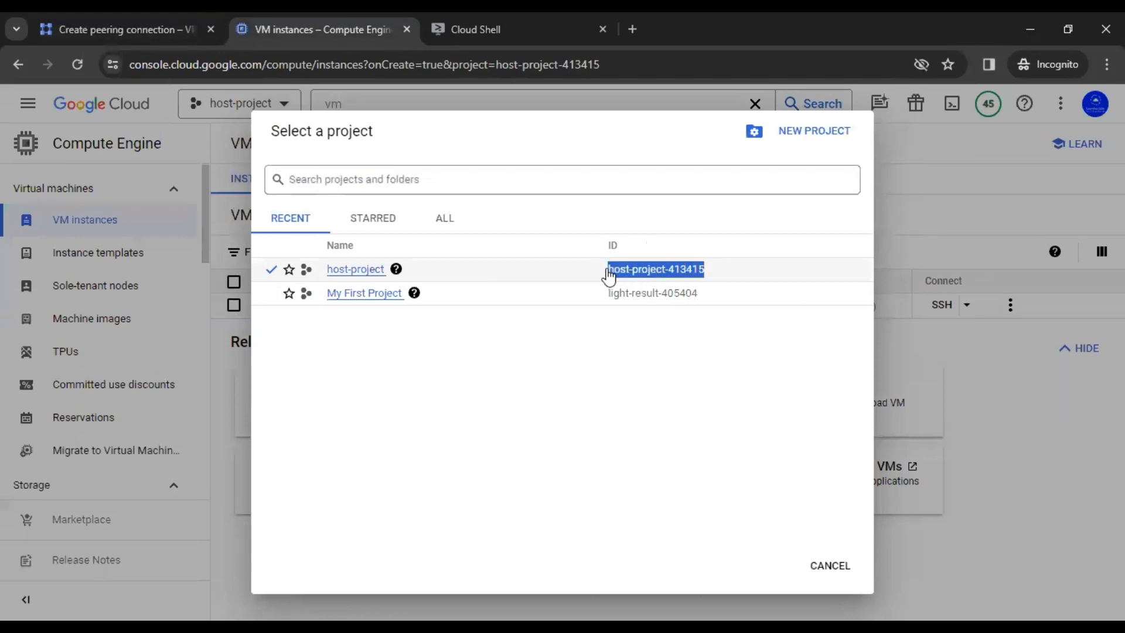
{"action": "left_click", "coordinate": [162, 17]}
{"action": "left_click", "coordinate": [322, 466]}
{"action": "key", "text": "ctrl+v"}
{"action": "left_click", "coordinate": [665, 454]}
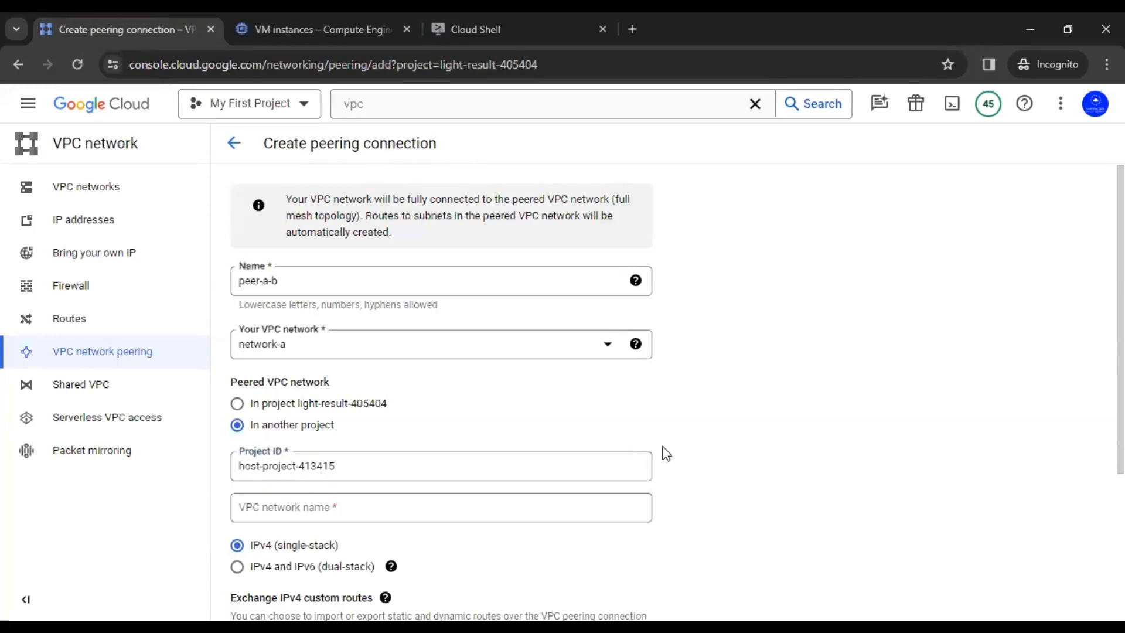
Search for vpc in host-project and open its list of VPC networks.
{"action": "left_click", "coordinate": [362, 506]}
{"action": "scroll", "coordinate": [750, 439], "scroll_direction": "down", "scroll_amount": 1}
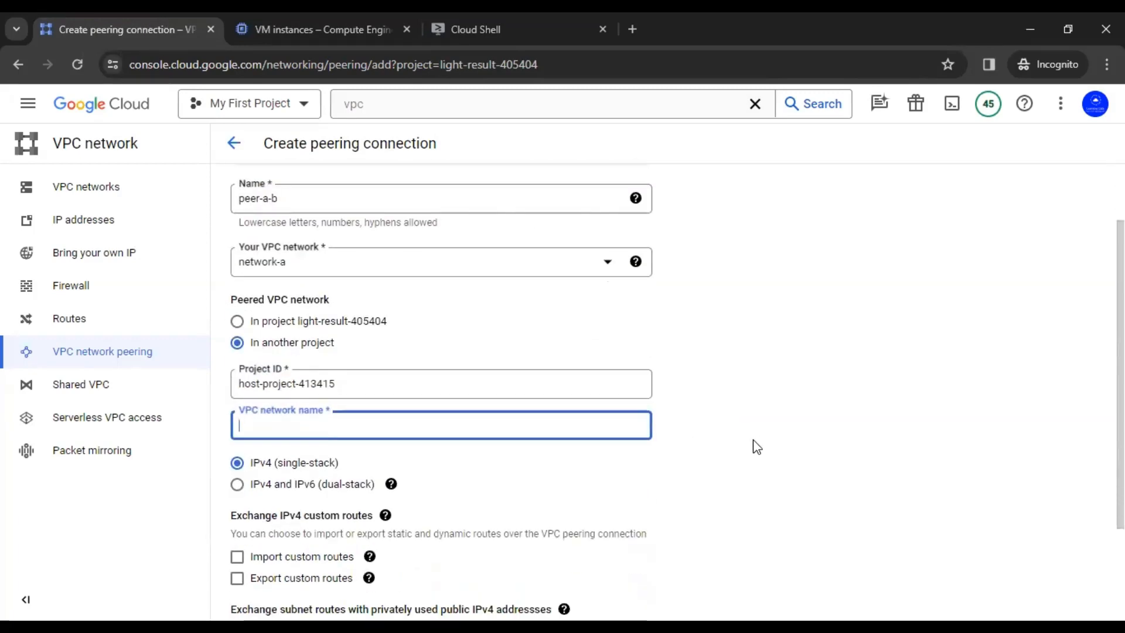
{"action": "left_click", "coordinate": [330, 13]}
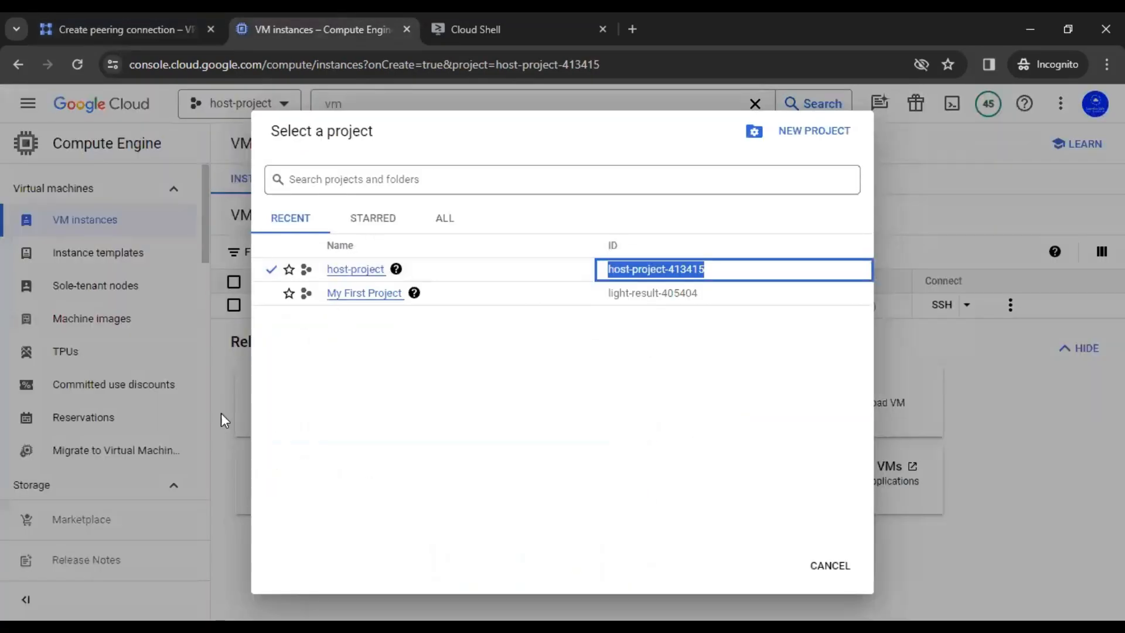
{"action": "left_click", "coordinate": [227, 375]}
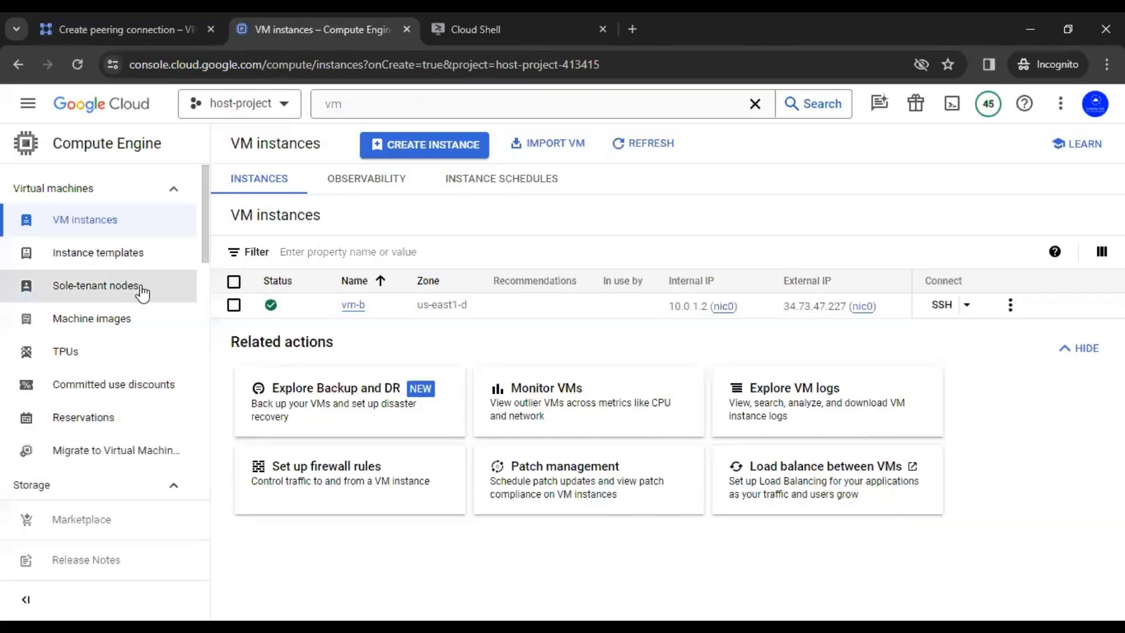
{"action": "left_click", "coordinate": [363, 106]}
{"action": "left_click_drag", "start_coordinate": [359, 105], "coordinate": [326, 106]}
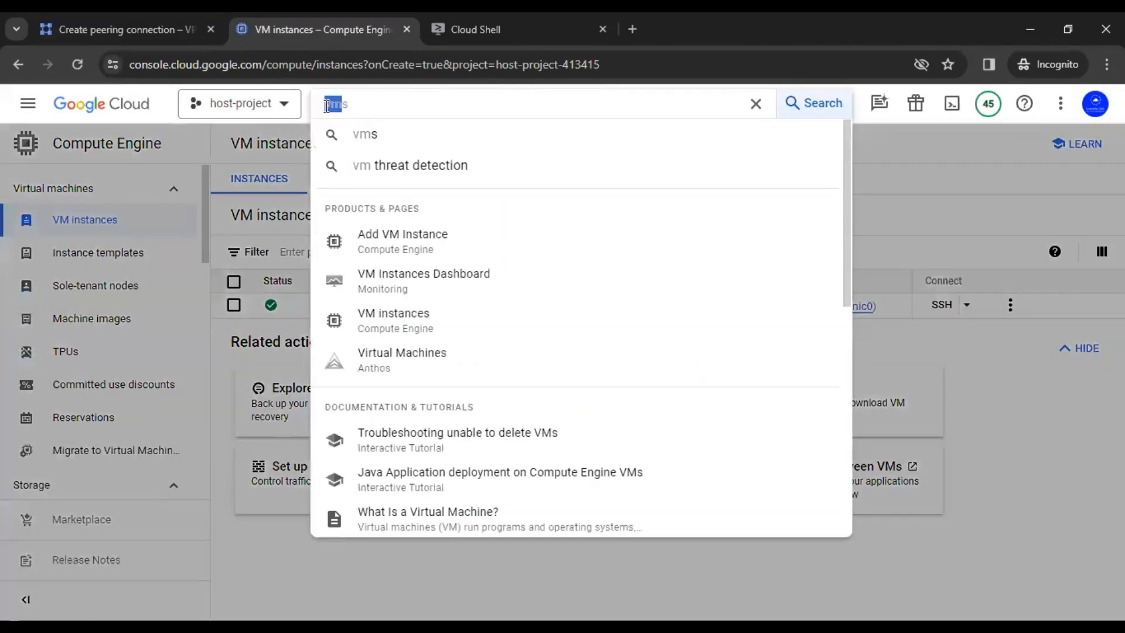
{"action": "type", "text": "vpc"}
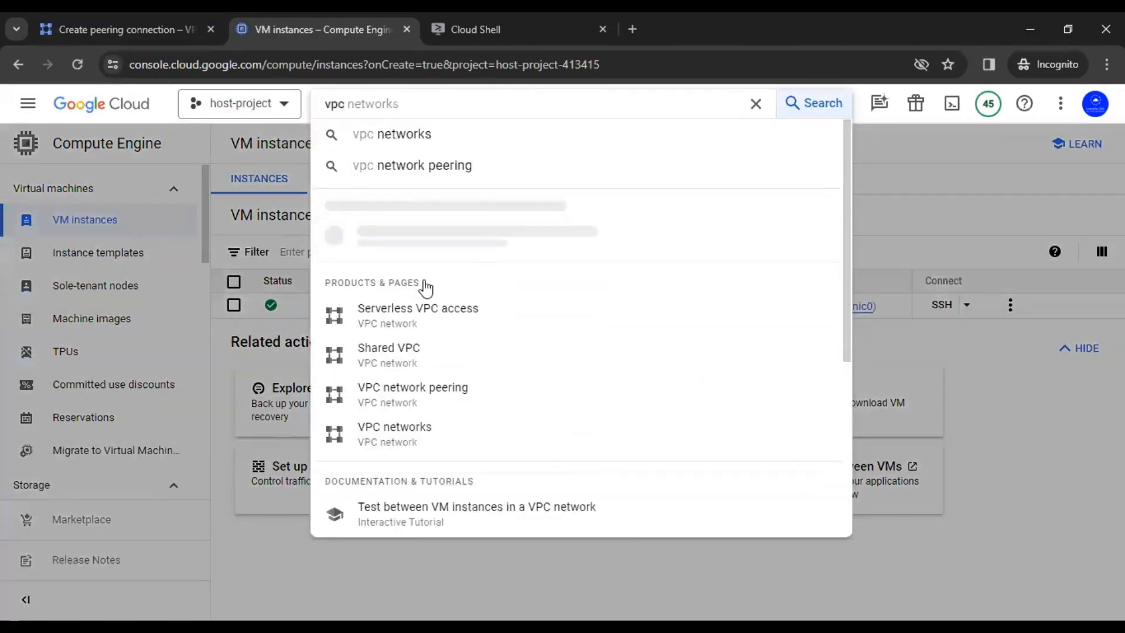
{"action": "left_click", "coordinate": [405, 368]}
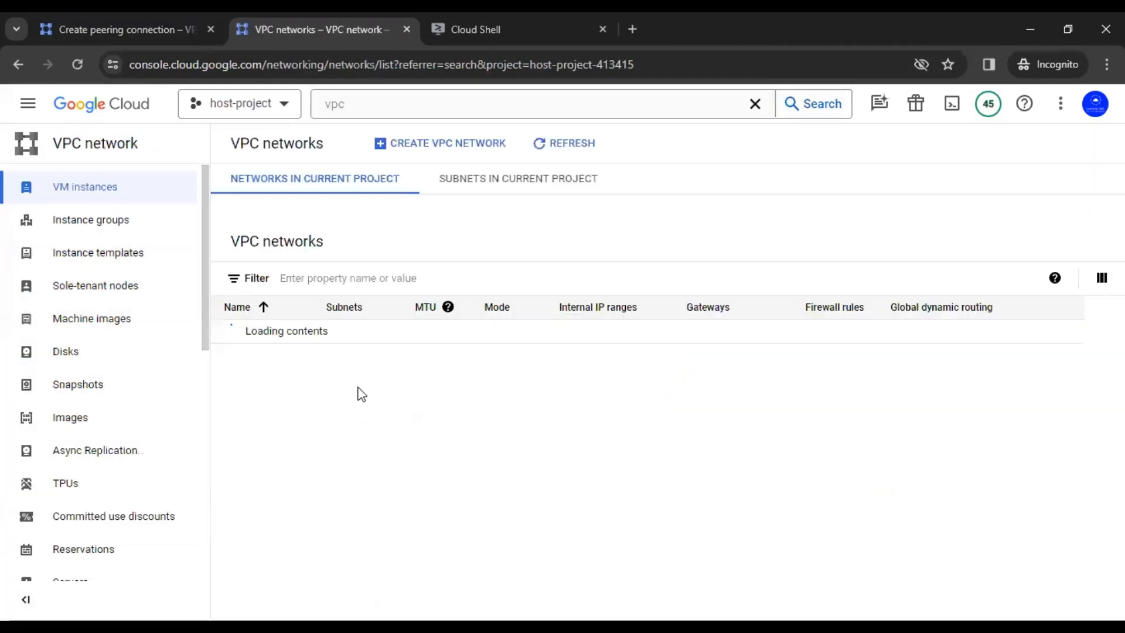
Copy the network name netowrk-b from host-project and enter it as the peered VPC network name for peer-a-b.
{"action": "left_click_drag", "start_coordinate": [274, 408], "coordinate": [223, 412]}
{"action": "key", "text": "ctrl+c"}
{"action": "left_click", "coordinate": [143, 13]}
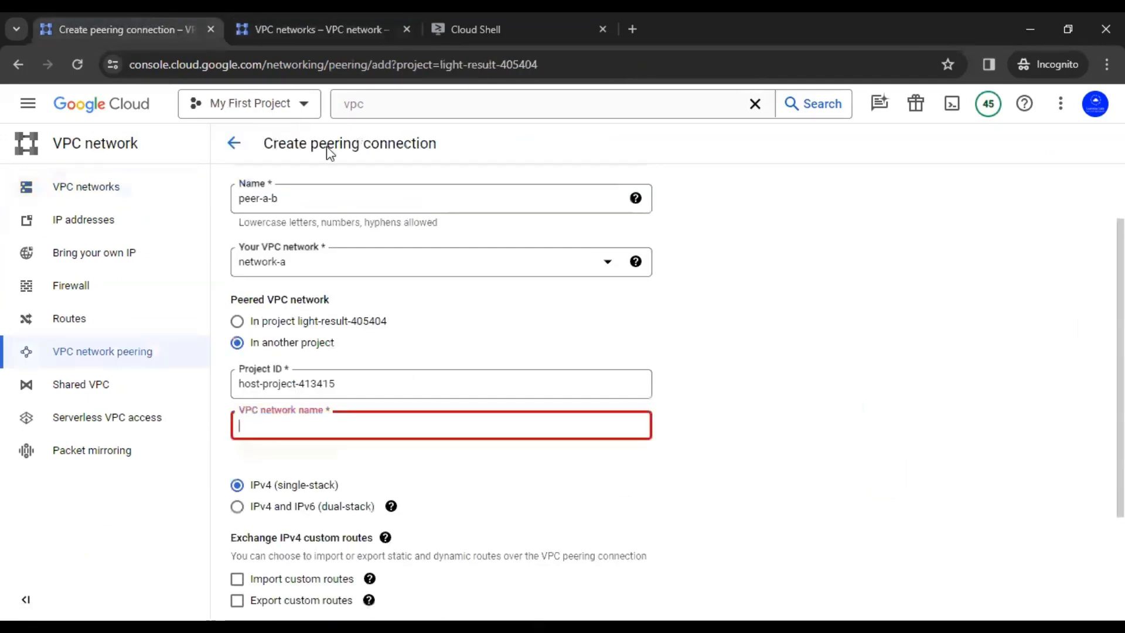
{"action": "key", "text": "ctrl+v"}
{"action": "left_click", "coordinate": [703, 407]}
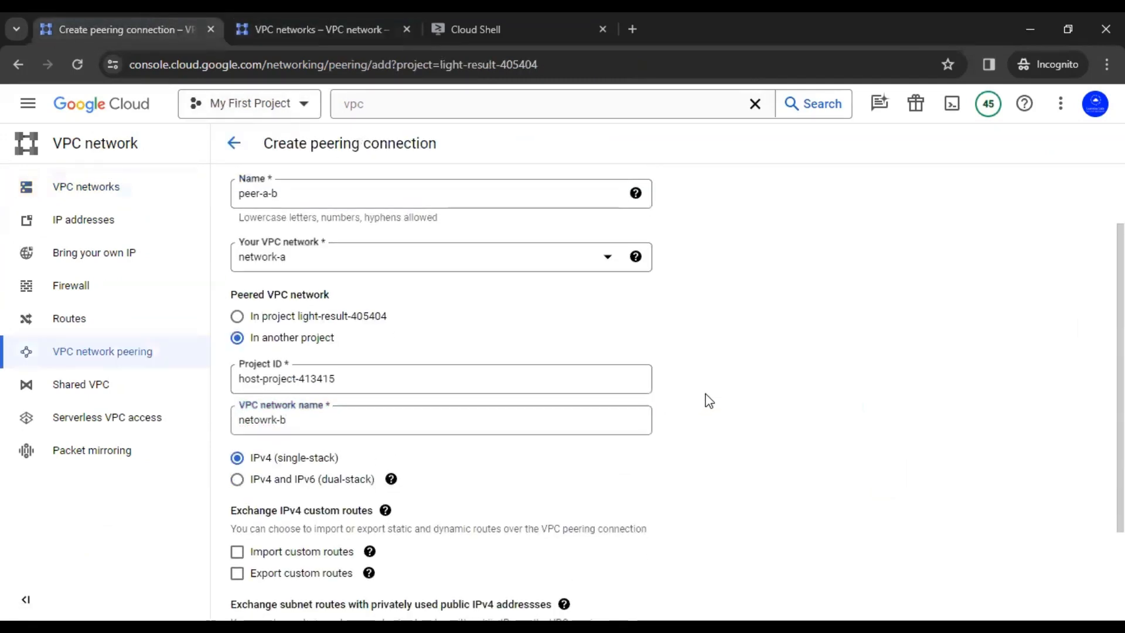
Create the peer-a-b peering connection with the default route exchange options and dismiss the progress notification.
{"action": "scroll", "coordinate": [709, 400], "scroll_direction": "down", "scroll_amount": 3}
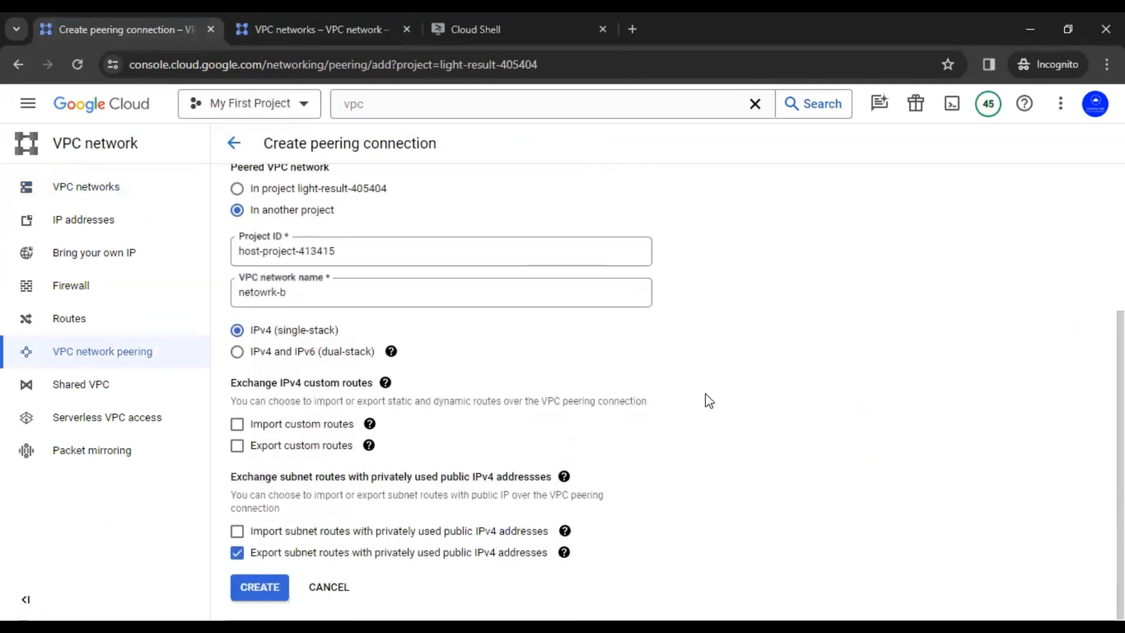
{"action": "left_click", "coordinate": [264, 588]}
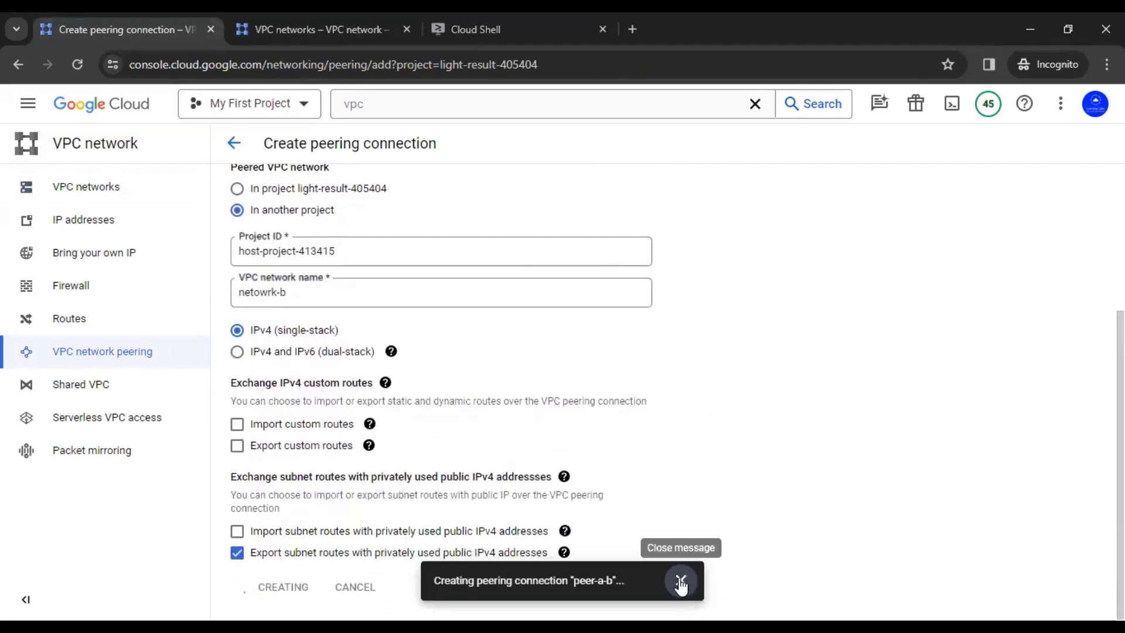
{"action": "left_click", "coordinate": [680, 579]}
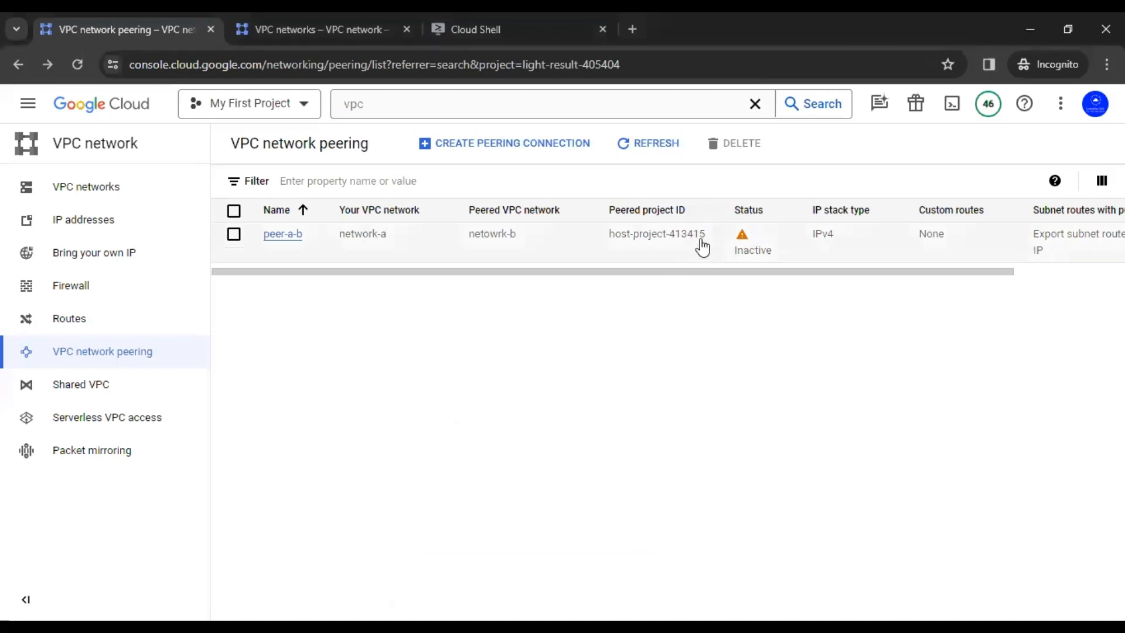
Check the name and status of the peer-a-b peering connection in My First Project.
{"action": "left_click_drag", "start_coordinate": [776, 260], "coordinate": [740, 258]}
{"action": "left_click", "coordinate": [707, 374]}
{"action": "left_click_drag", "start_coordinate": [312, 241], "coordinate": [269, 244]}
{"action": "left_click", "coordinate": [324, 316]}
{"action": "left_click_drag", "start_coordinate": [303, 241], "coordinate": [263, 234]}
{"action": "left_click", "coordinate": [324, 337]}
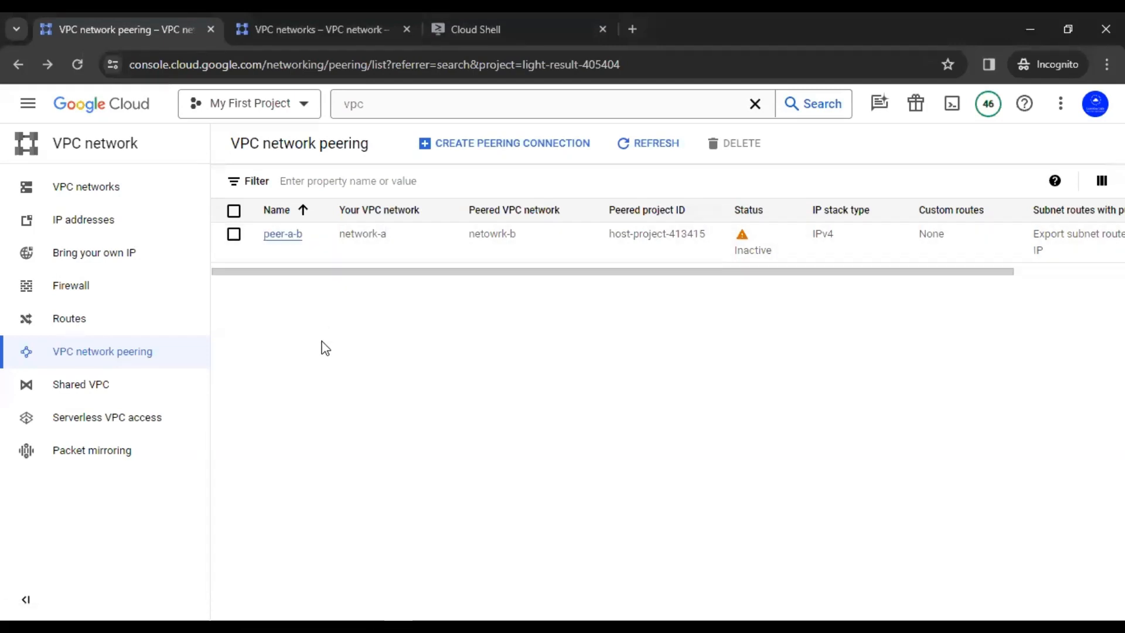
Open VPC network peering in host-project and start creating a peering connection.
{"action": "left_click", "coordinate": [300, 19]}
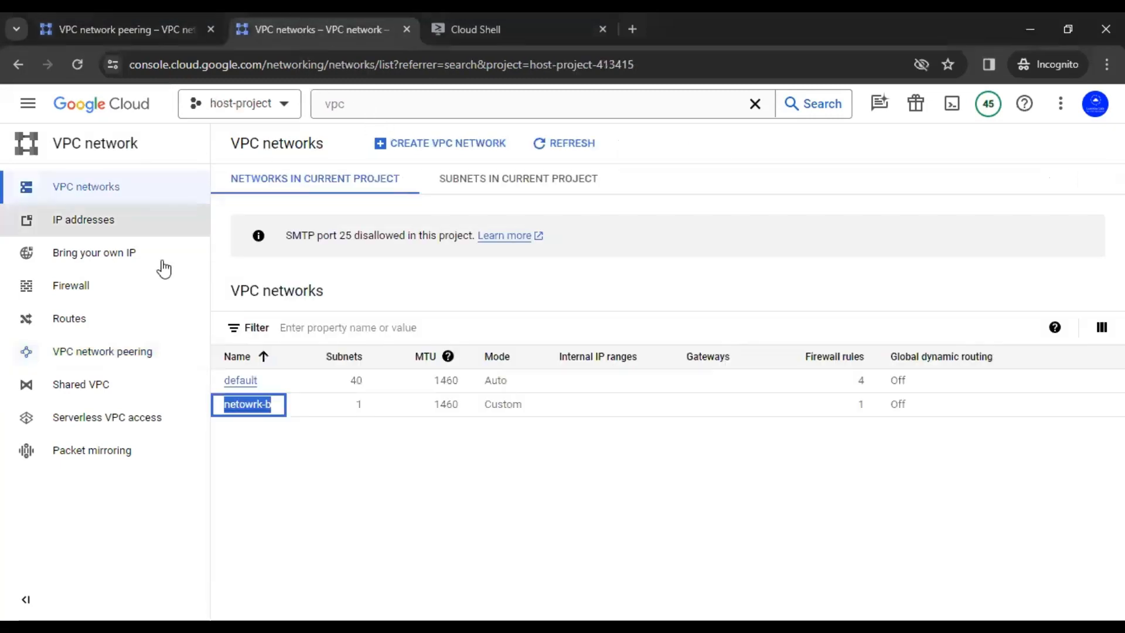
{"action": "left_click", "coordinate": [130, 354]}
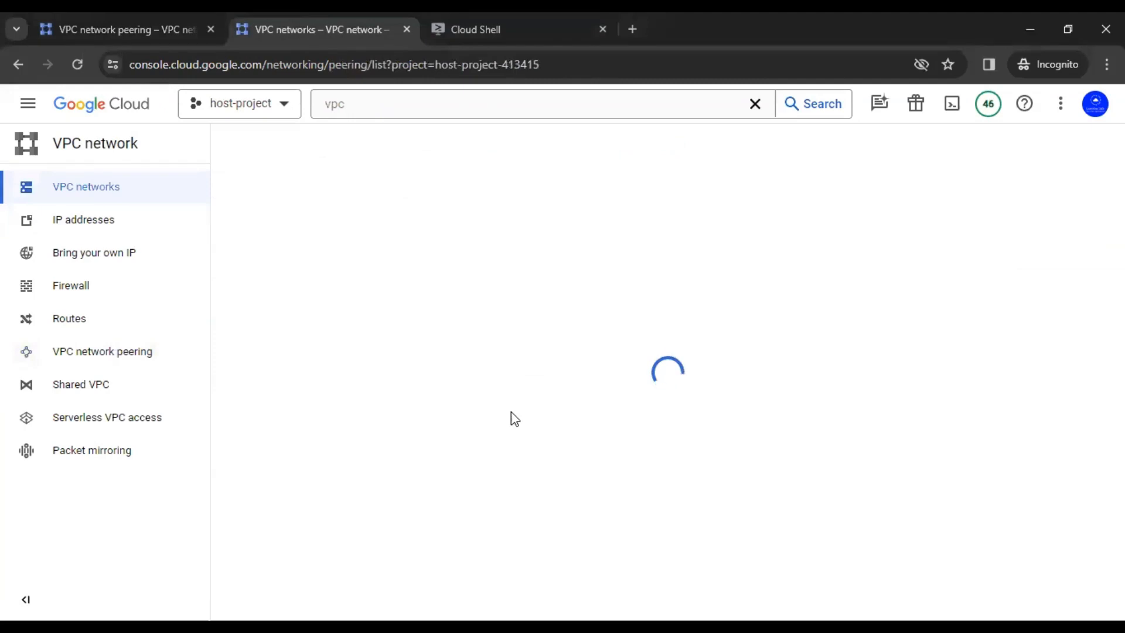
{"action": "left_click", "coordinate": [548, 350]}
{"action": "left_click", "coordinate": [275, 310]}
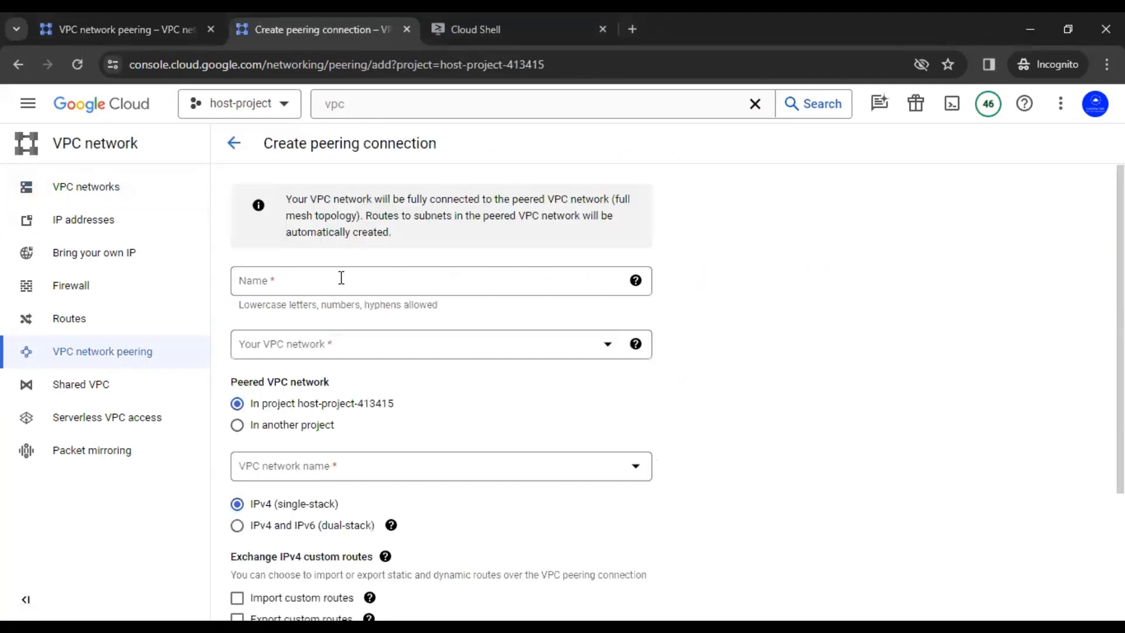
Name the peering connection peer-b-a and choose netowrk-b as its own VPC network.
{"action": "left_click", "coordinate": [341, 278]}
{"action": "type", "text": "perr"}
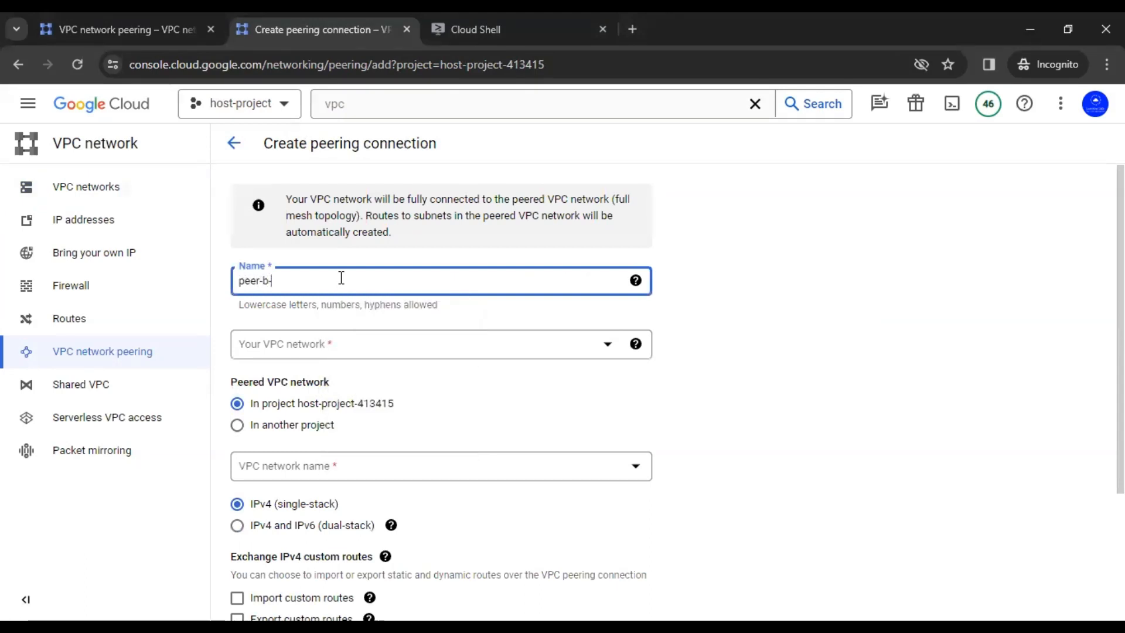
{"action": "left_click", "coordinate": [488, 348]}
{"action": "left_click", "coordinate": [370, 436]}
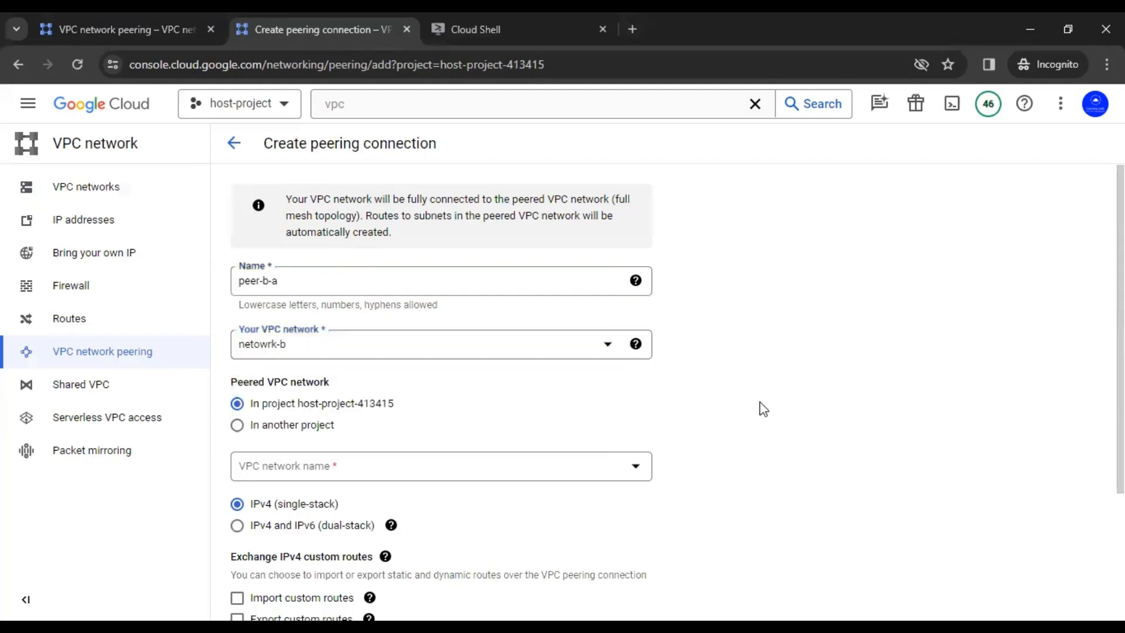
Set the peered VPC network to be in another project and enter My First Project's copied ID, light-result-405404.
{"action": "scroll", "coordinate": [763, 409], "scroll_direction": "down", "scroll_amount": 1}
{"action": "left_click", "coordinate": [236, 343]}
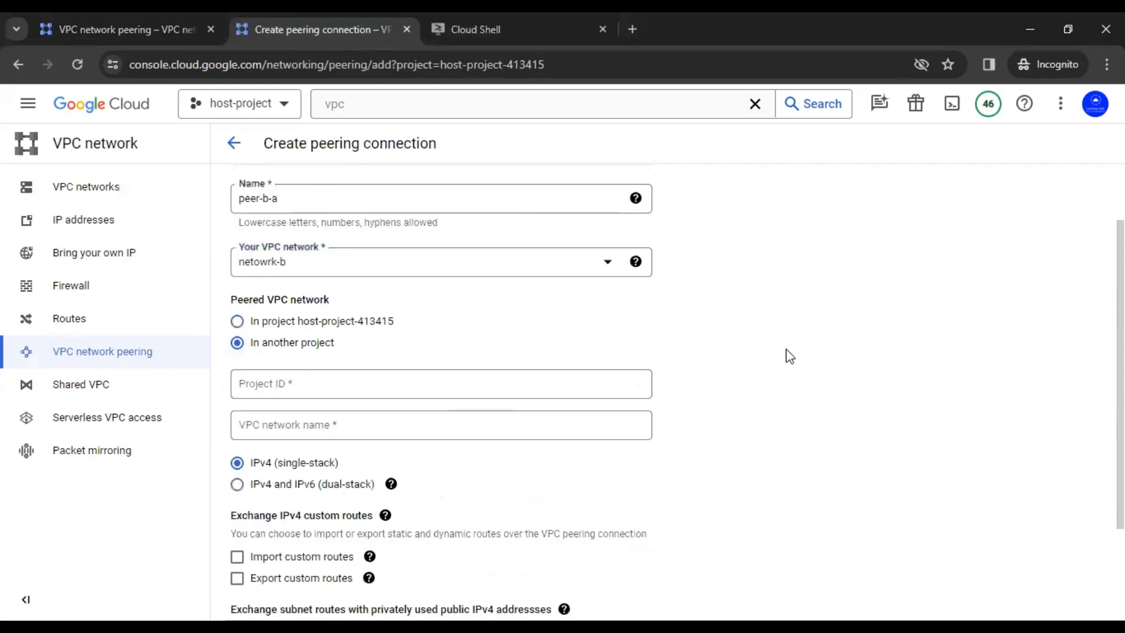
{"action": "left_click", "coordinate": [126, 18]}
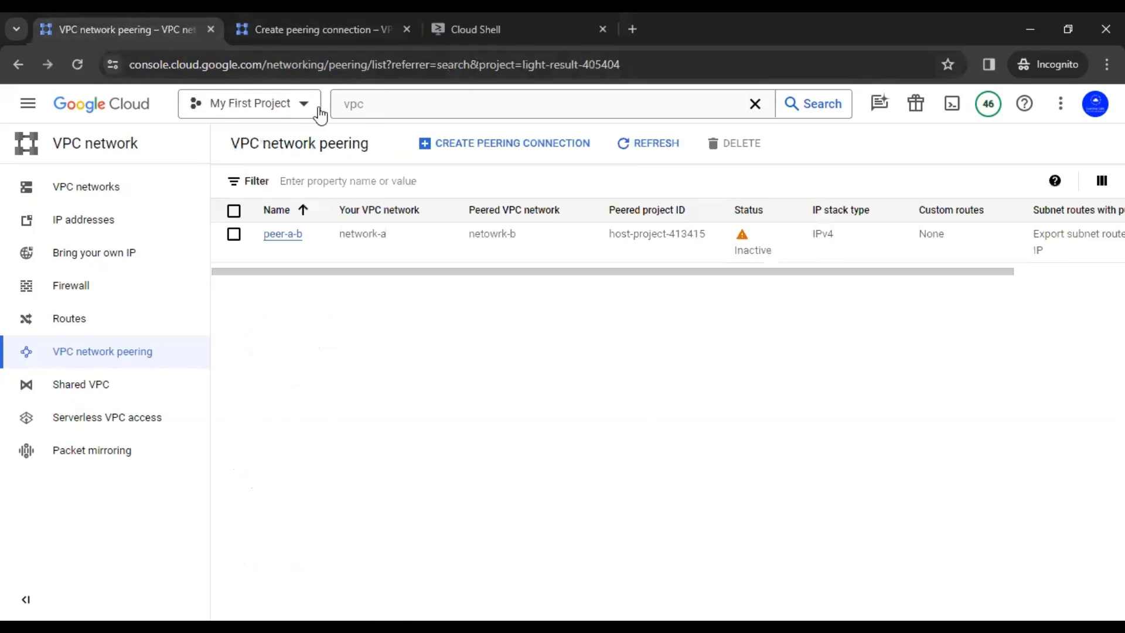
{"action": "left_click", "coordinate": [319, 107]}
{"action": "left_click_drag", "start_coordinate": [702, 271], "coordinate": [611, 275]}
{"action": "key", "text": "ctrl+c"}
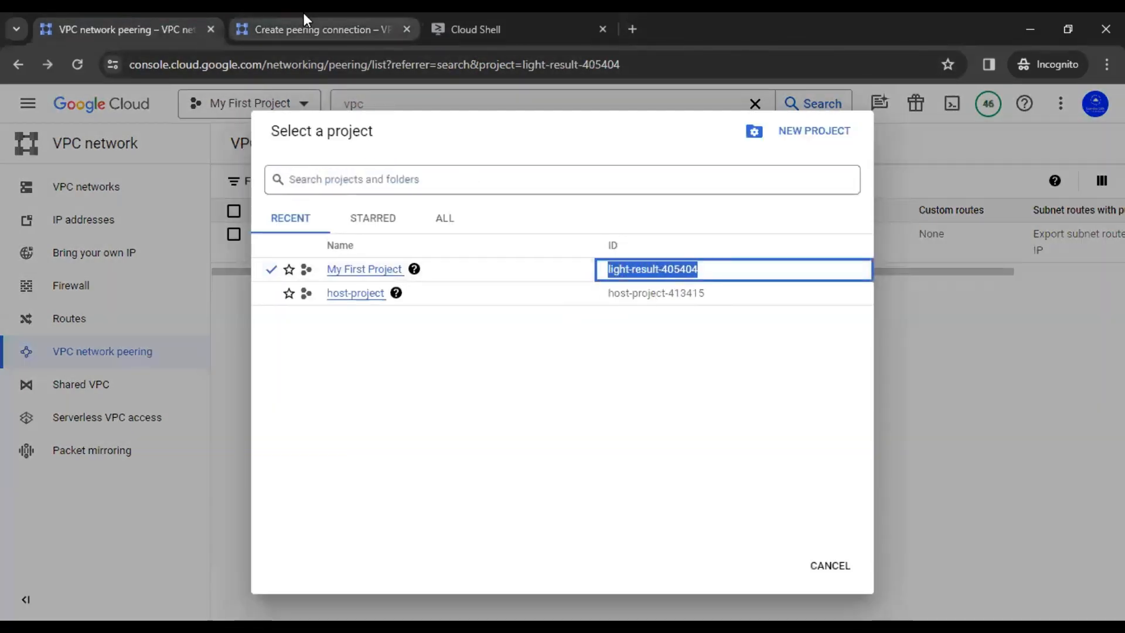
{"action": "left_click", "coordinate": [310, 28]}
{"action": "left_click", "coordinate": [417, 381]}
{"action": "key", "text": "ctrl+v"}
{"action": "left_click", "coordinate": [676, 361]}
Copy the name network-a from My First Project's VPC networks list and enter it as the peered VPC network name for peer-b-a.
{"action": "left_click", "coordinate": [129, 24]}
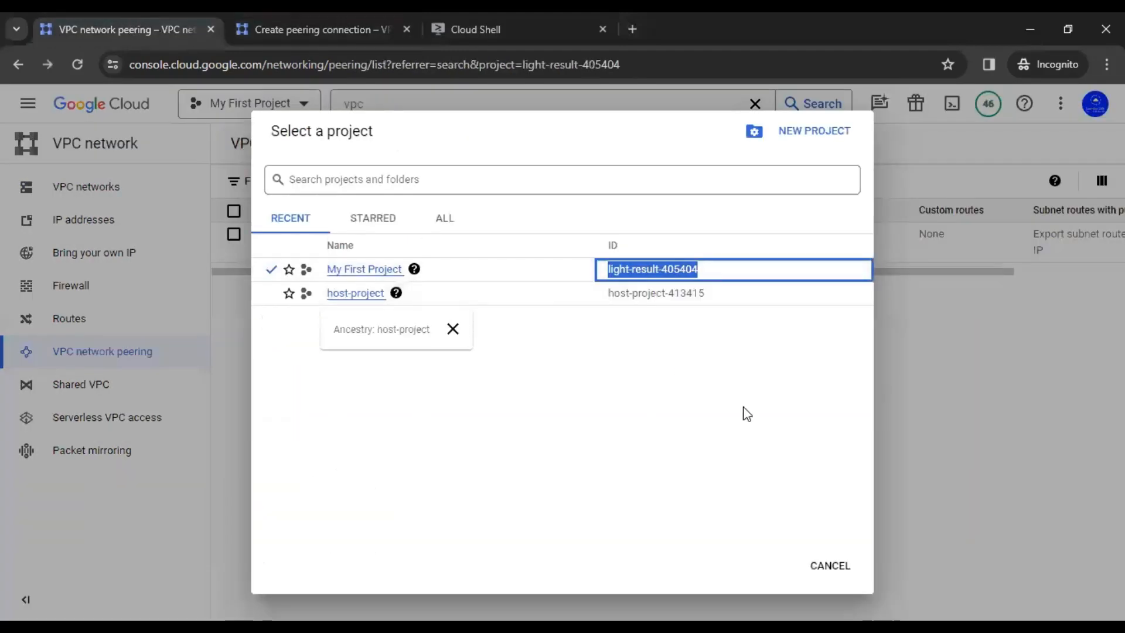
{"action": "left_click", "coordinate": [826, 565]}
{"action": "left_click", "coordinate": [69, 318]}
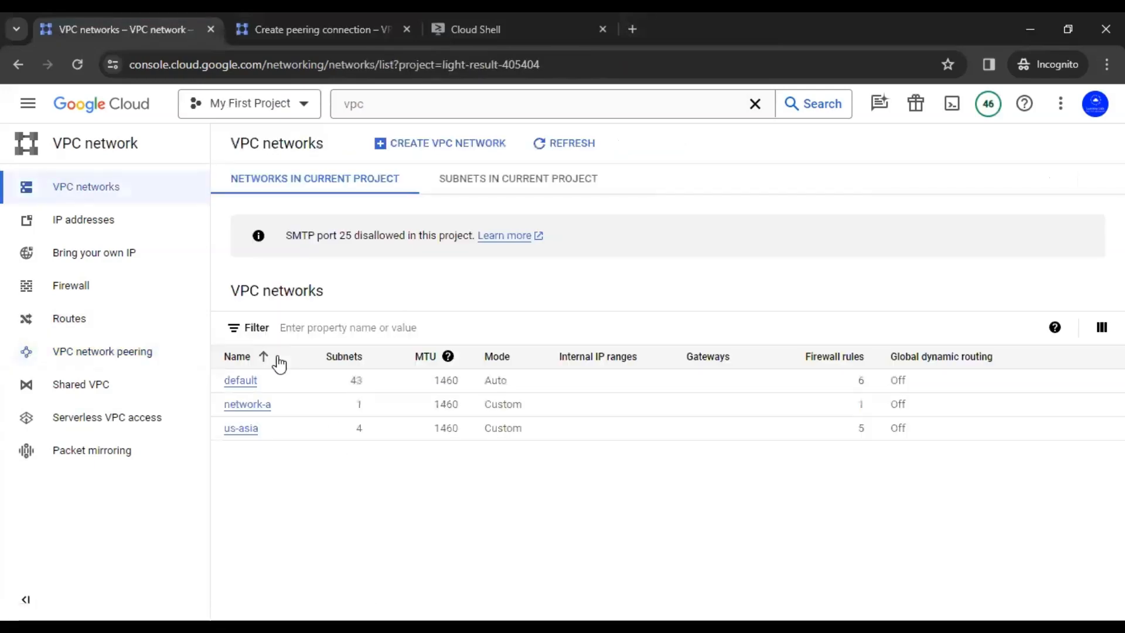
{"action": "left_click_drag", "start_coordinate": [265, 410], "coordinate": [231, 422]}
{"action": "key", "text": "ctrl+c"}
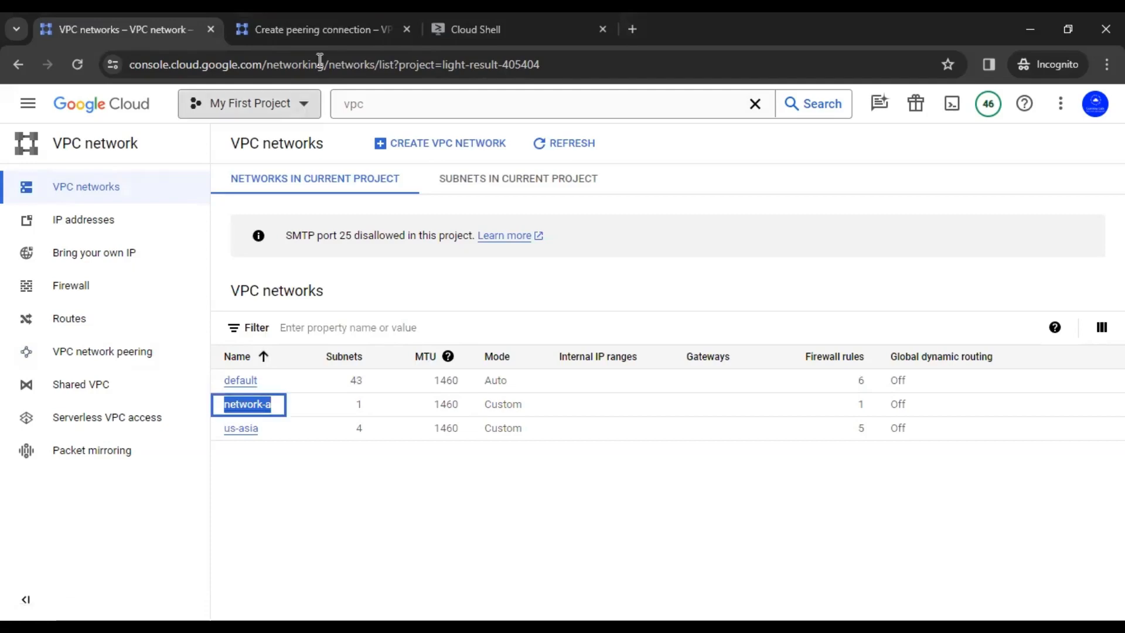
{"action": "left_click", "coordinate": [358, 23]}
{"action": "left_click", "coordinate": [338, 427]}
{"action": "key", "text": "ctrl+v"}
{"action": "left_click", "coordinate": [707, 390]}
Create the peer-b-a peering connection with the default route exchange options and dismiss the notification.
{"action": "scroll", "coordinate": [721, 394], "scroll_direction": "down", "scroll_amount": 3}
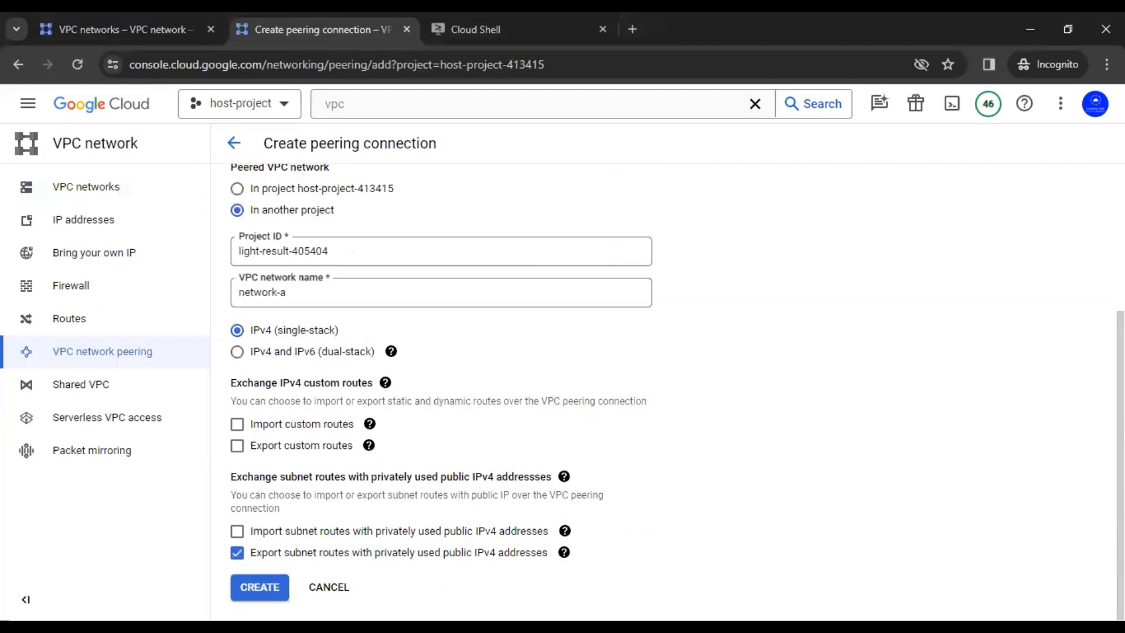
{"action": "left_click", "coordinate": [275, 584]}
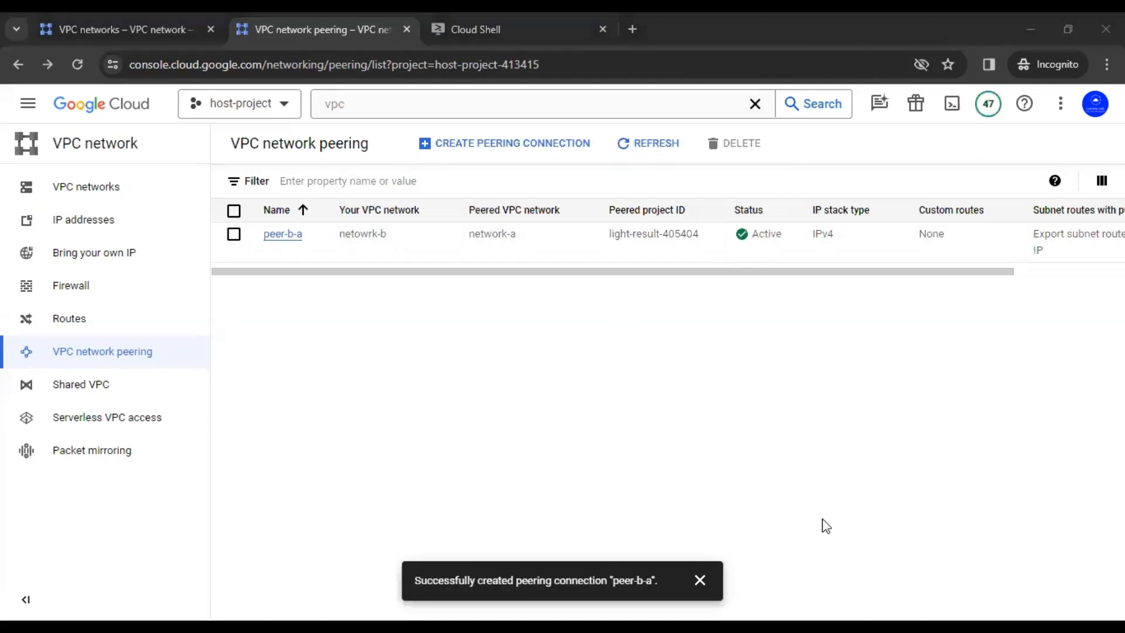
{"action": "left_click", "coordinate": [693, 580]}
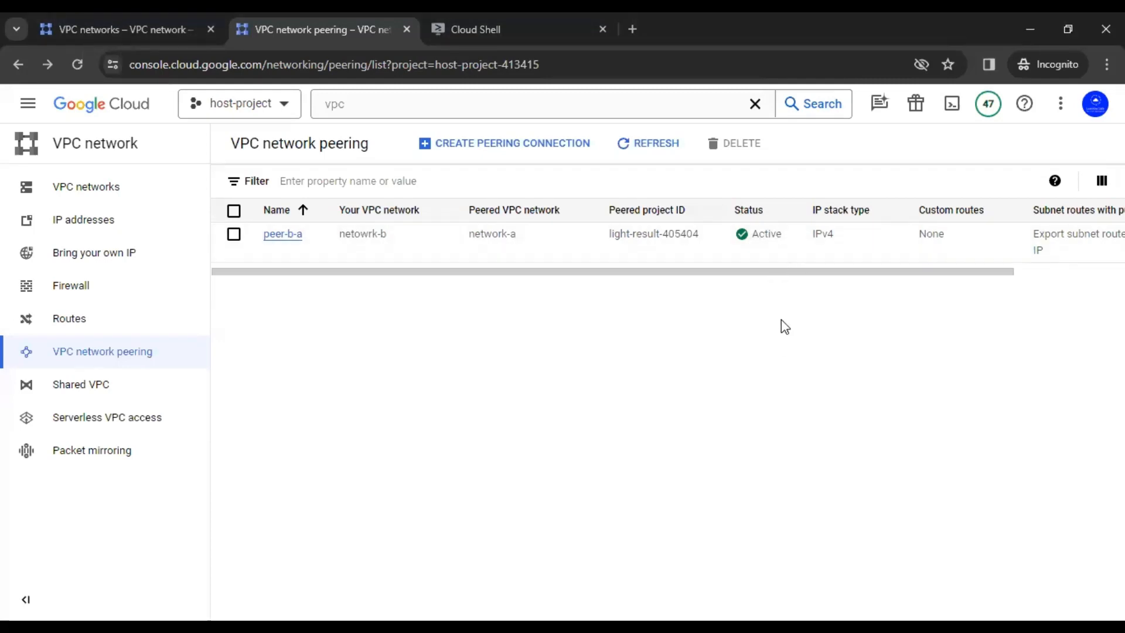
Open VPC network peering in My First Project and check the status of peer-a-b.
{"action": "left_click", "coordinate": [104, 24]}
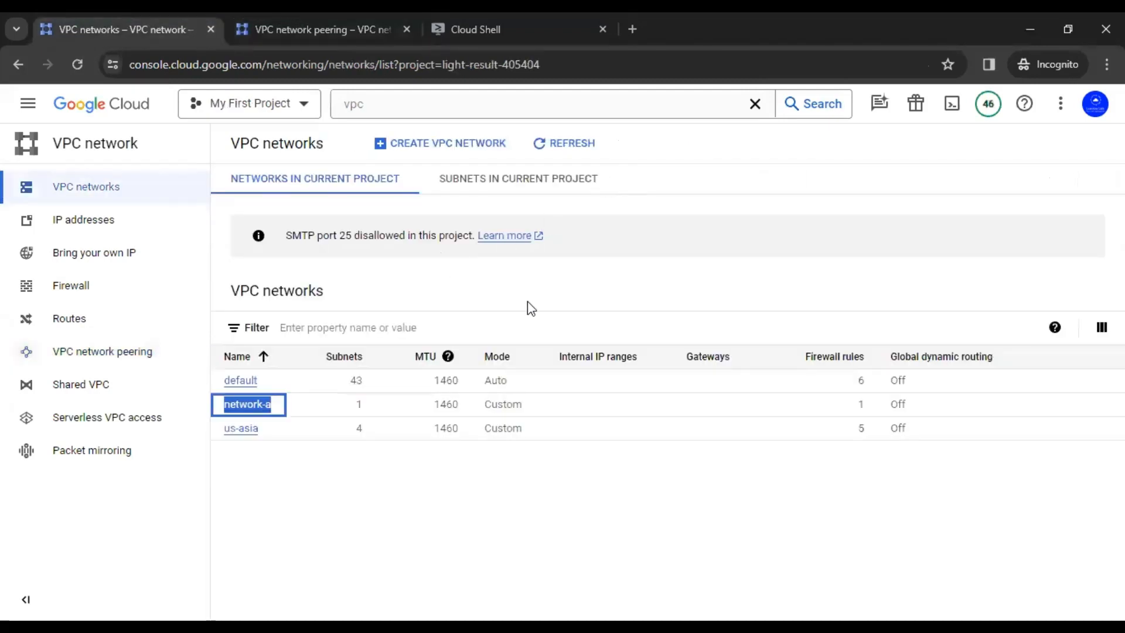
{"action": "left_click", "coordinate": [97, 354]}
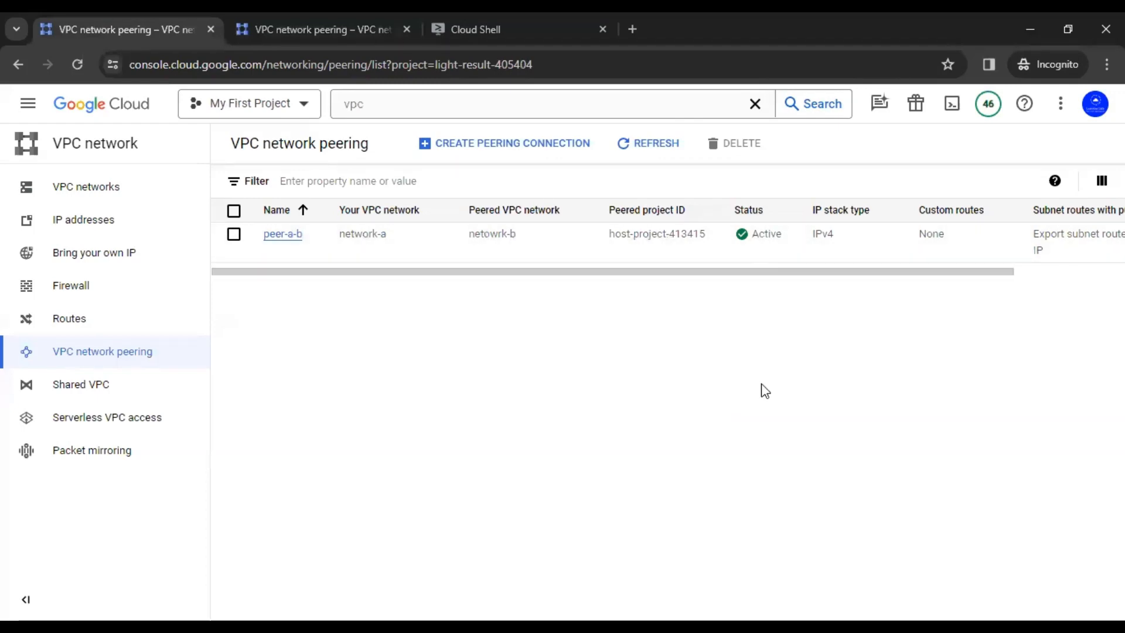
Switch to Cloud Shell and examine the ping output in both the host-project and light-result-405404 sessions.
{"action": "left_click", "coordinate": [512, 23]}
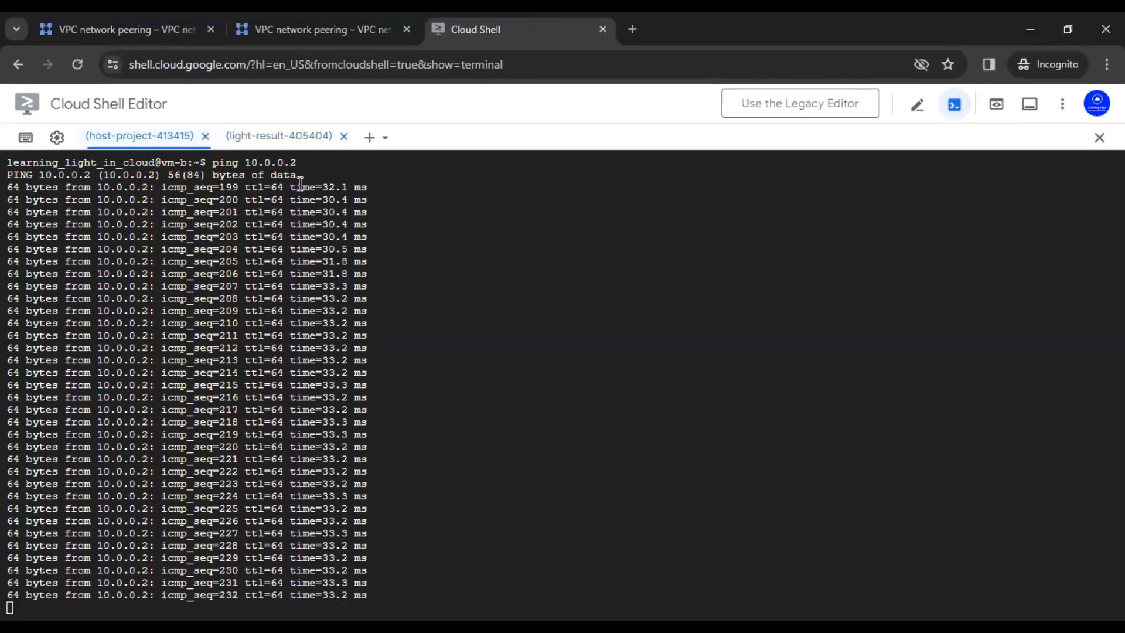
{"action": "left_click_drag", "start_coordinate": [409, 303], "coordinate": [406, 285]}
{"action": "left_click", "coordinate": [300, 140]}
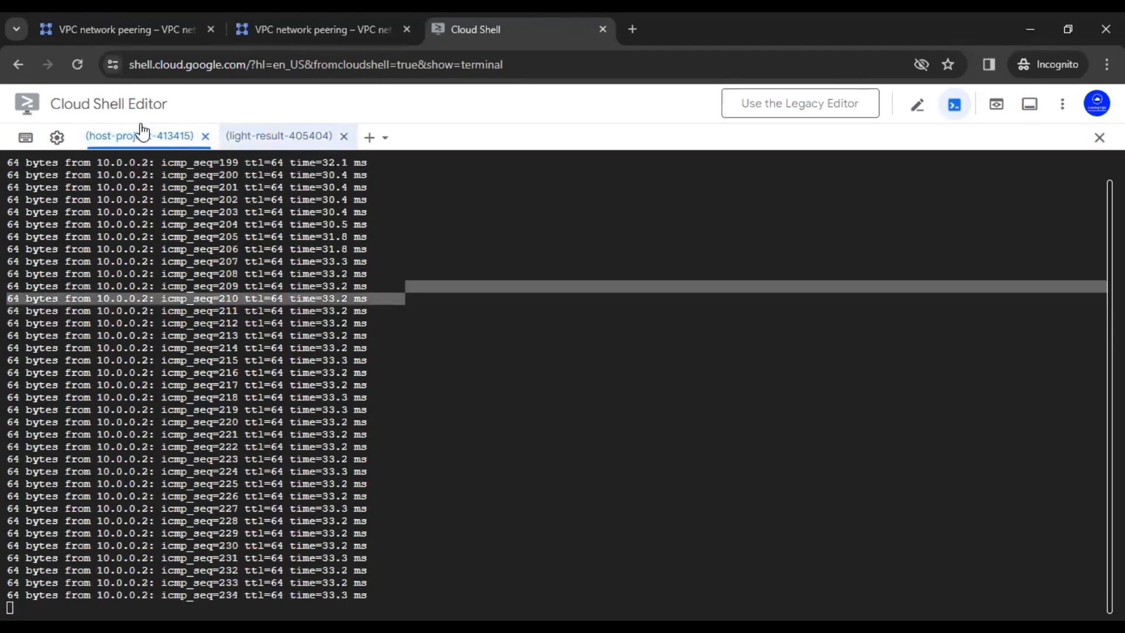
{"action": "left_click", "coordinate": [140, 144]}
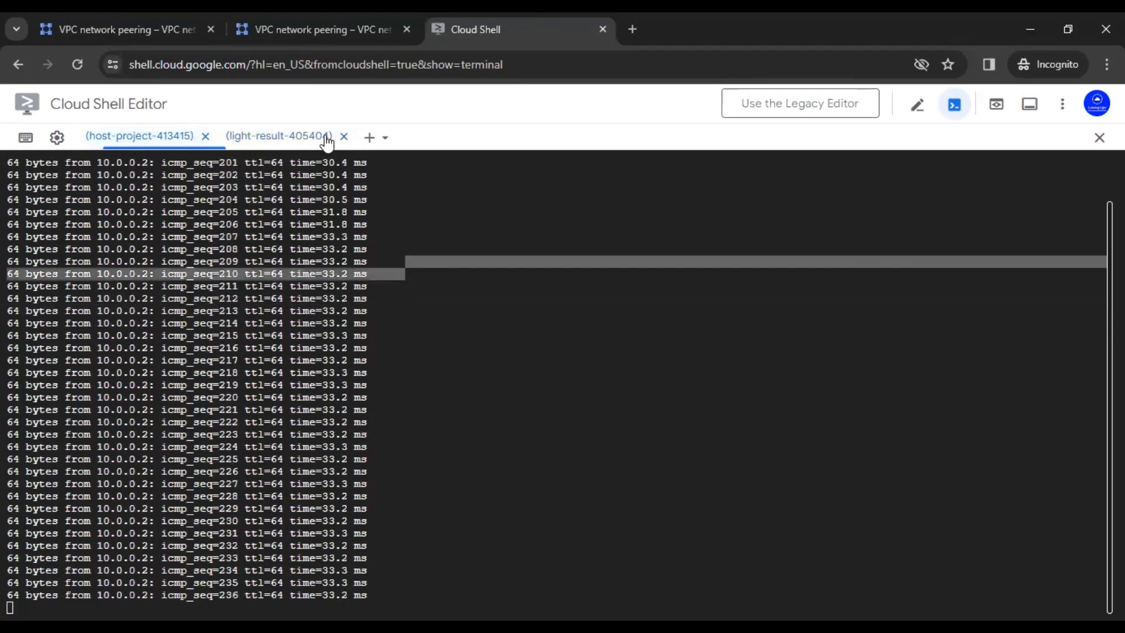
{"action": "left_click", "coordinate": [251, 138]}
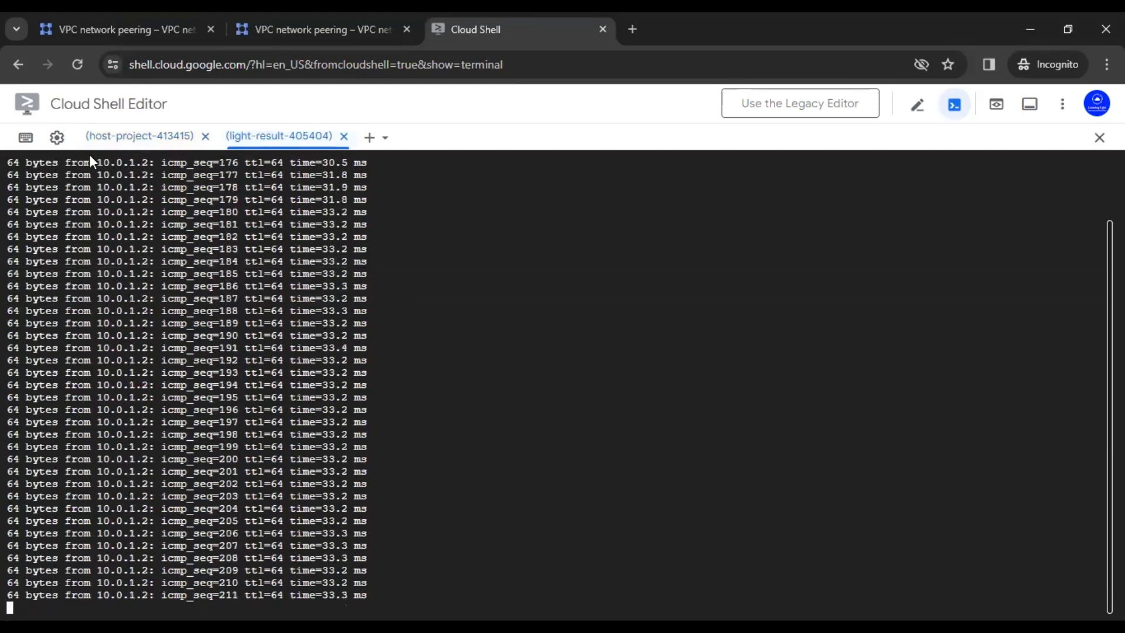
{"action": "left_click", "coordinate": [126, 139]}
{"action": "left_click", "coordinate": [446, 278]}
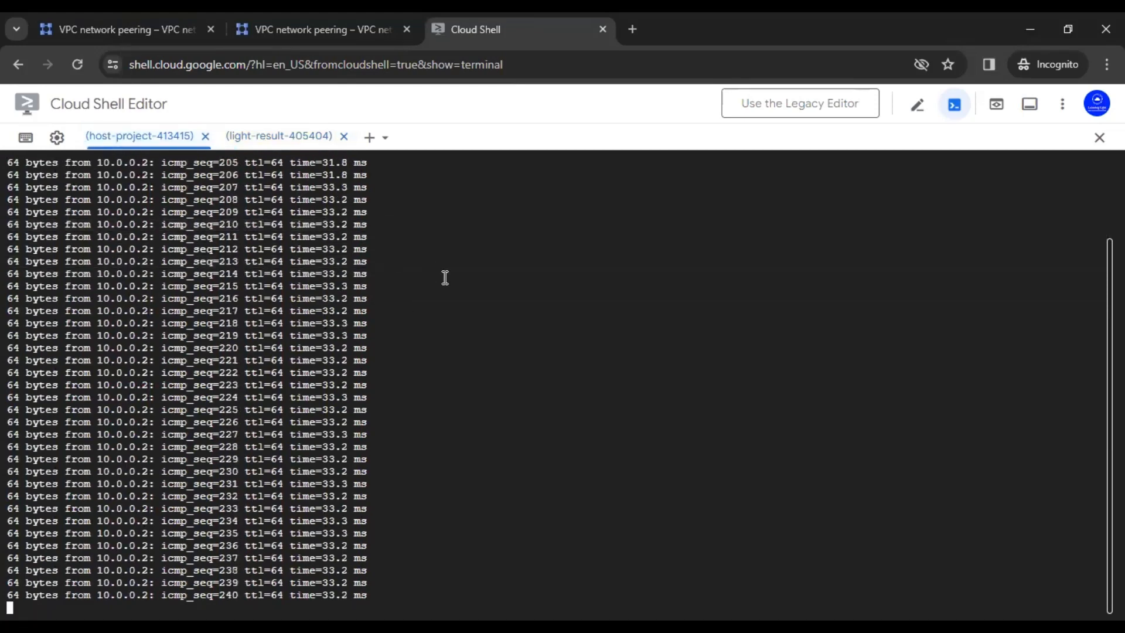